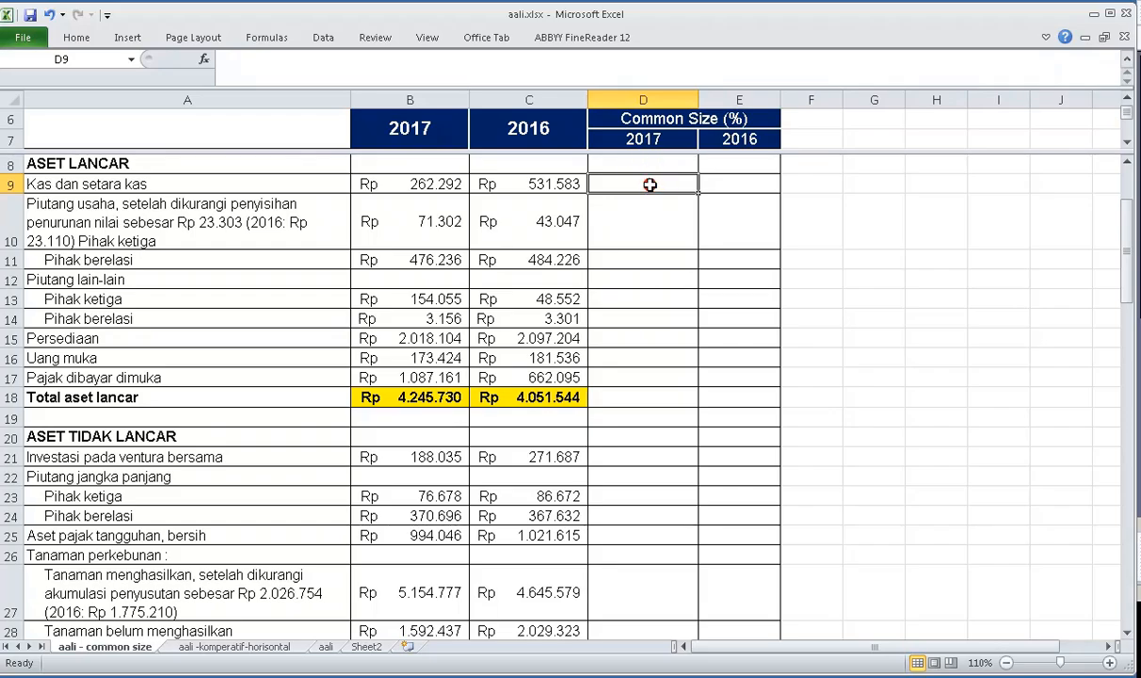
Enter the 2017 common-size formula =B9/$B$37 for Kas dan setara kas in D9
click(235, 164)
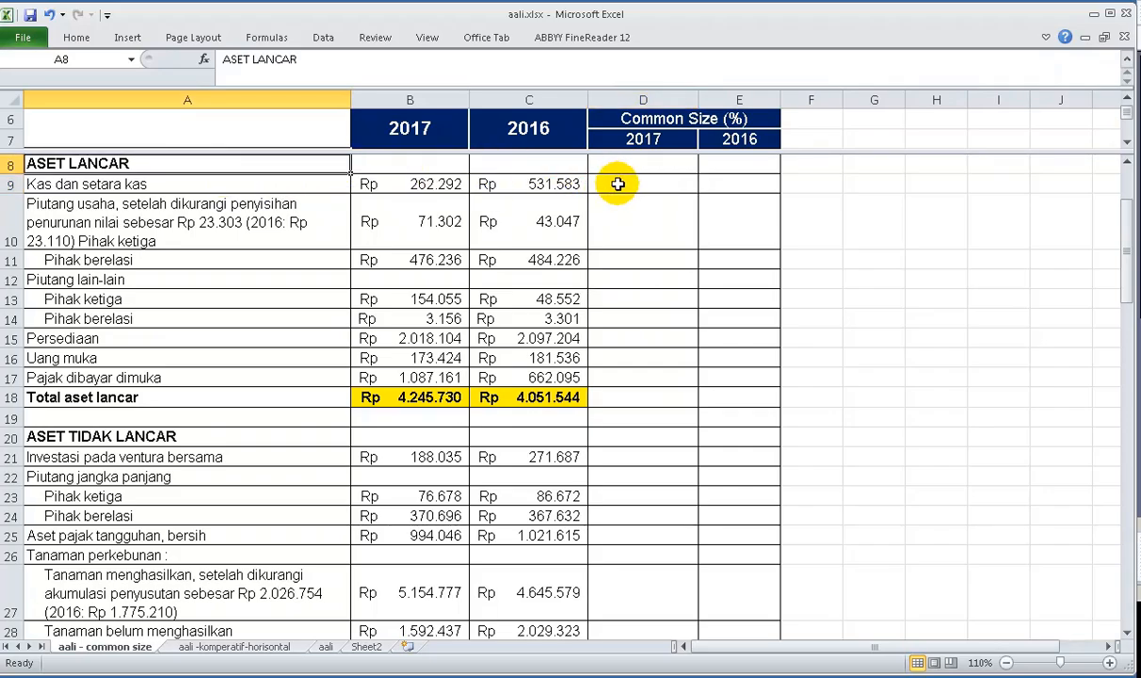
click(622, 182)
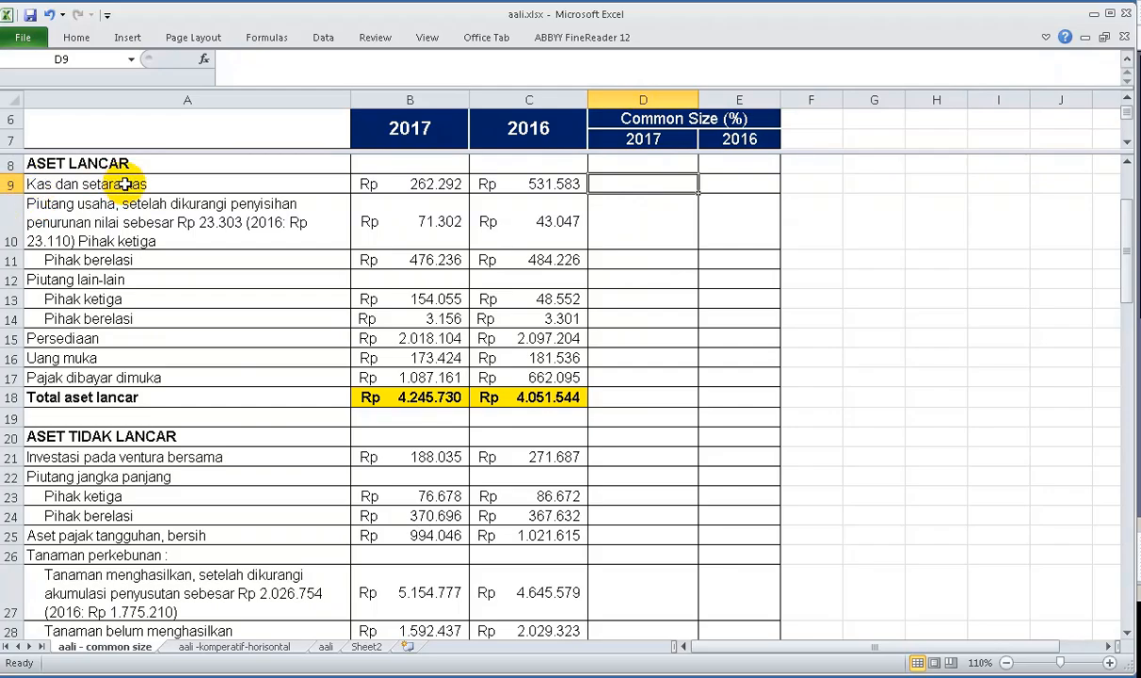
click(665, 182)
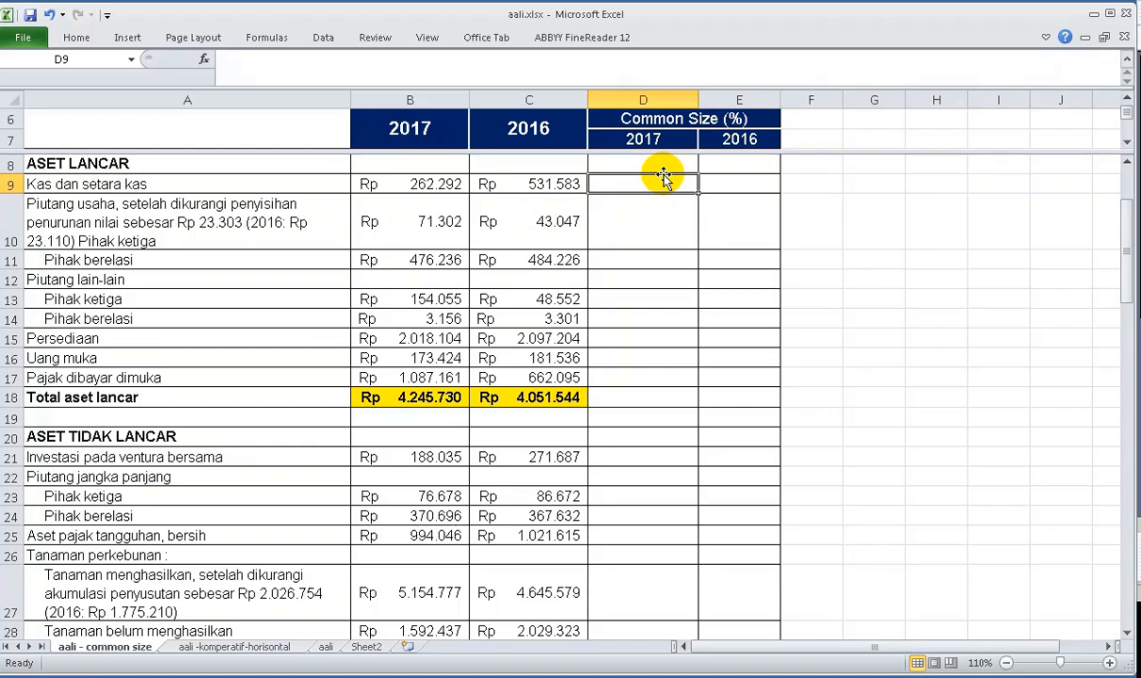
text(=)
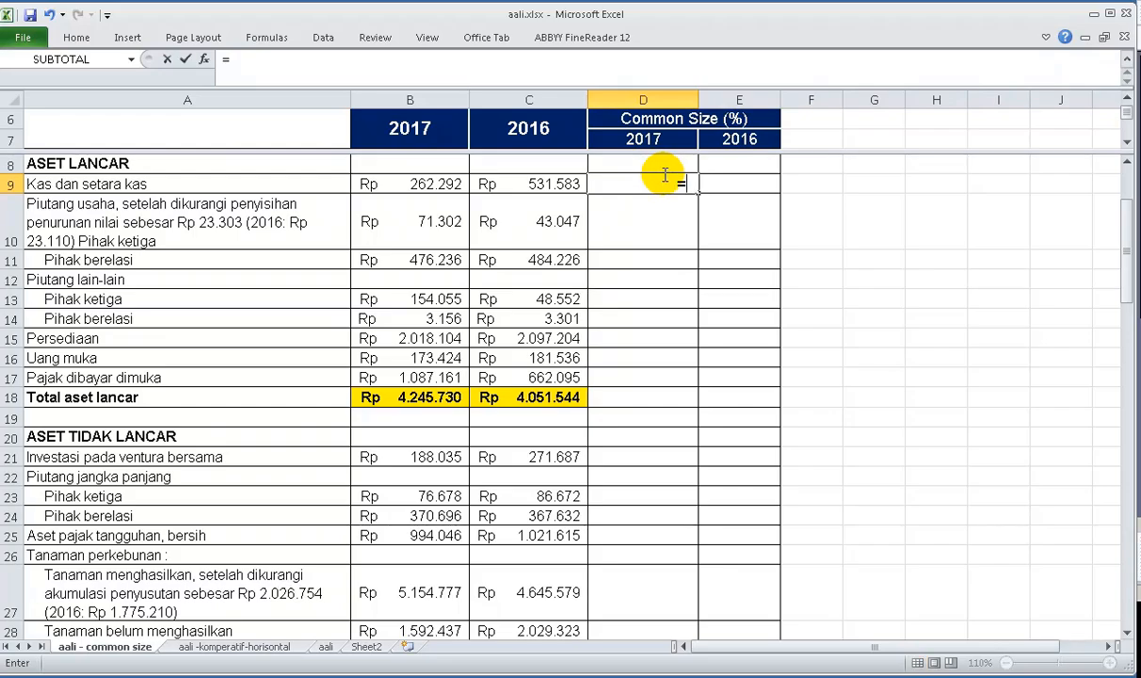
key(Left)
key(Left)
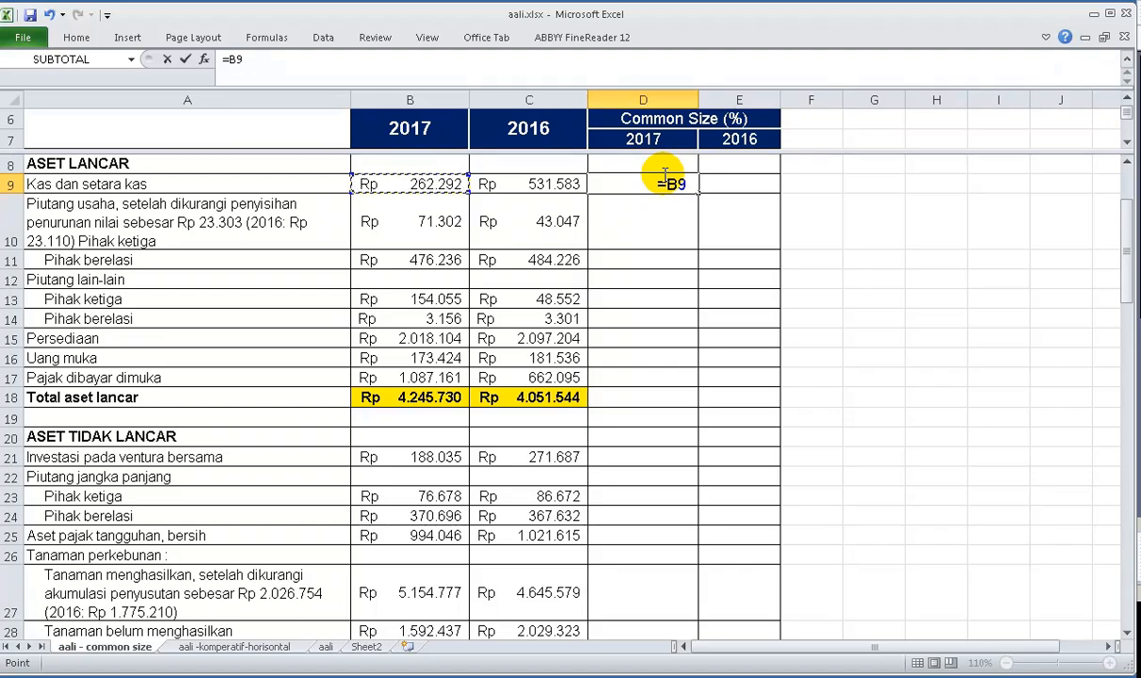
text(/)
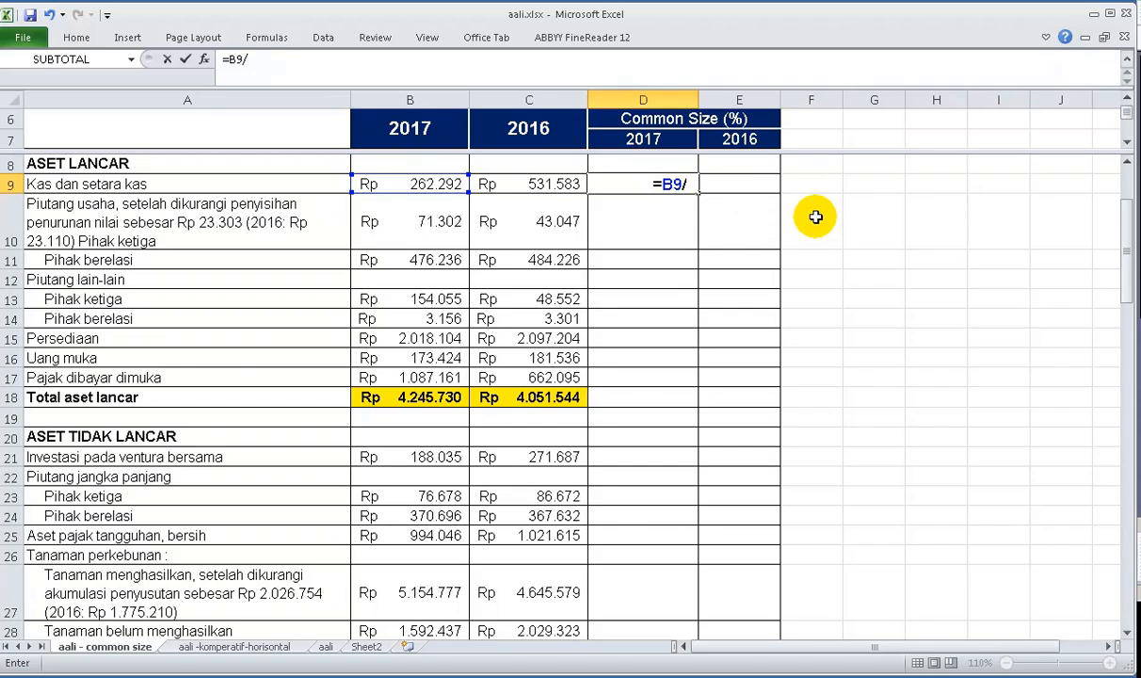
key(Down)
key(Down)
key(Down)
key(Down)
key(Down)
key(Down)
key(Down)
key(Down)
key(Down)
key(Down)
key(Down)
key(Down)
key(Down)
key(Down)
key(Down)
key(Down)
key(Down)
key(Down)
key(Down)
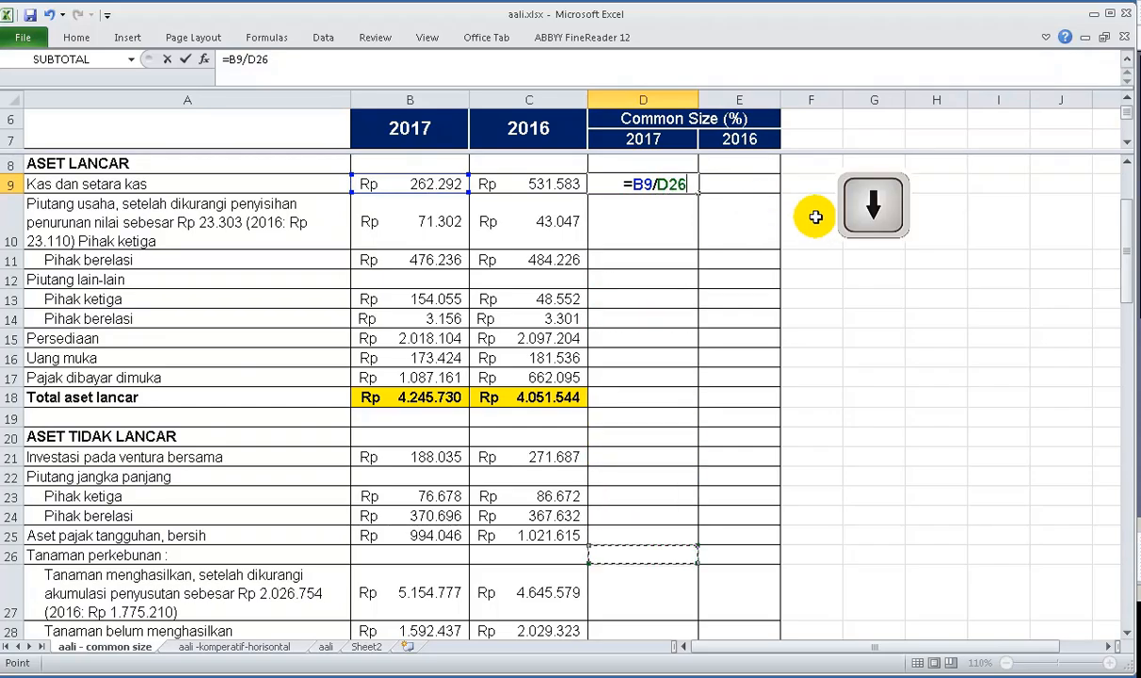
key(Down)
key(Down)
key(Down)
key(Down)
key(Down)
key(Down)
key(Down)
key(Down)
key(Down)
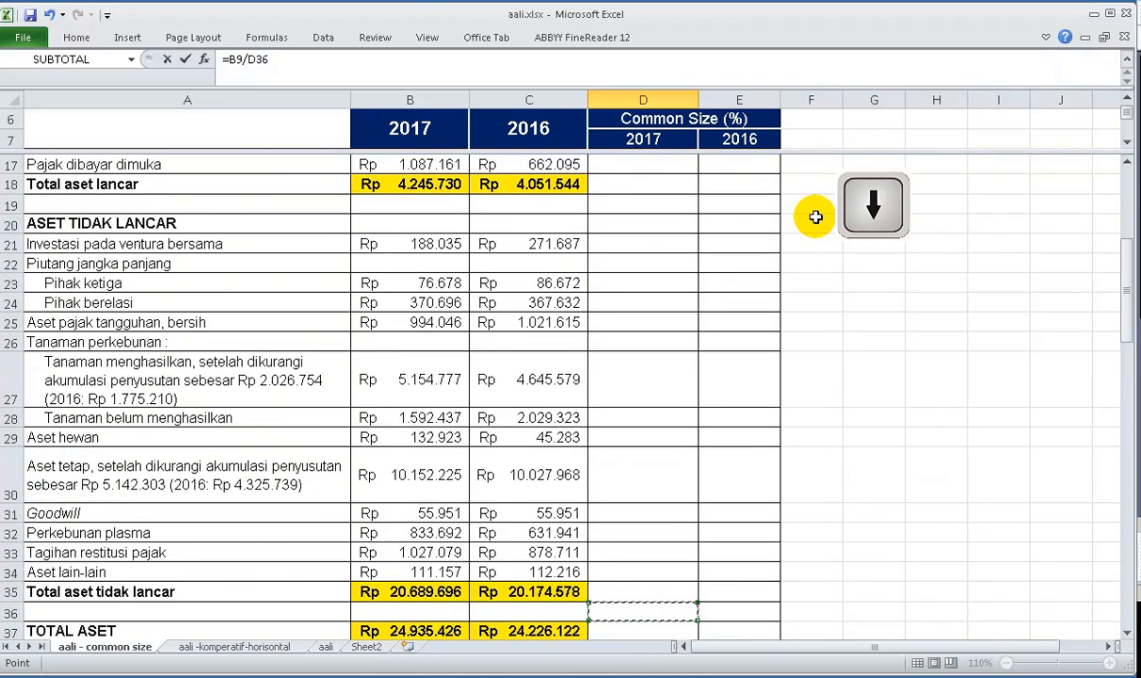
key(Left)
key(Left)
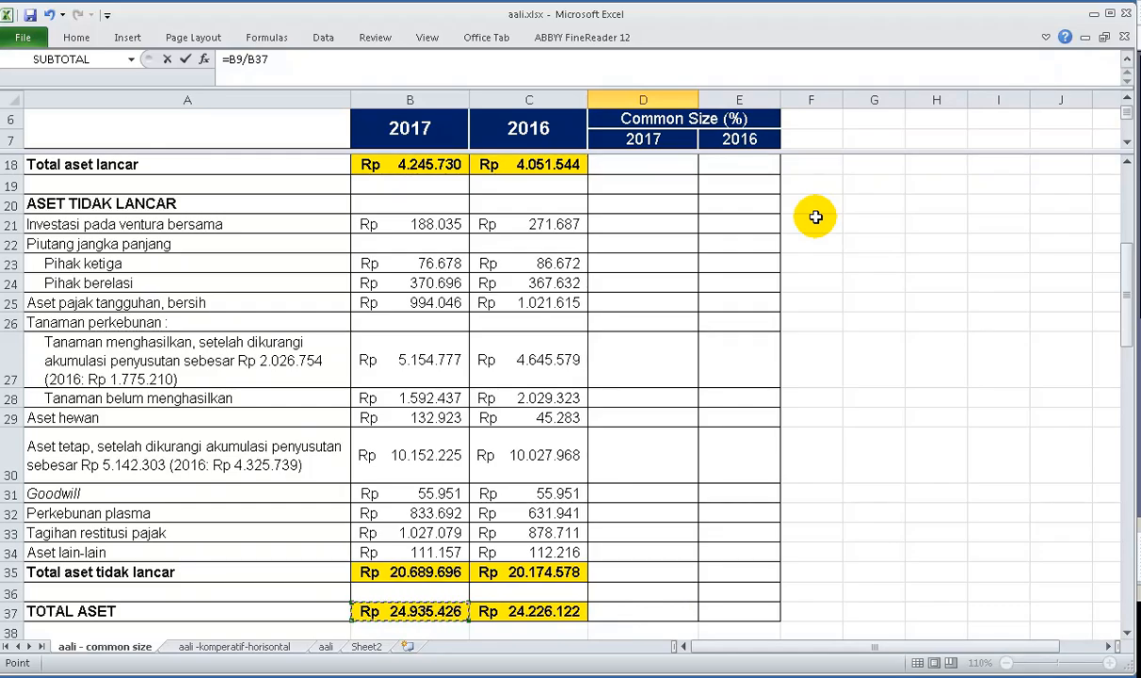
key(F4)
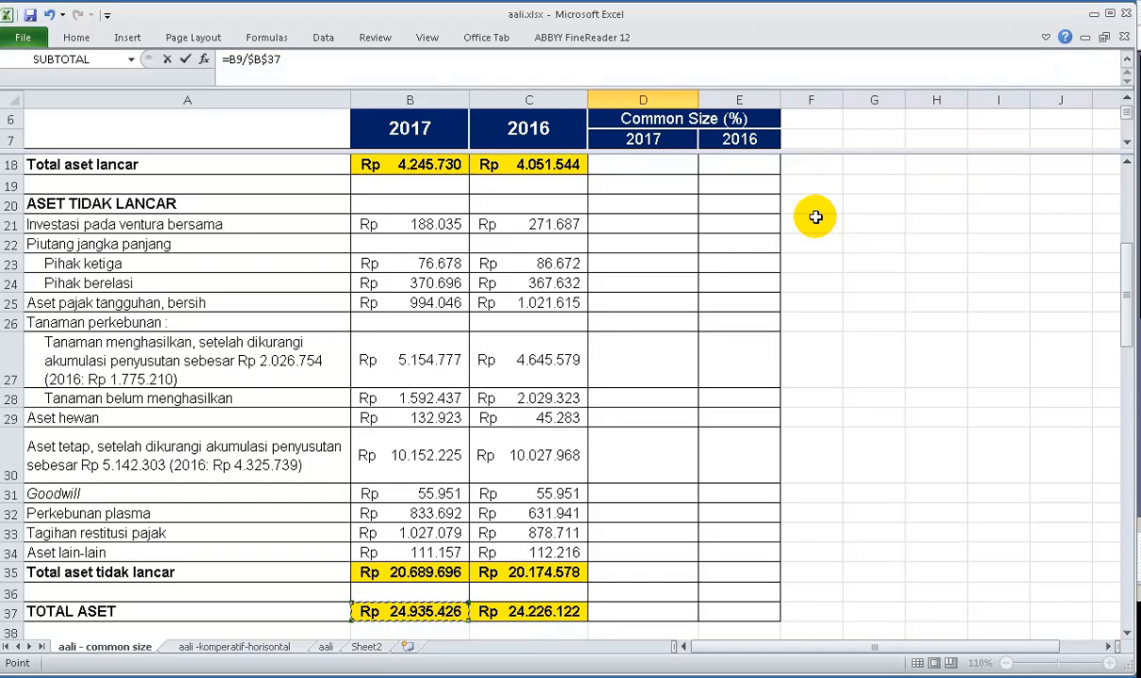
key(Return)
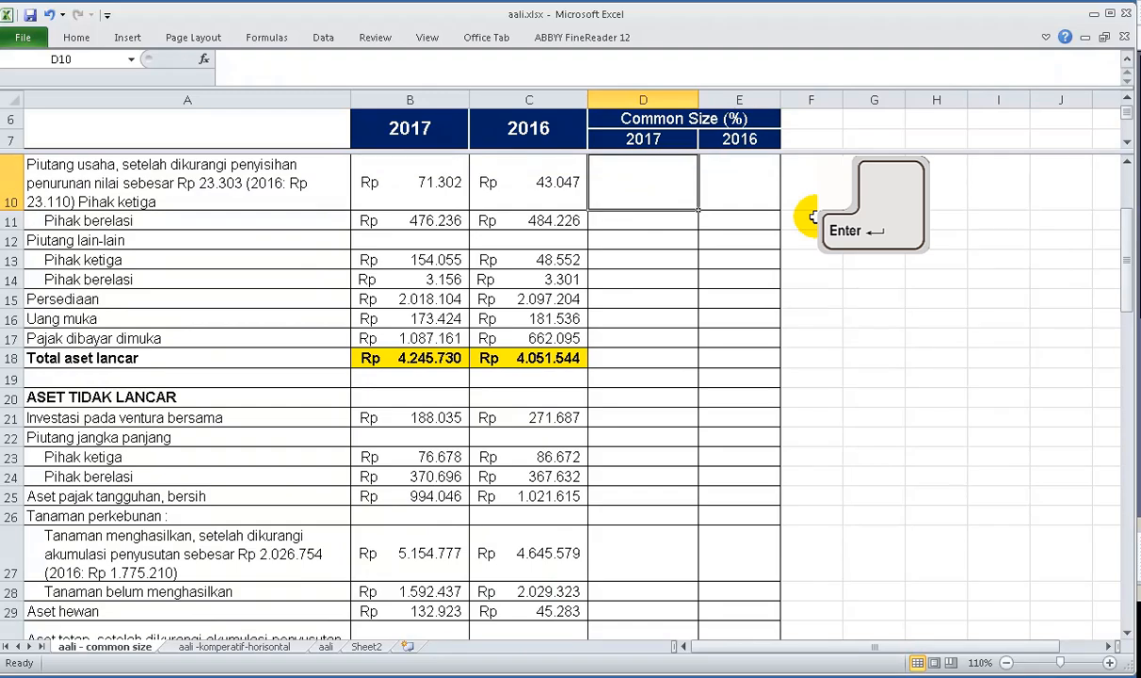
Enter the 2016 common-size formula =C9/$C$37 for Kas dan setara kas in E9
key(Up)
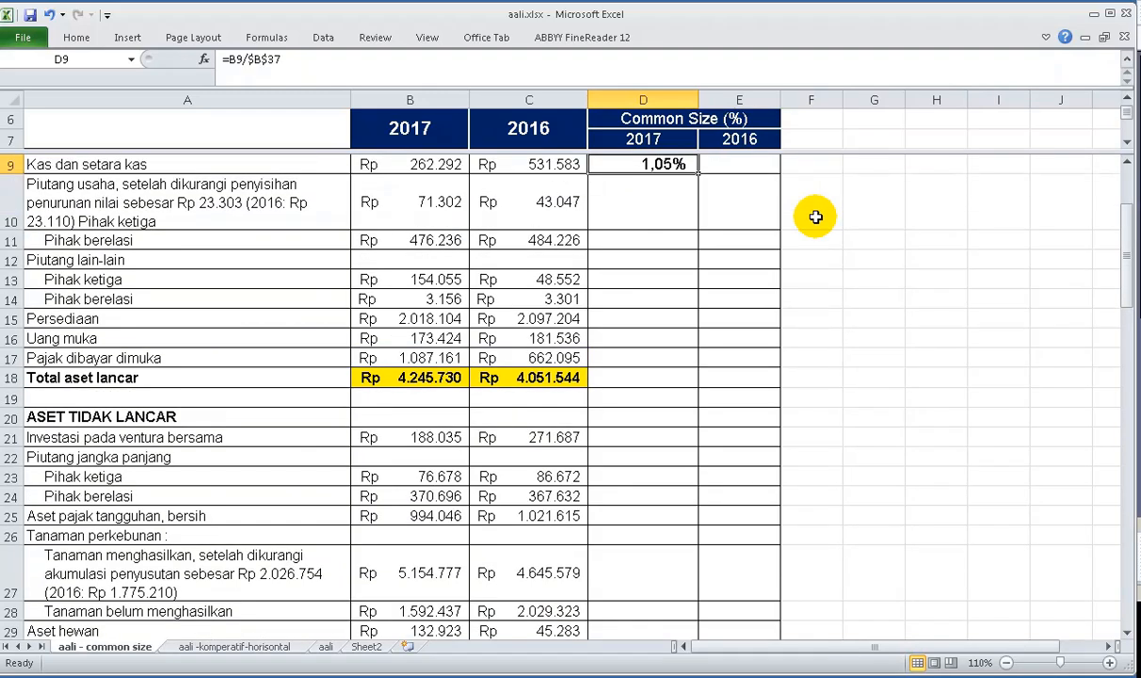
key(Right)
text(=)
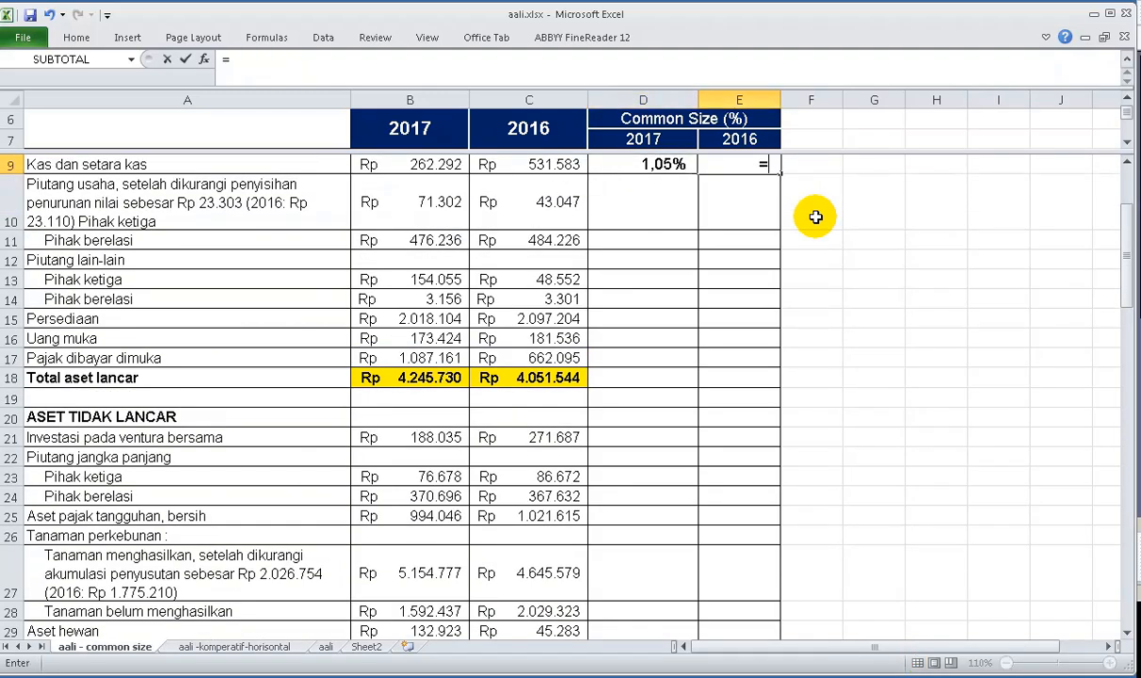
key(Left)
key(Left)
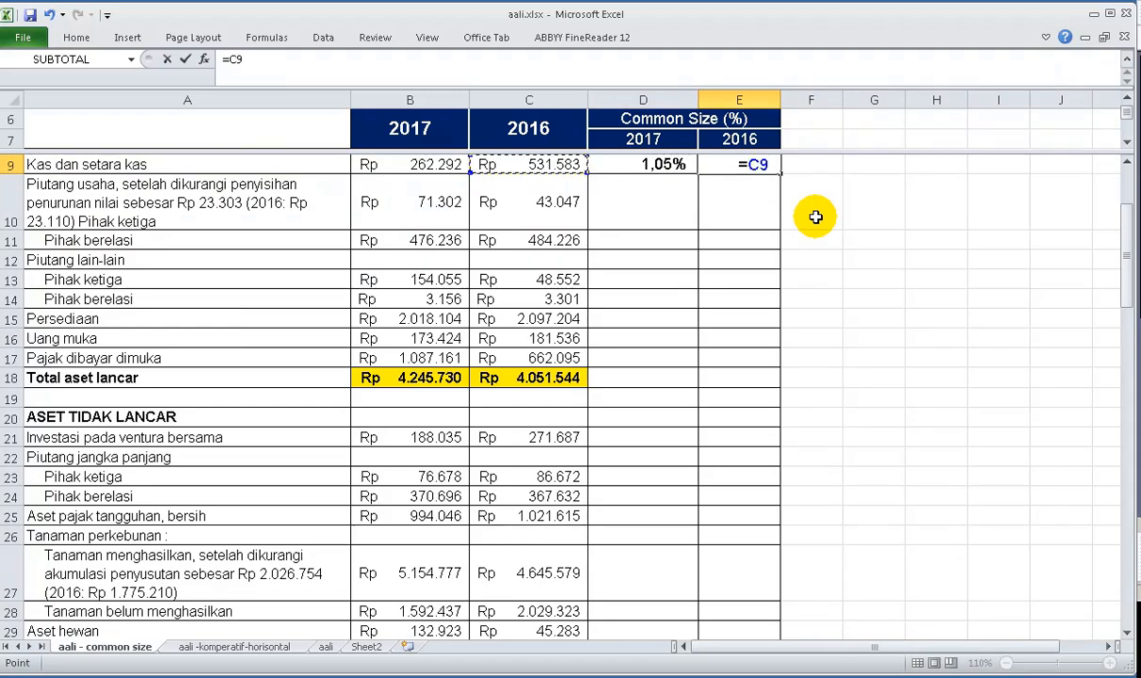
text(/)
key(Down)
key(Down)
key(Down)
key(Down)
key(Down)
key(Down)
key(Down)
key(Down)
key(Down)
key(Down)
key(Down)
key(Down)
key(Down)
key(Down)
key(Down)
key(Down)
key(Down)
key(Down)
key(Down)
key(Down)
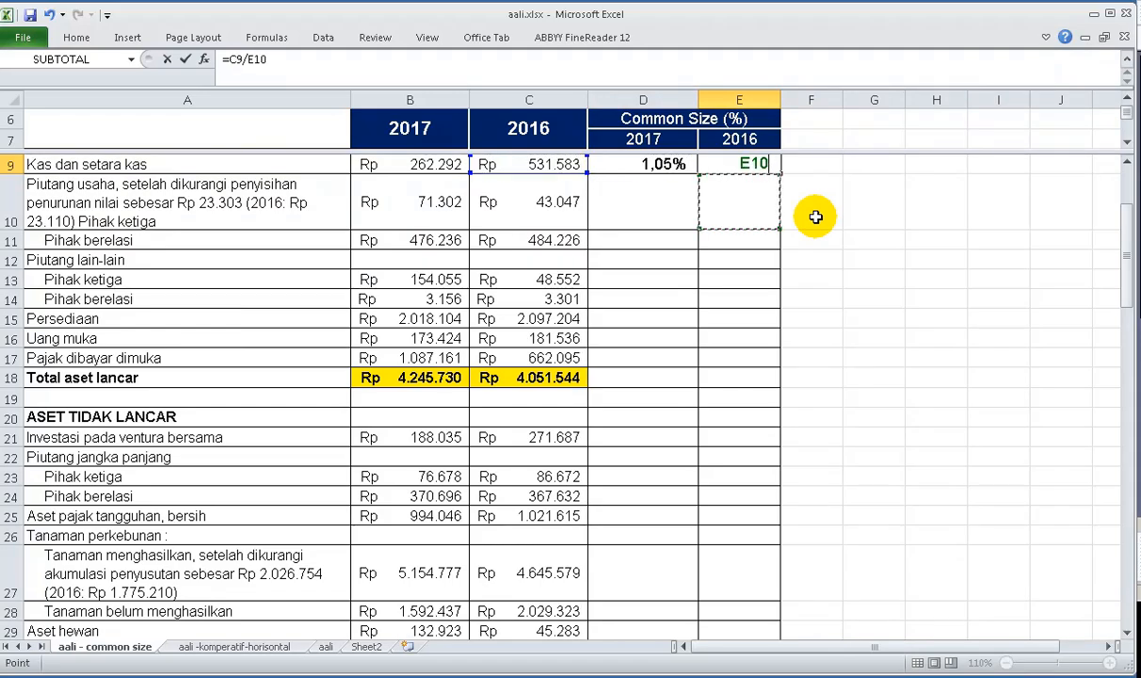
key(Down)
key(Down)
key(Down)
key(Down)
key(Down)
key(Down)
key(Down)
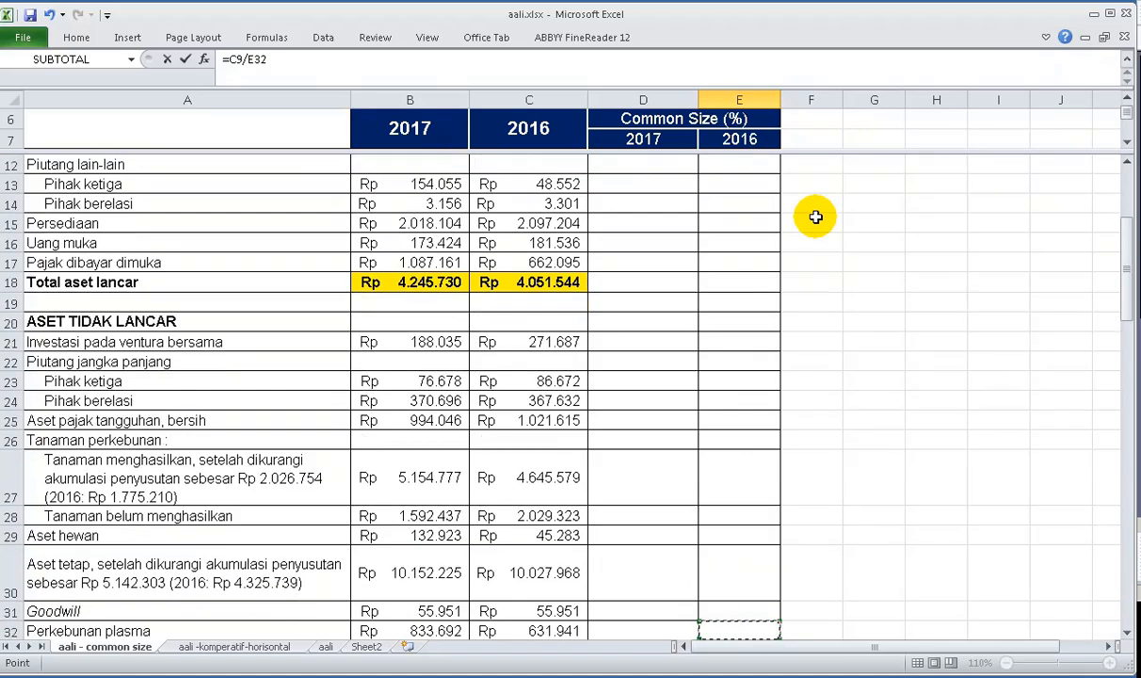
key(Left)
key(Left)
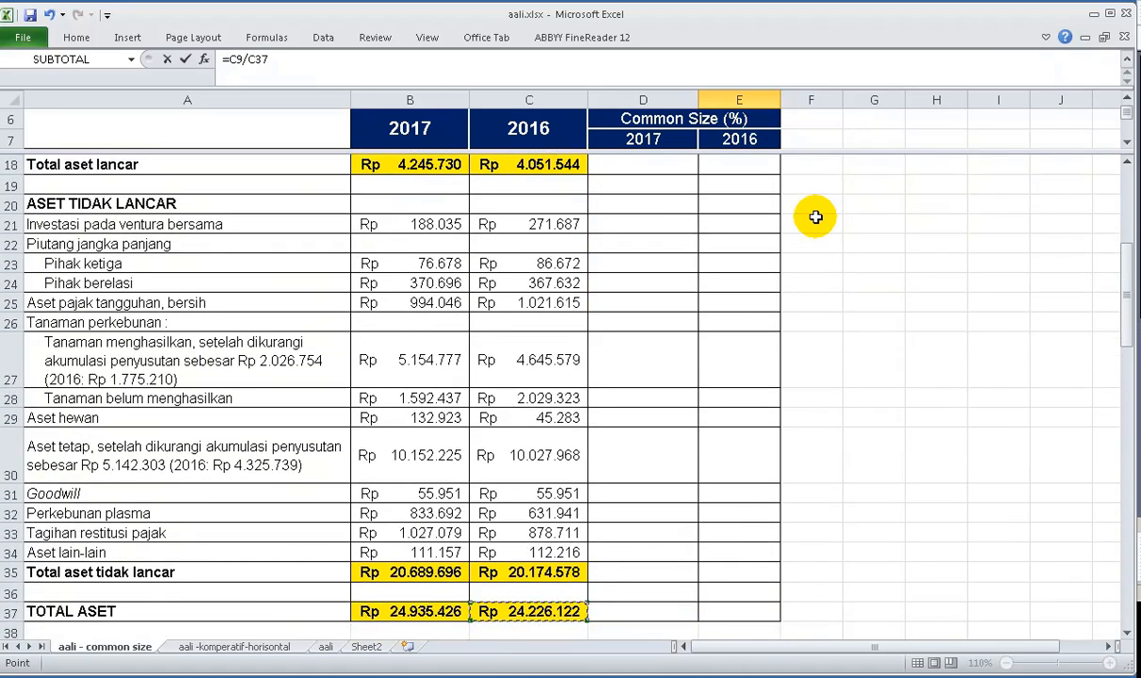
key(F4)
key(Return)
Fill the formulas in D9:E9 down through the TOTAL ASET row, row 37
key(Up)
key(Left)
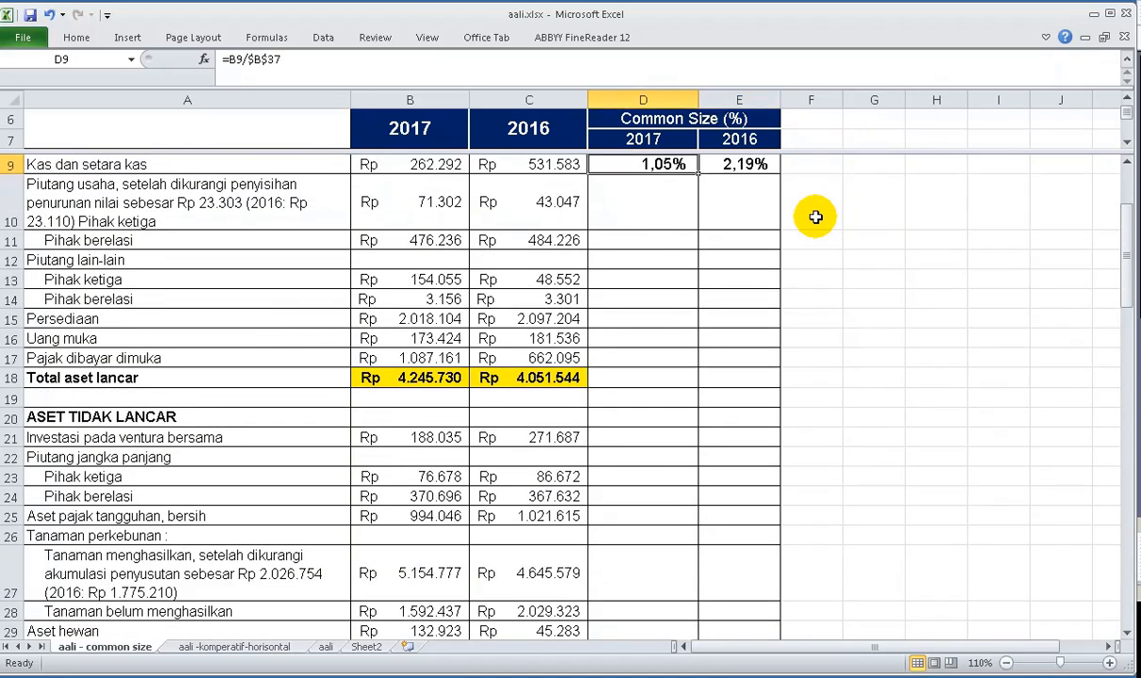
key(shift+Right)
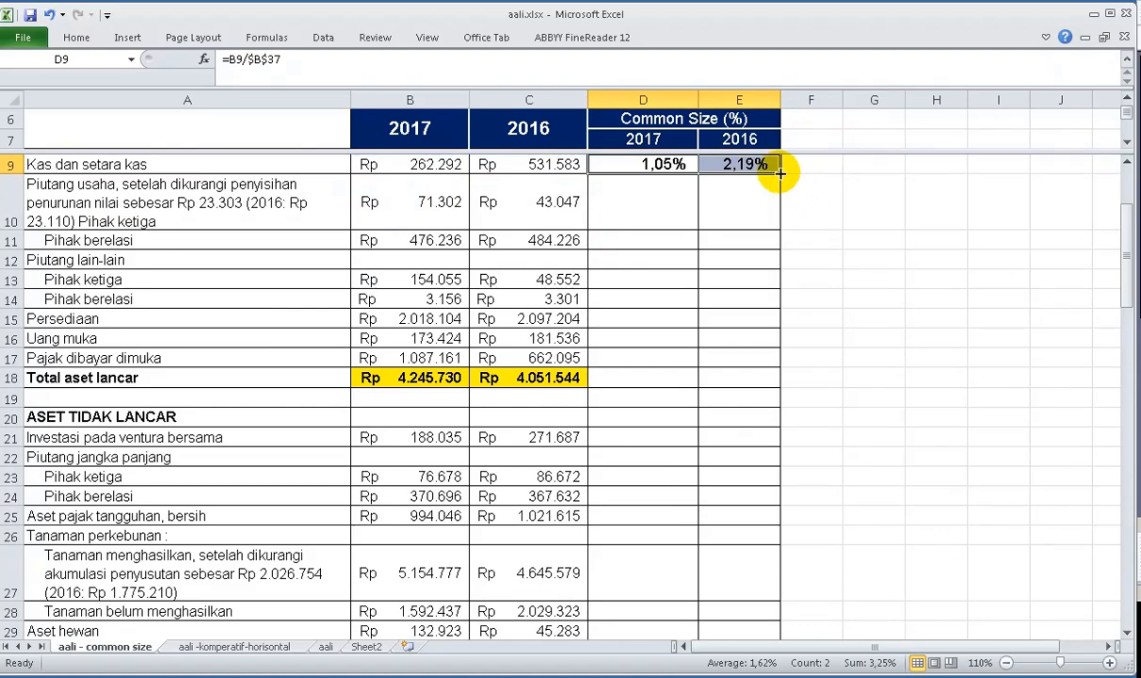
drag(780, 173, 762, 580)
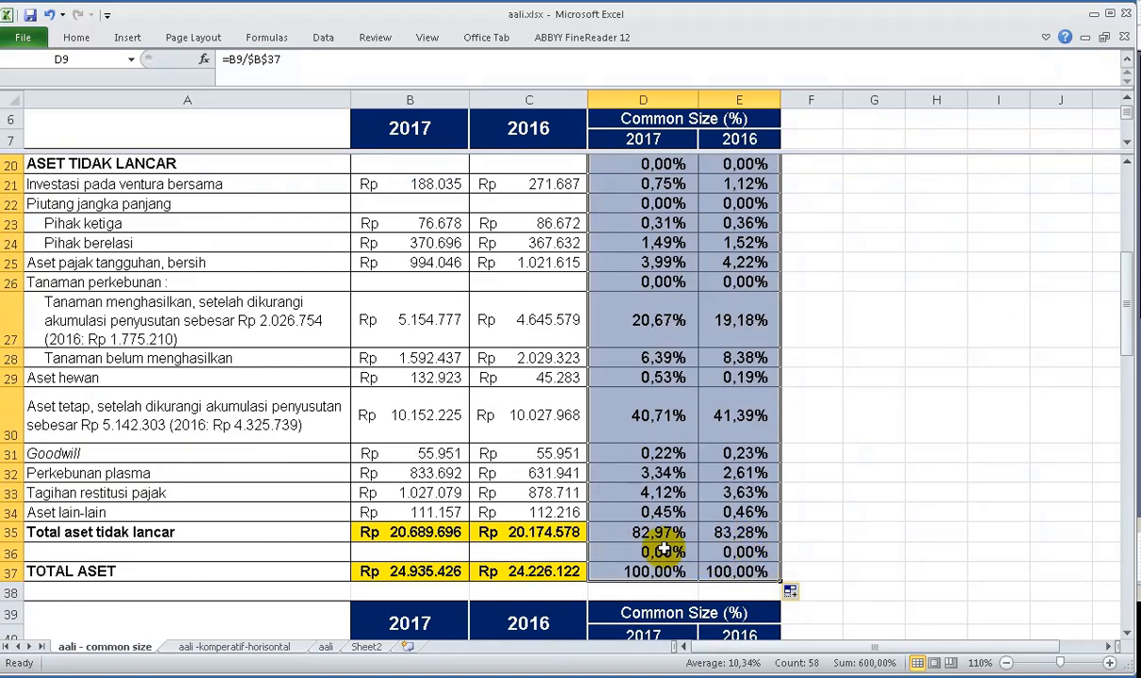
Clear the common-size cells of blank row 36 (D36:E36) and the Tanaman perkebunan heading row (D26:E26)
drag(659, 552, 744, 552)
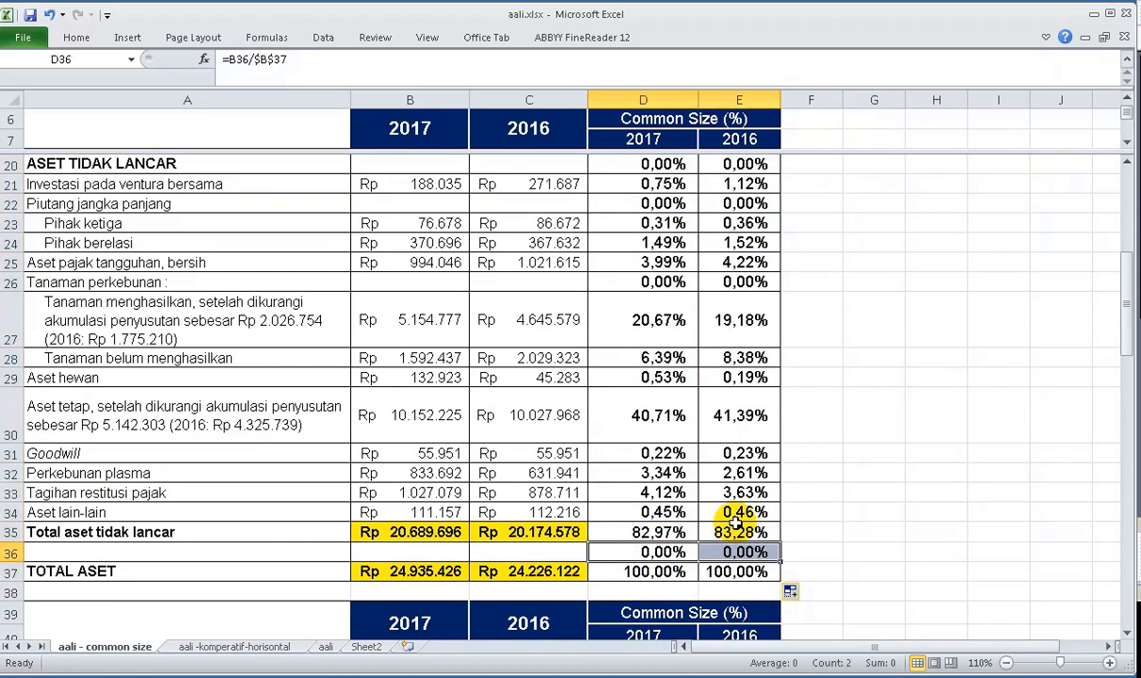
key(Delete)
drag(660, 281, 741, 285)
key(Delete)
Clear the common-size cells of the Piutang jangka panjang row (D22:E22) and the ASET TIDAK LANCAR row (D20:E20)
key(Up)
key(Up)
key(Up)
key(Up)
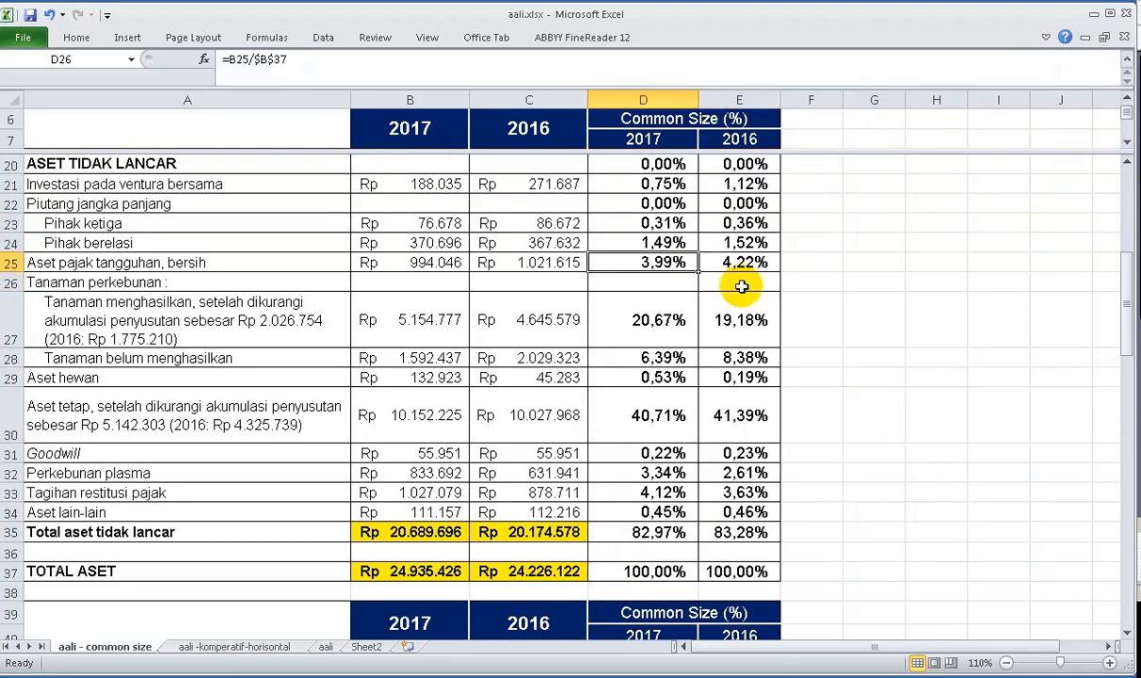
key(shift+Right)
key(Delete)
key(Up)
key(Up)
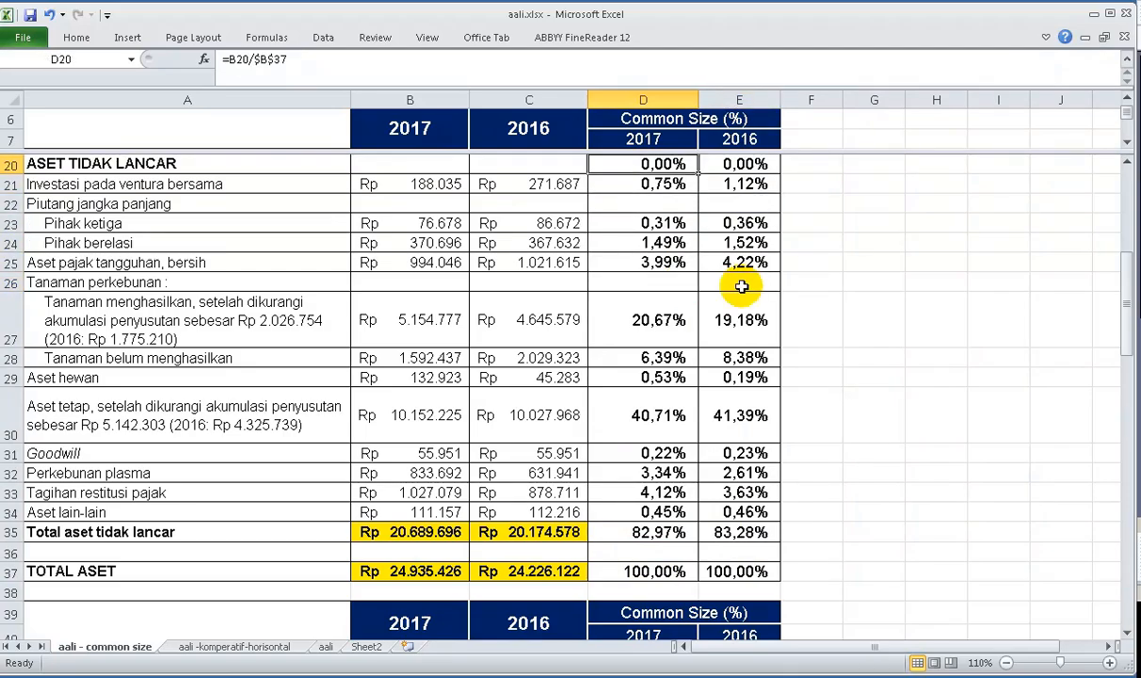
key(shift+Right)
key(Delete)
Clear the common-size cells D19:E19 in the blank row below Total aset lancar
key(Up)
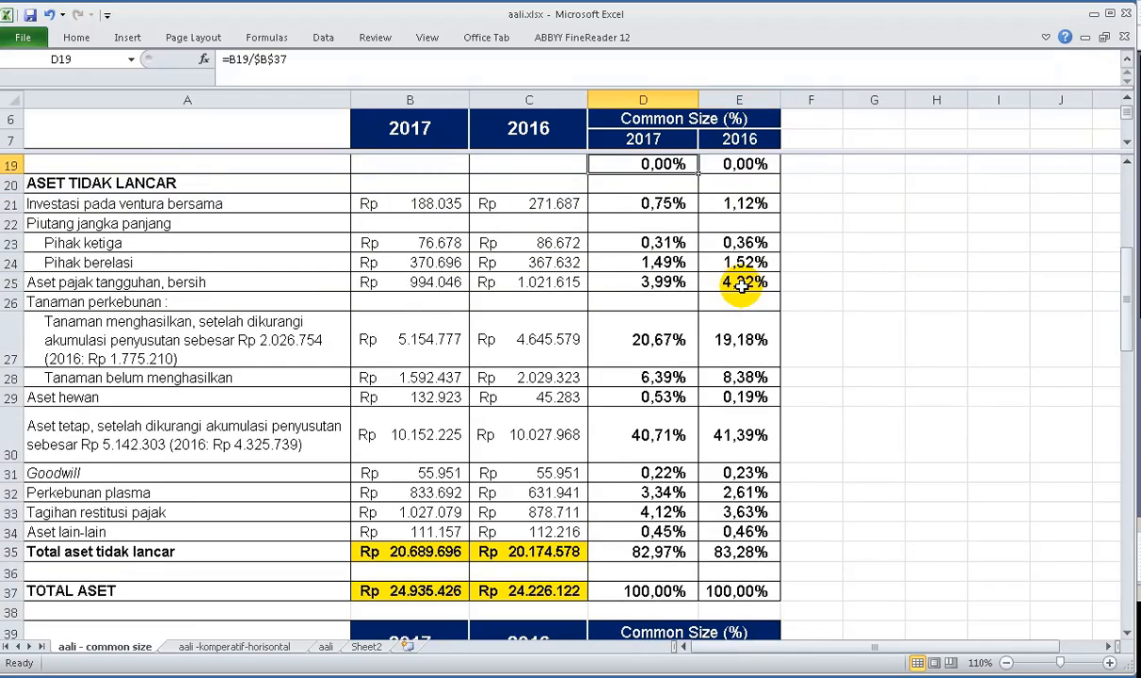
key(Up)
key(Down)
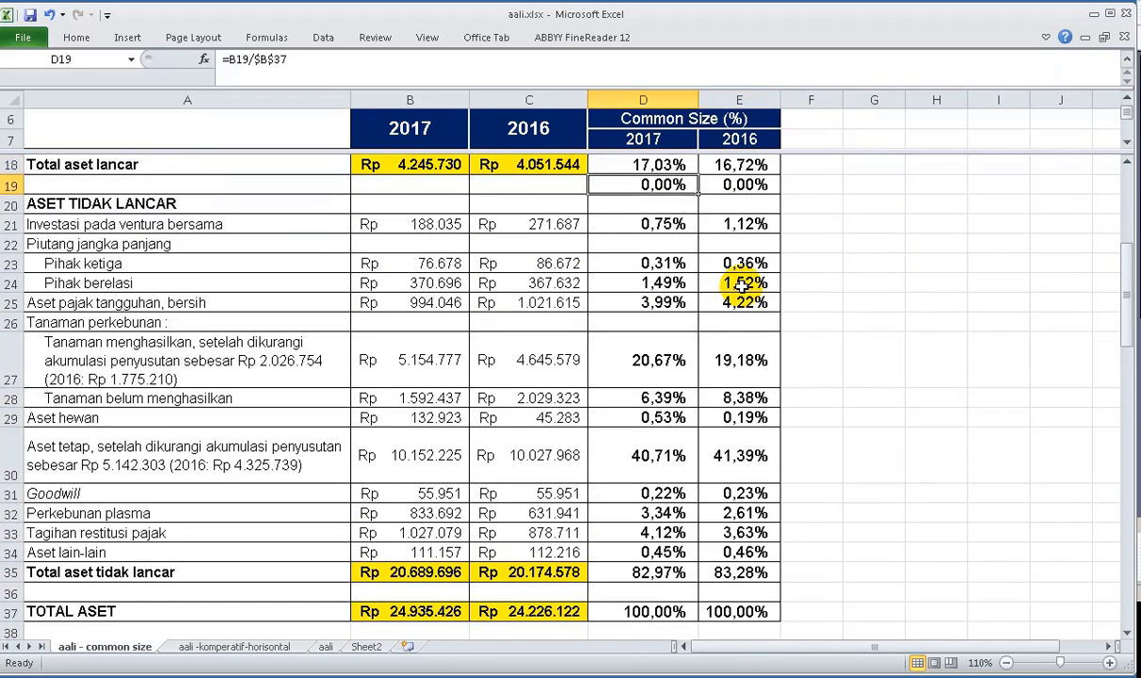
key(shift+Right)
key(Delete)
Clear the common-size cells D12:E12 in the Piutang lain-lain heading row
key(Up)
key(Up)
key(Up)
key(Up)
key(Up)
key(Up)
key(Up)
key(Up)
key(Up)
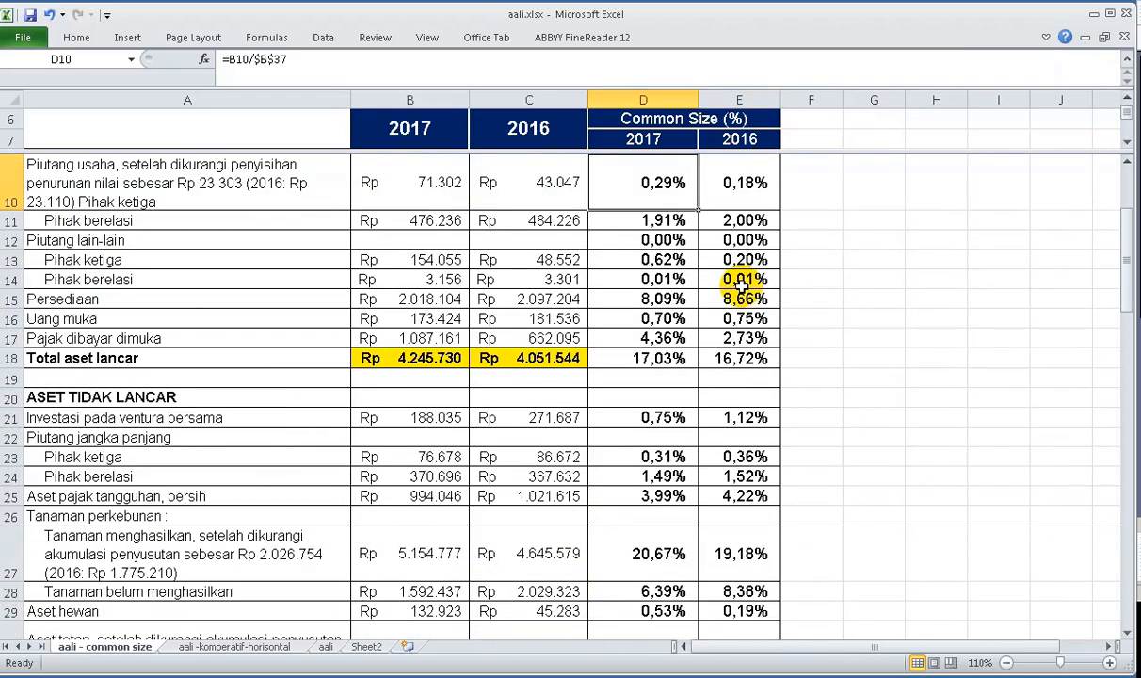
key(Down)
key(Down)
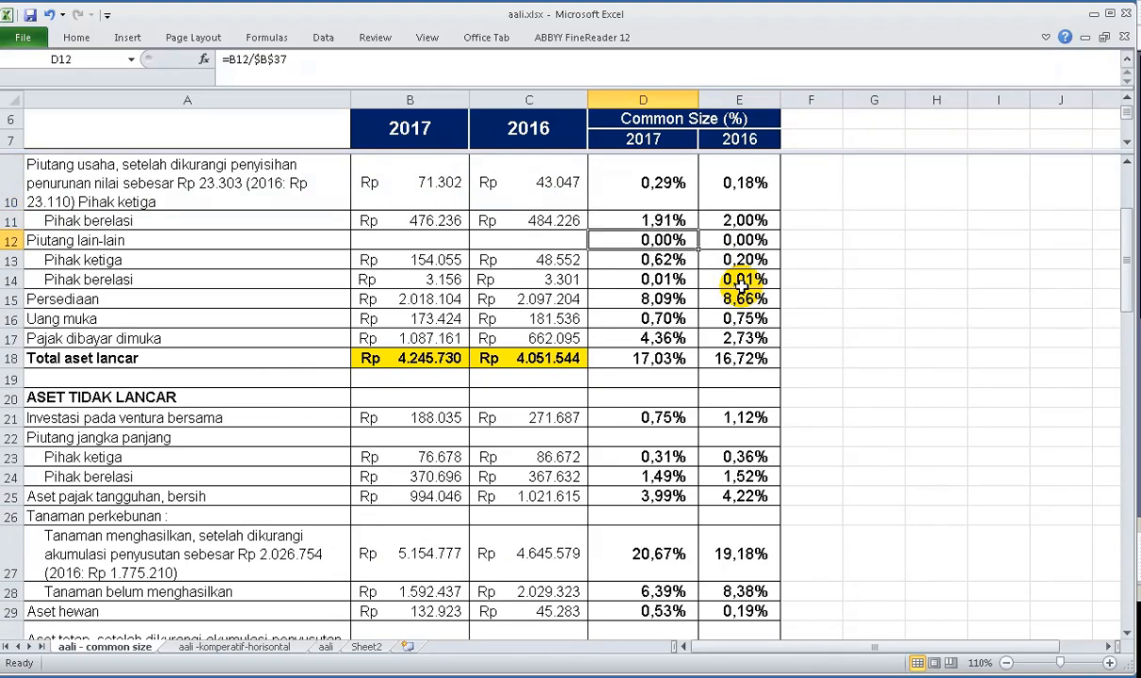
key(shift+Right)
key(Delete)
key(Up)
key(Up)
key(Up)
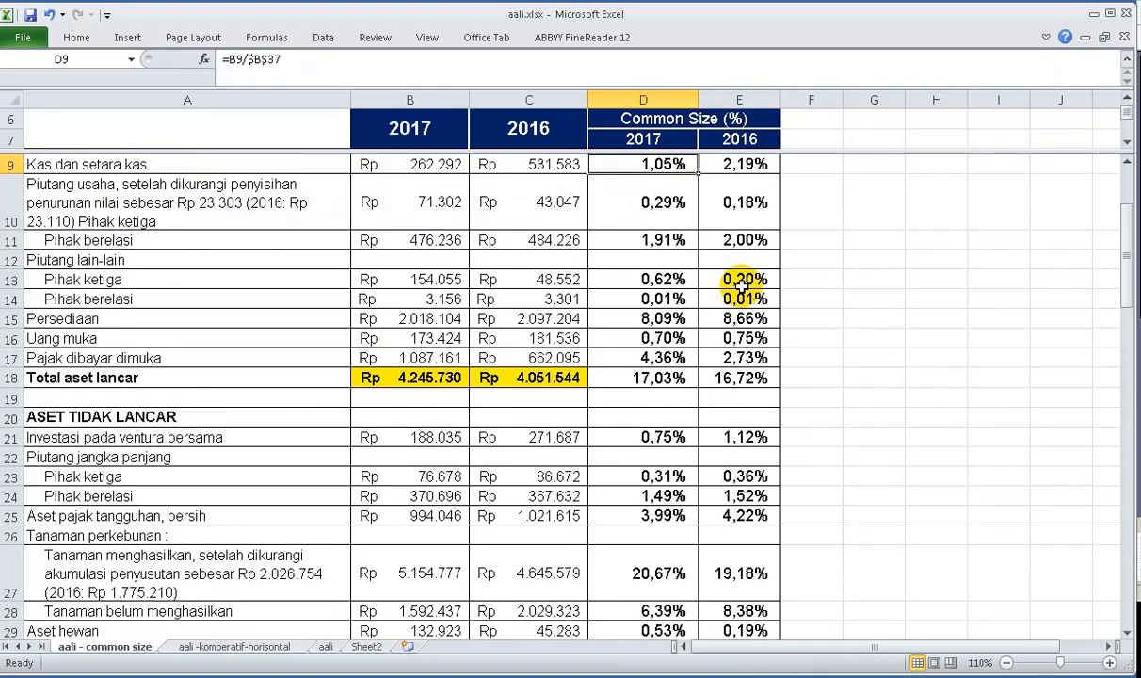
key(Up)
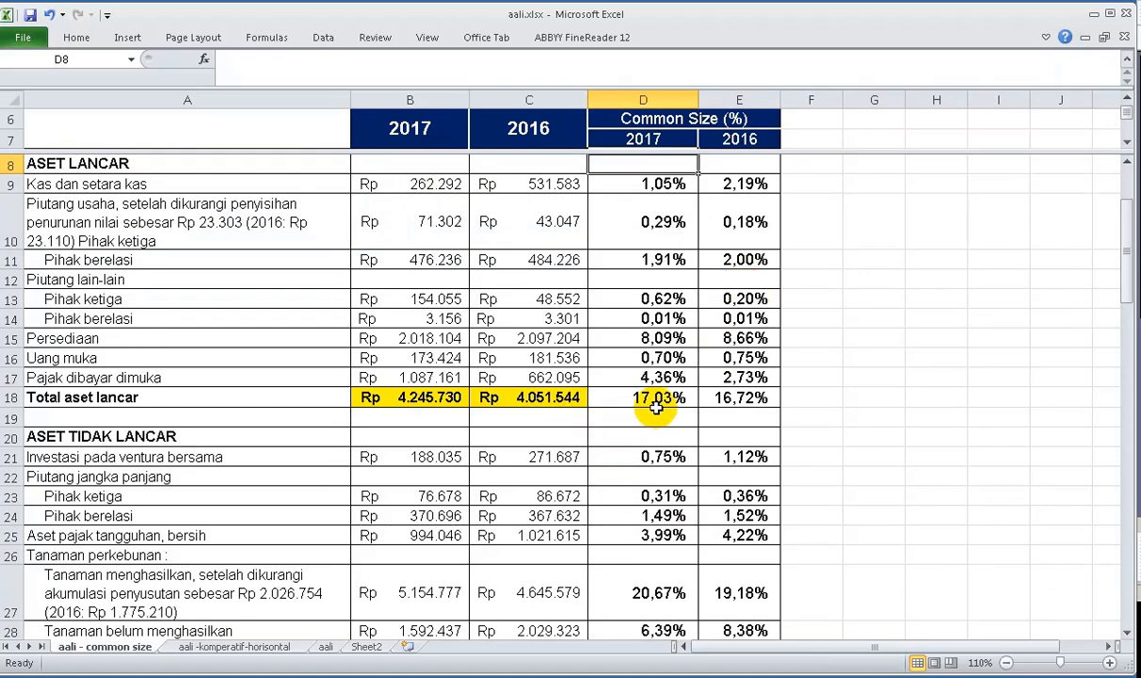
Examine the common-size percentages of Total aset lancar for 2016 and 2017 and of Total aset tidak lancar for 2016
click(729, 398)
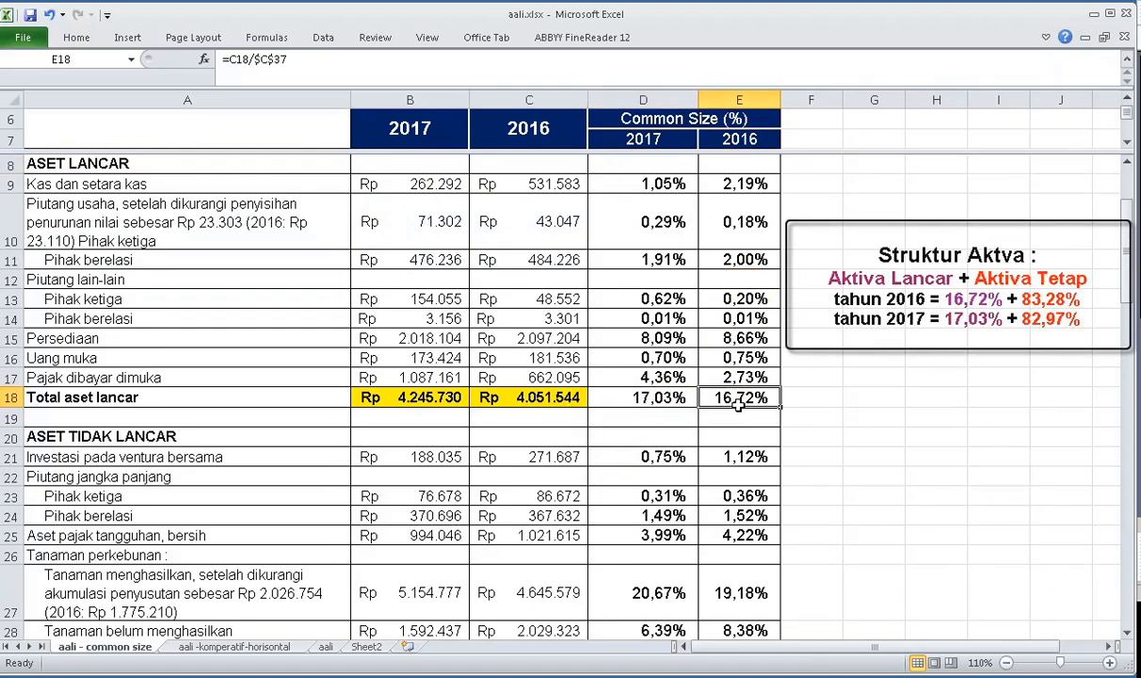
click(278, 394)
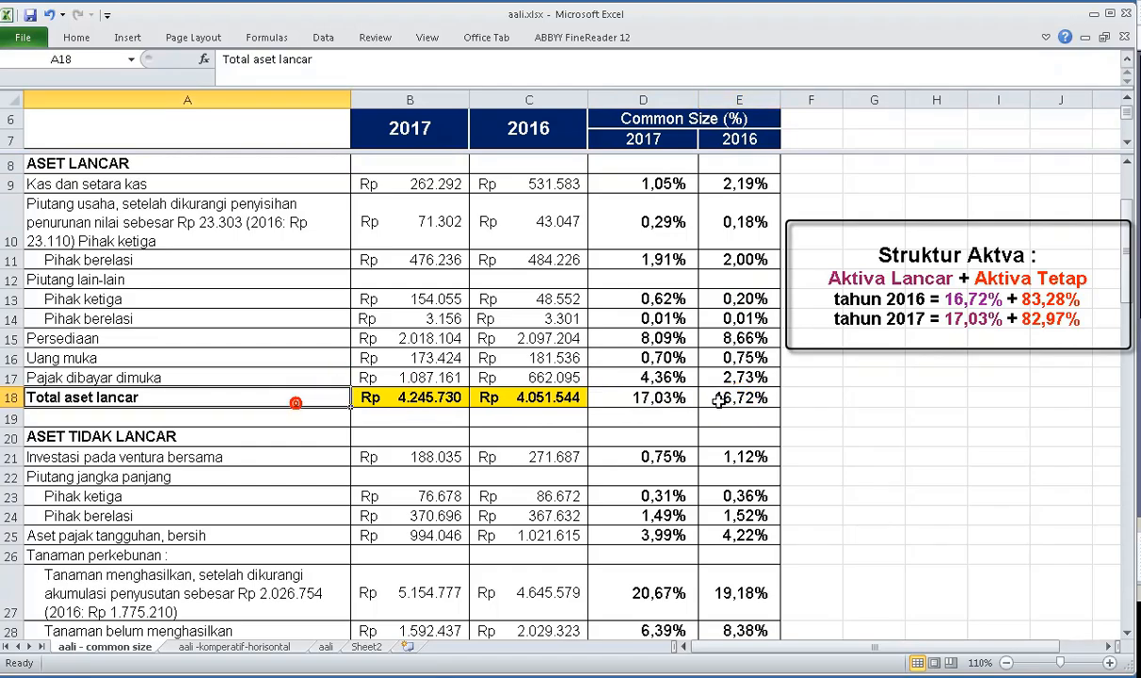
click(721, 396)
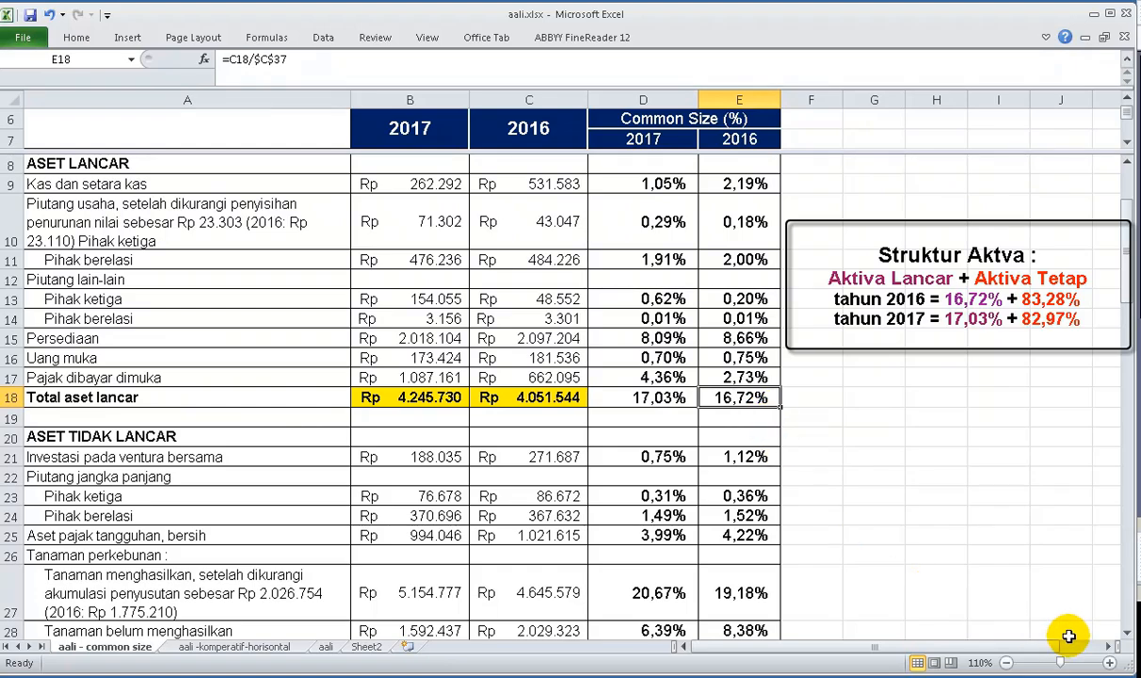
click(1127, 634)
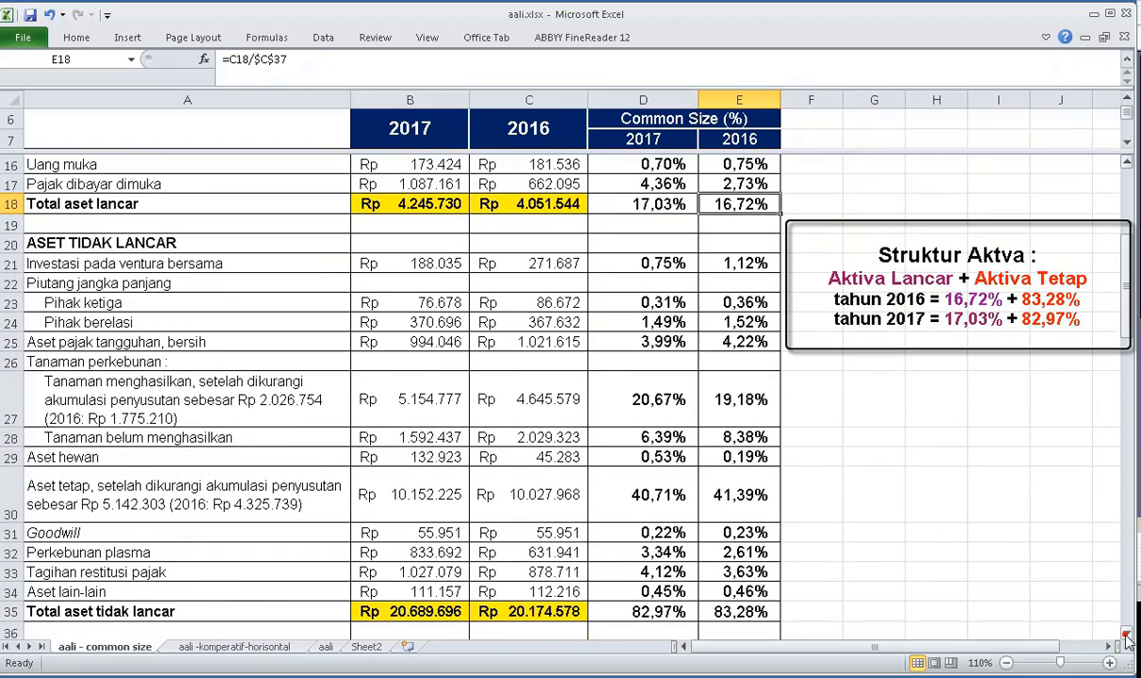
click(754, 611)
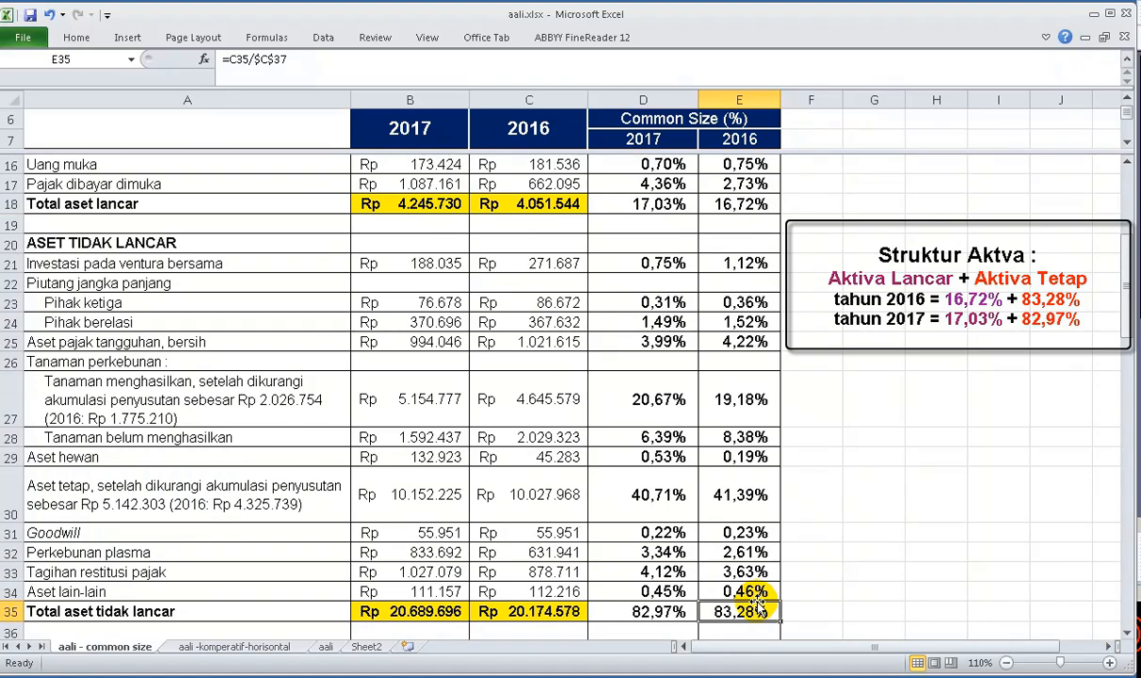
click(665, 206)
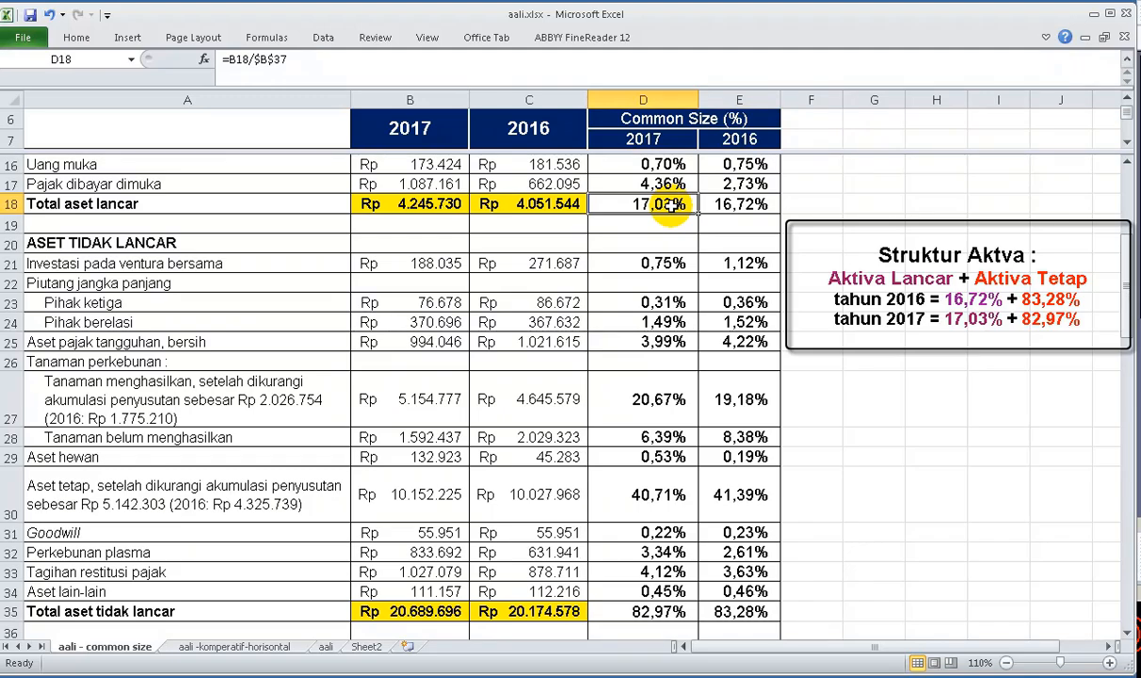
Examine the 2017 and 2016 common-size percentages of Total aset lancar, Total aset tidak lancar and TOTAL ASET
click(730, 205)
click(692, 207)
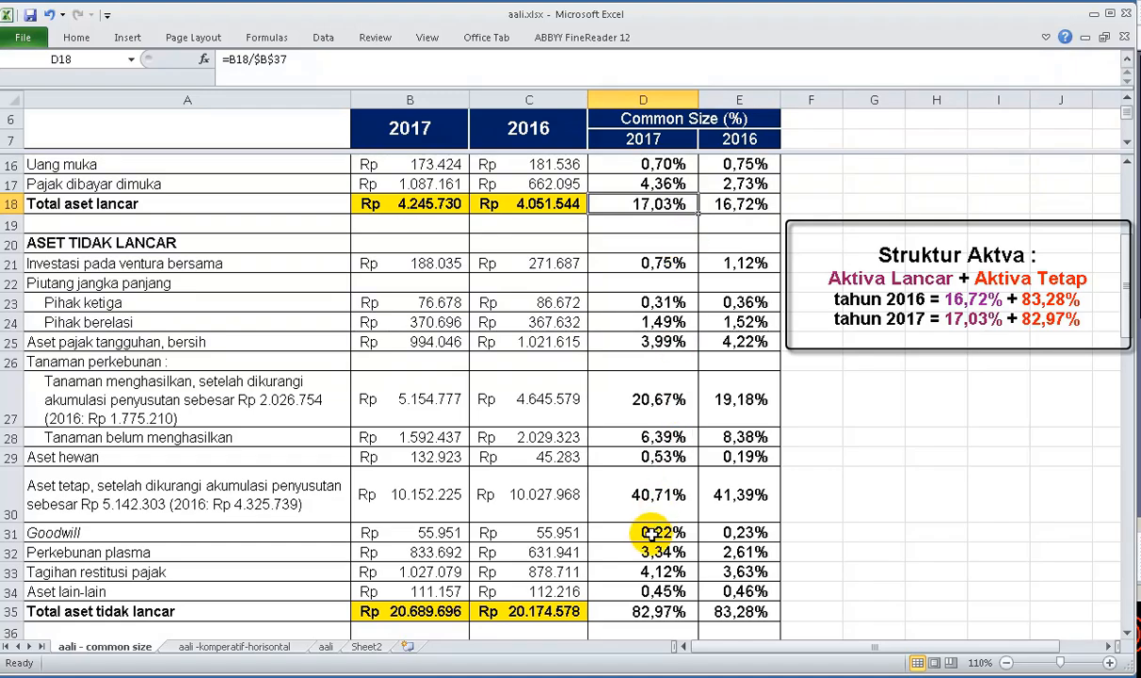
click(769, 606)
click(659, 612)
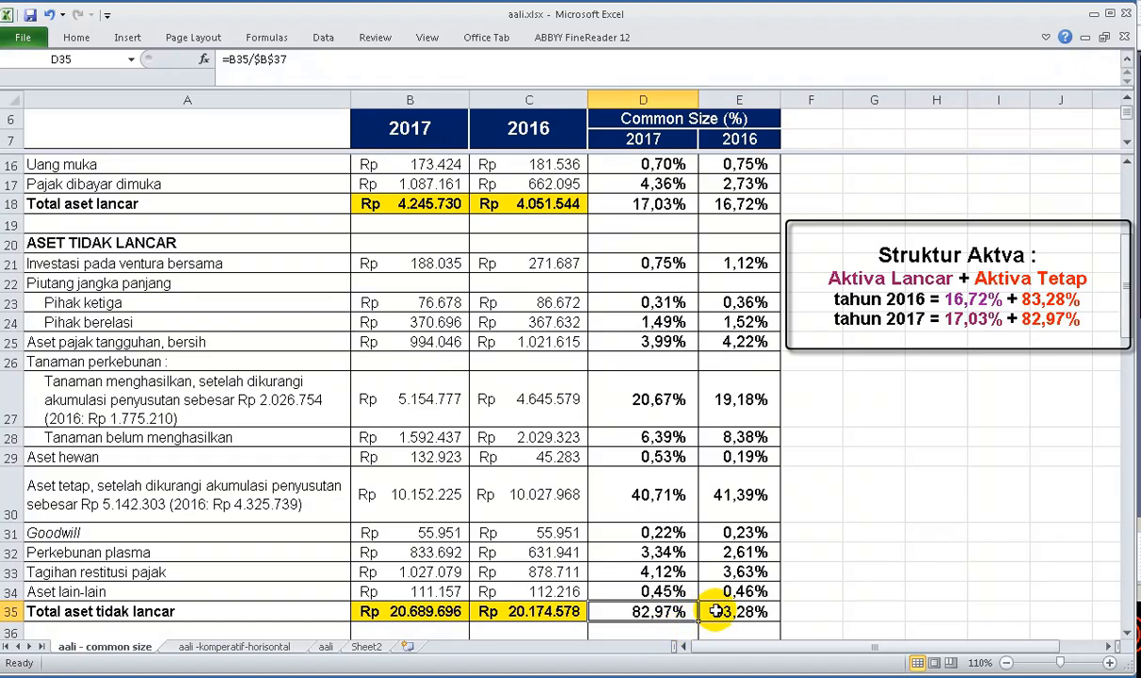
click(765, 613)
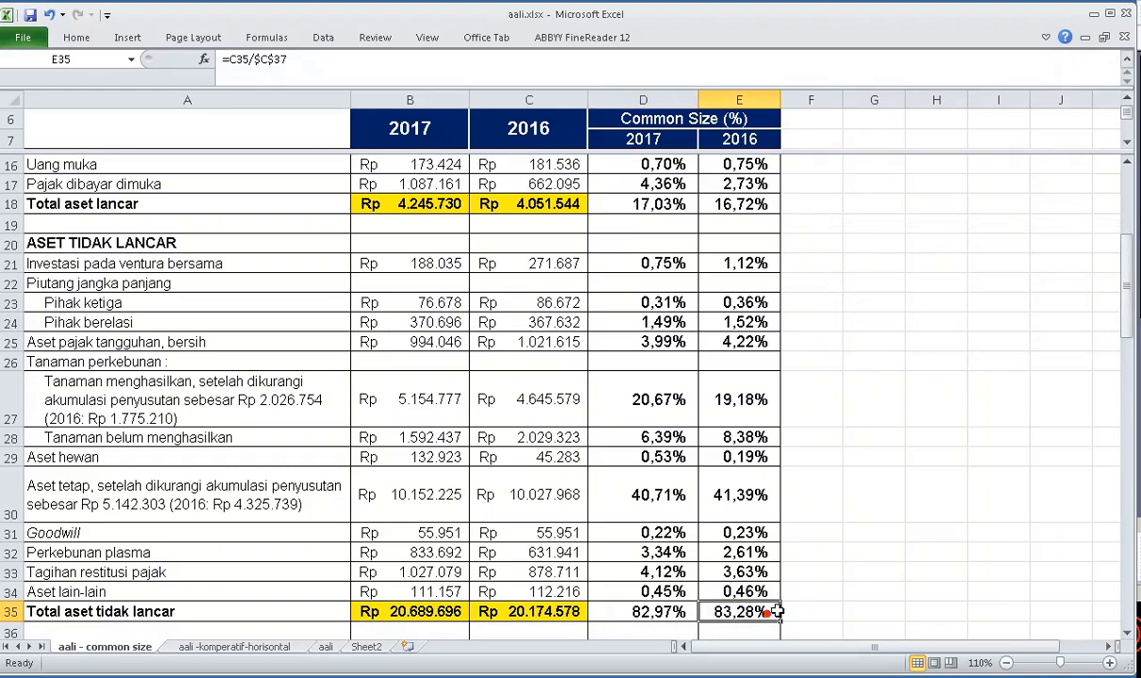
key(Down)
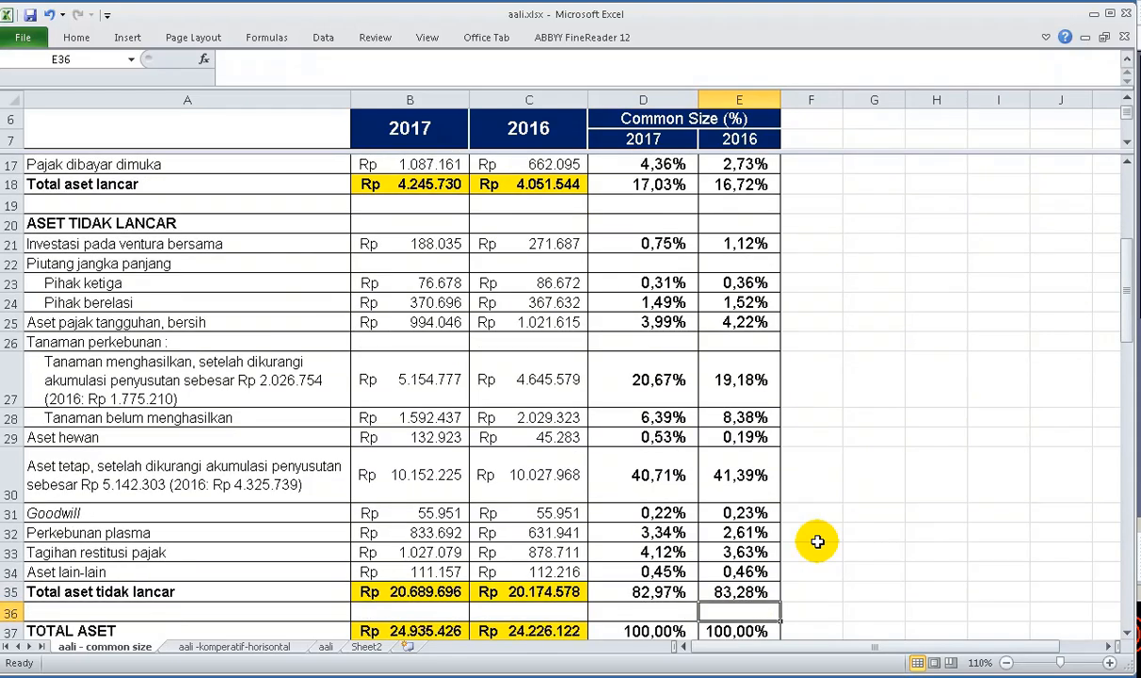
key(Down)
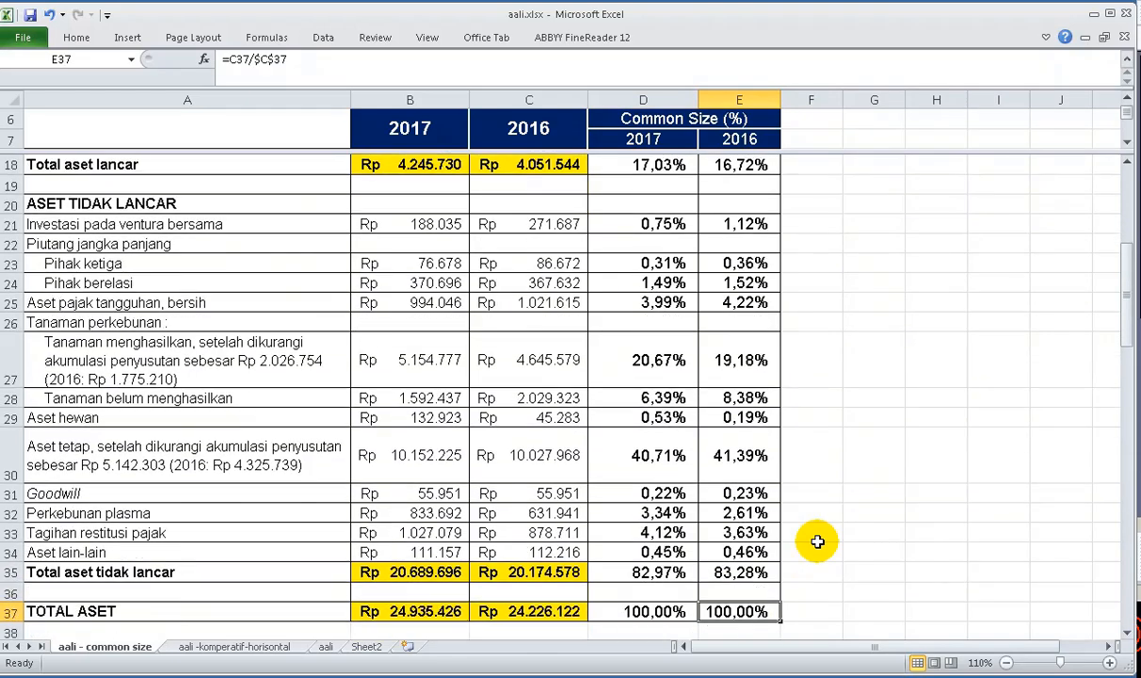
Enter =B43/$B$78 in D43 to express 2017 Uang muka pelanggan Pihak ketiga as a share of TOTAL LIABILITAS DAN EKUITAS
key(Down)
key(Down)
key(Down)
key(Down)
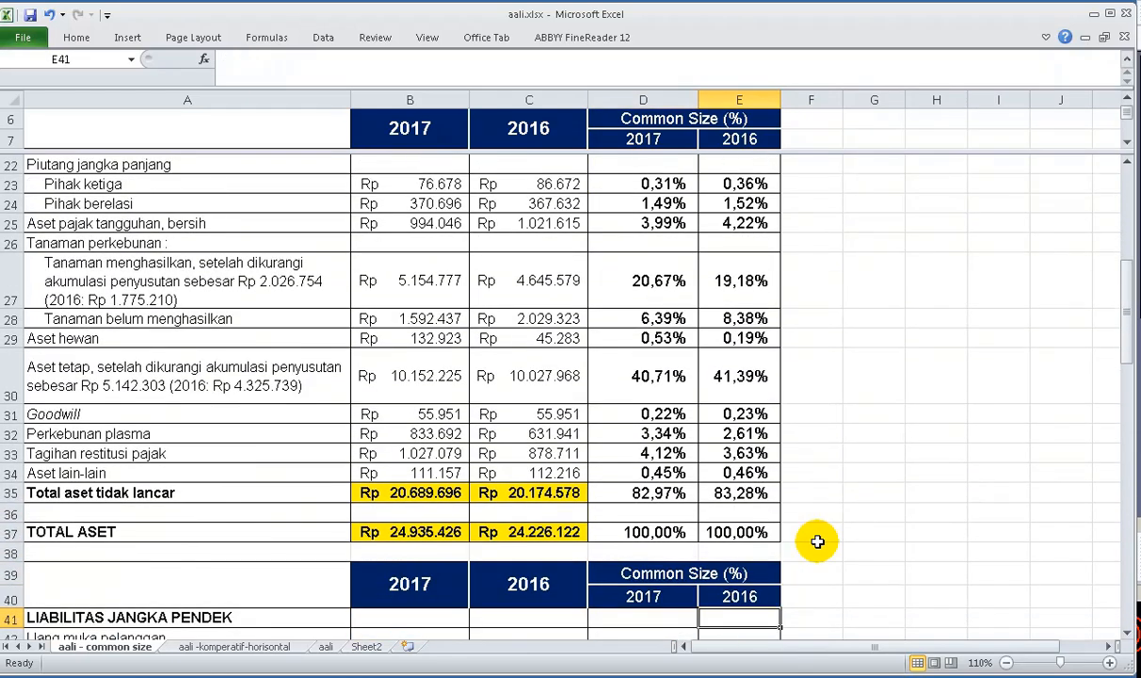
key(Down)
key(Down)
key(Down)
key(Down)
key(Down)
key(Down)
key(Down)
key(Down)
key(Down)
key(Down)
key(Down)
key(Down)
key(Down)
key(Down)
key(Down)
key(Down)
key(Down)
key(Down)
key(Down)
key(Down)
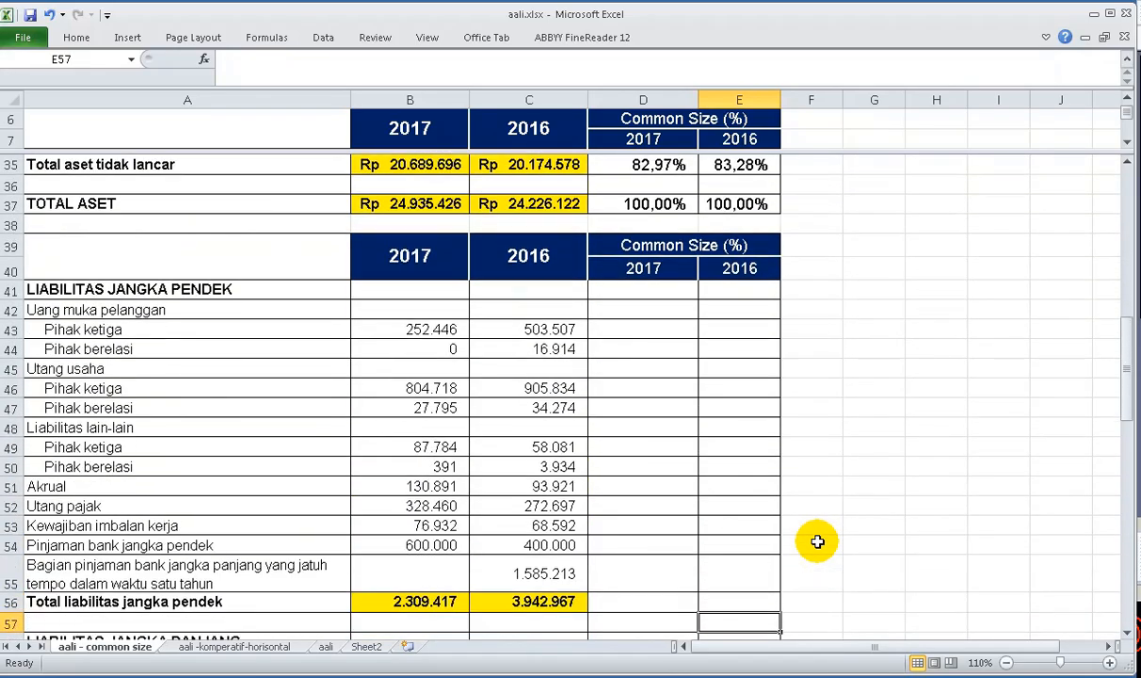
key(Down)
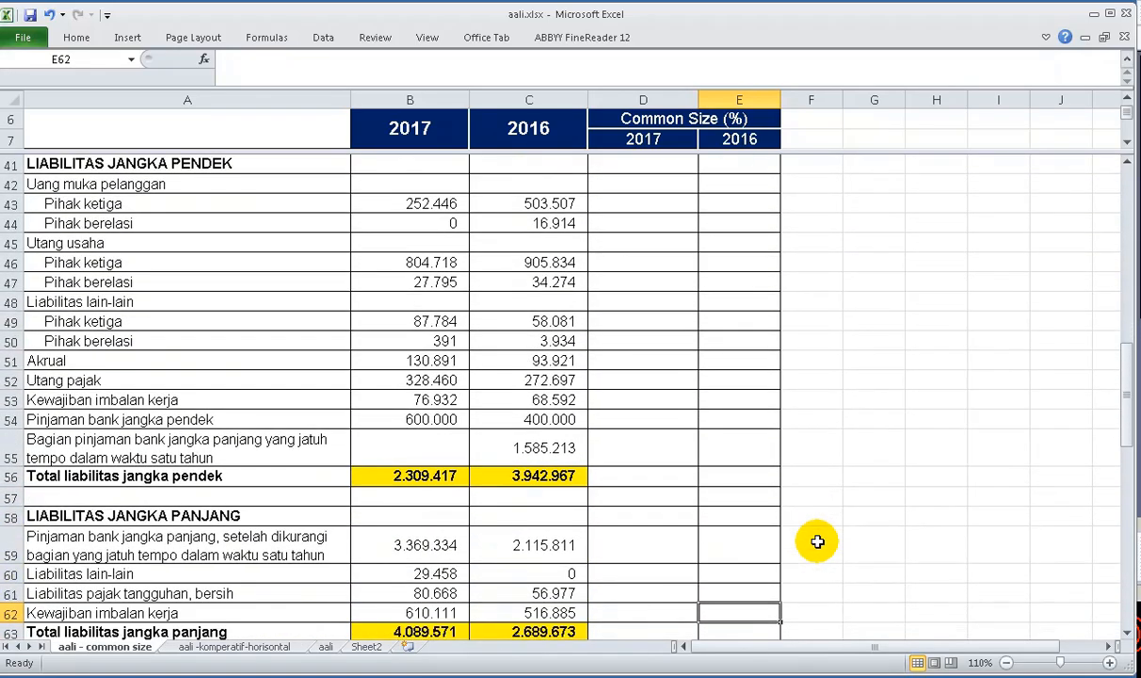
click(622, 202)
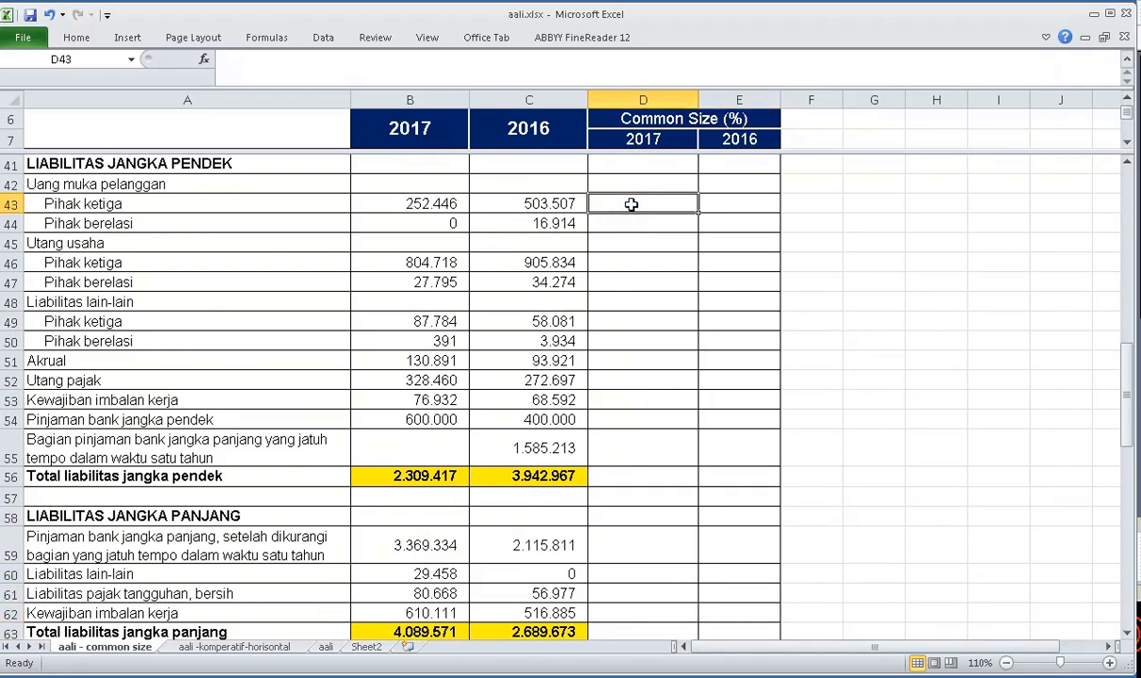
click(148, 202)
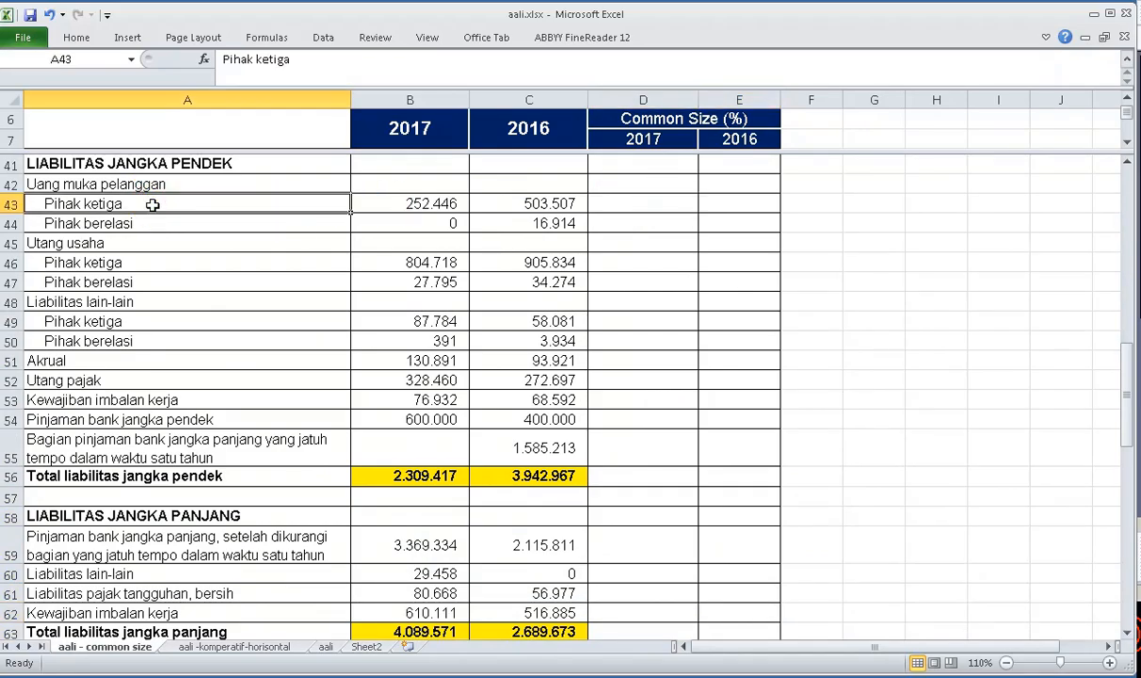
click(661, 201)
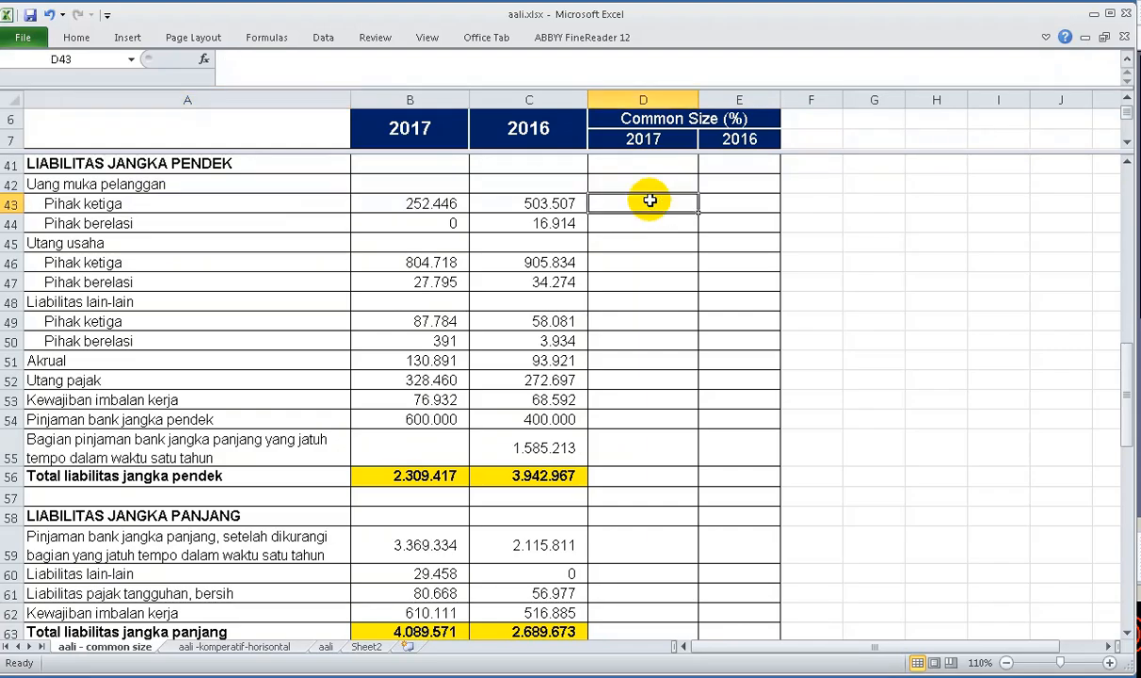
text(=)
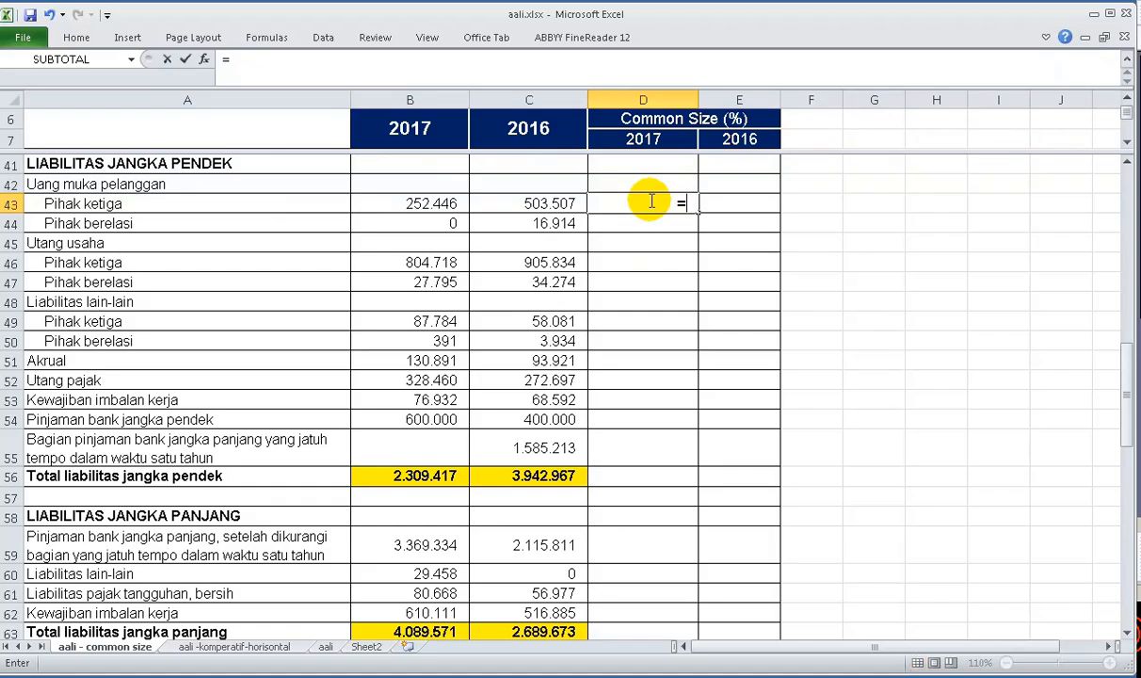
key(Left)
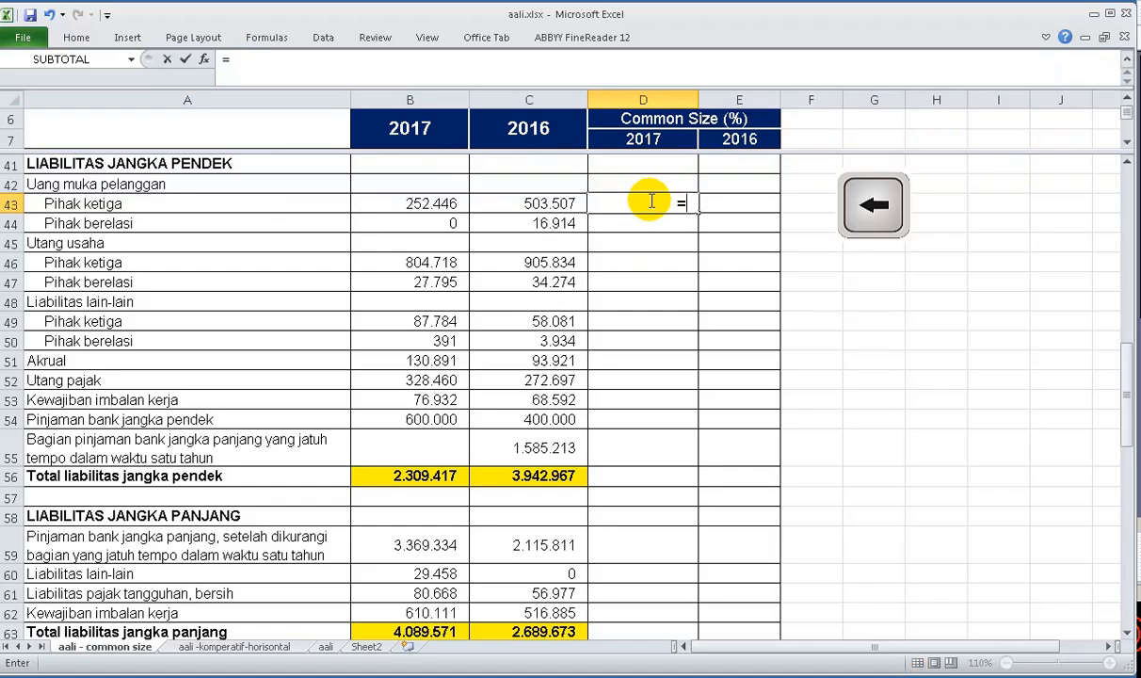
key(Left)
key(Left)
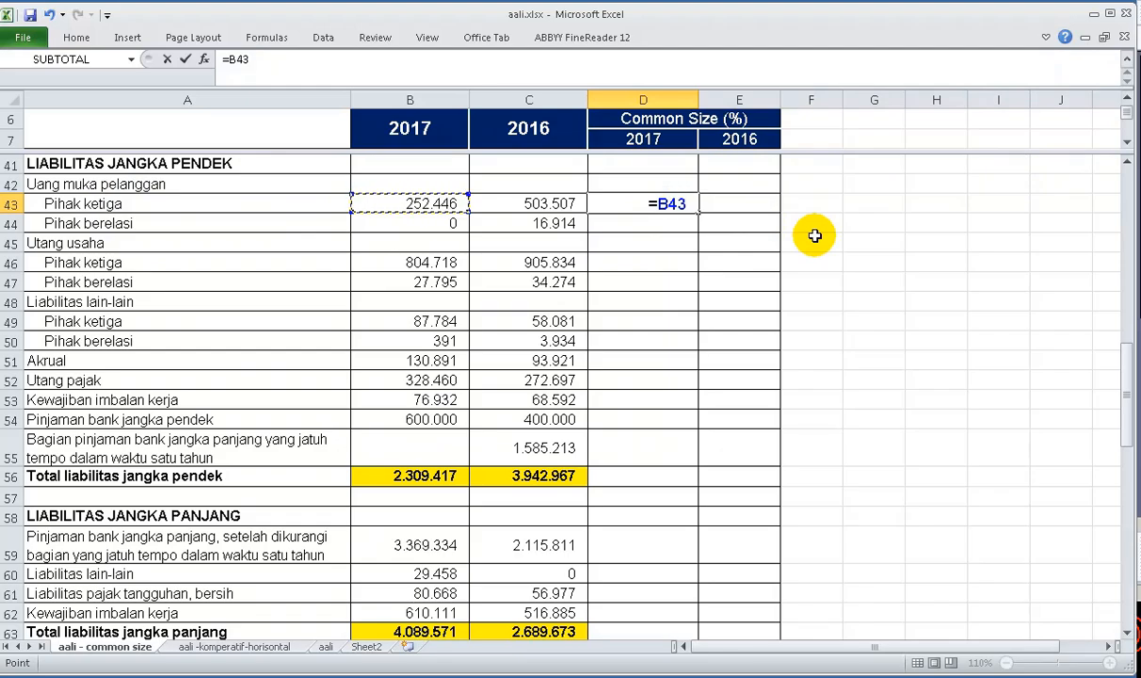
text(/)
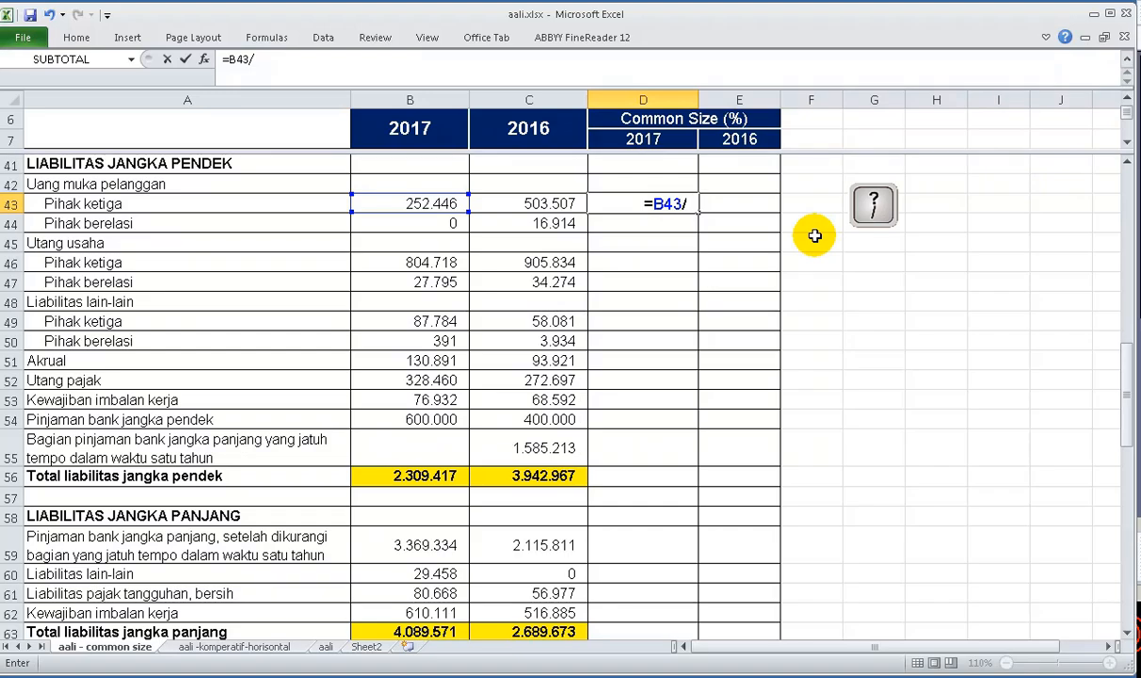
key(Down)
key(Down)
key(Down)
key(Down)
key(Down)
key(Down)
key(Down)
key(Down)
key(Down)
key(Down)
key(Down)
key(Down)
key(Down)
key(Down)
key(Down)
key(Down)
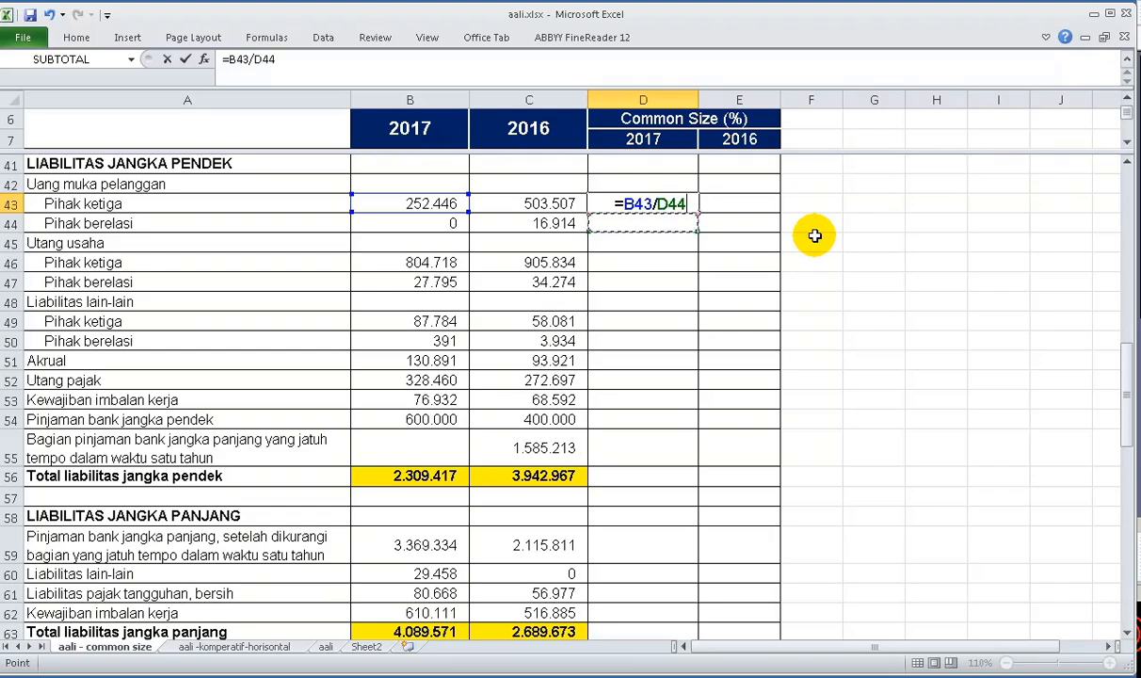
key(Down)
key(Down)
key(Down)
key(Down)
key(Down)
key(Down)
key(Down)
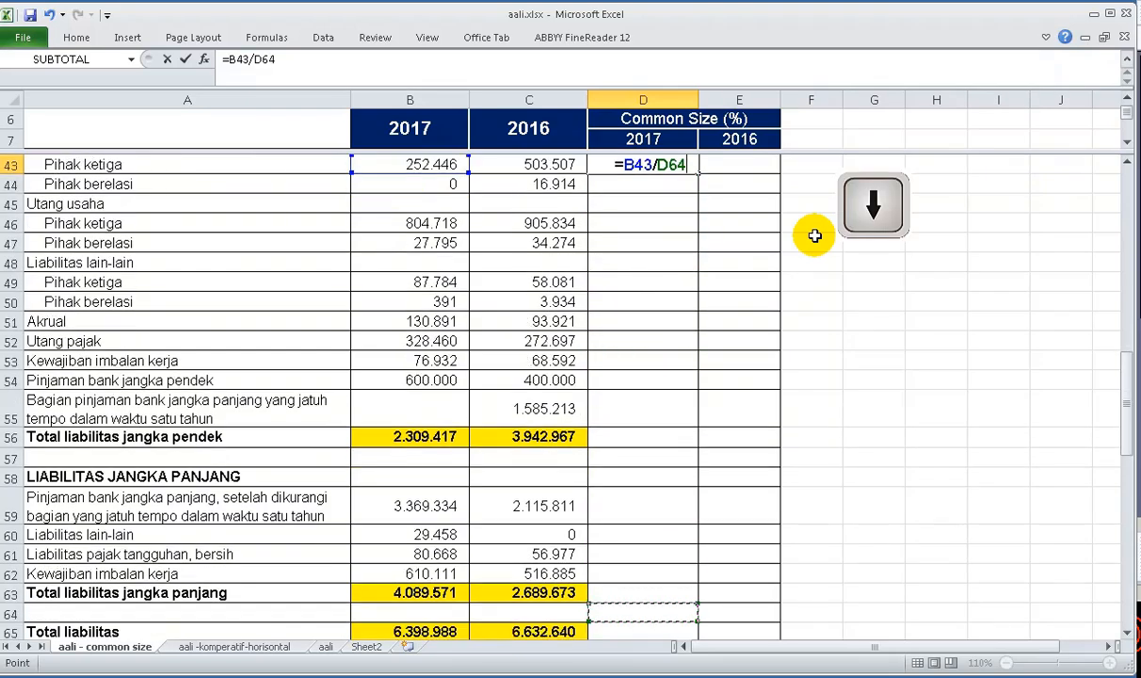
key(Down)
key(Down)
key(Down)
key(Down)
key(Down)
key(Down)
key(Down)
key(Down)
key(Down)
key(Down)
key(Down)
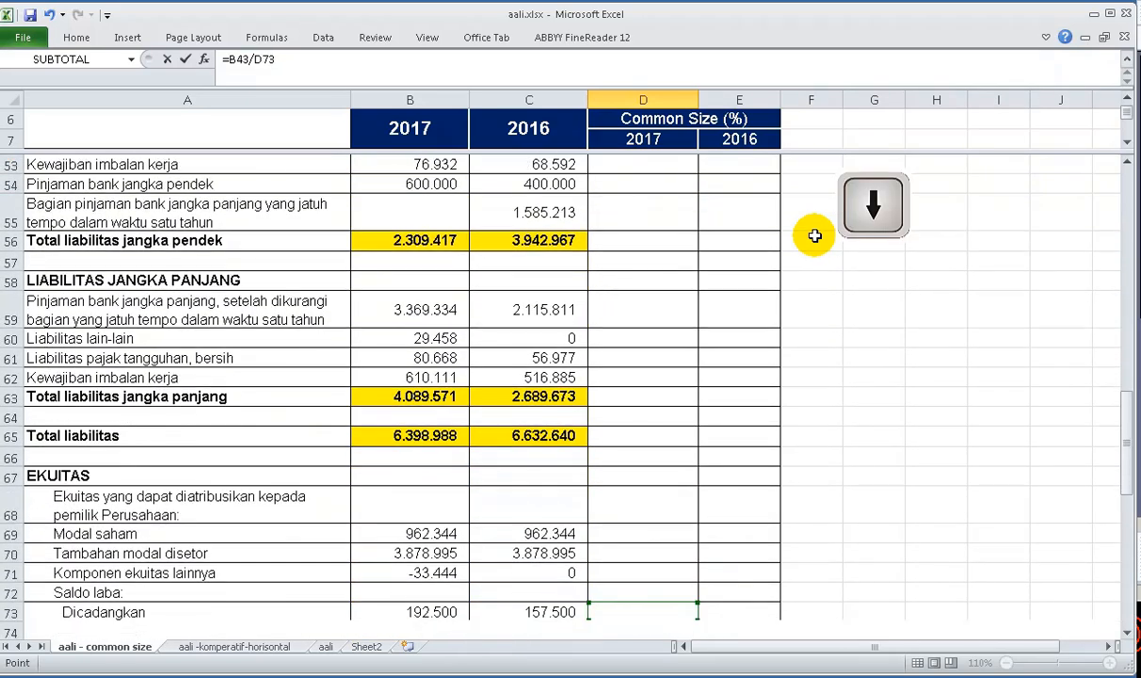
key(Down)
key(Left)
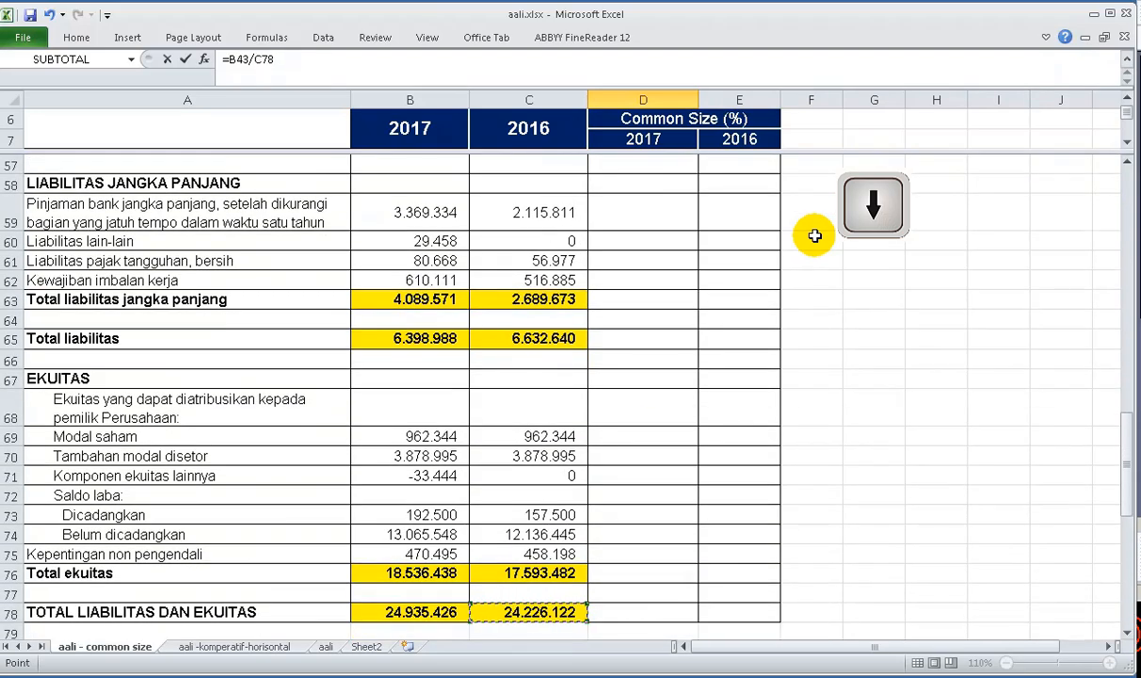
key(Left)
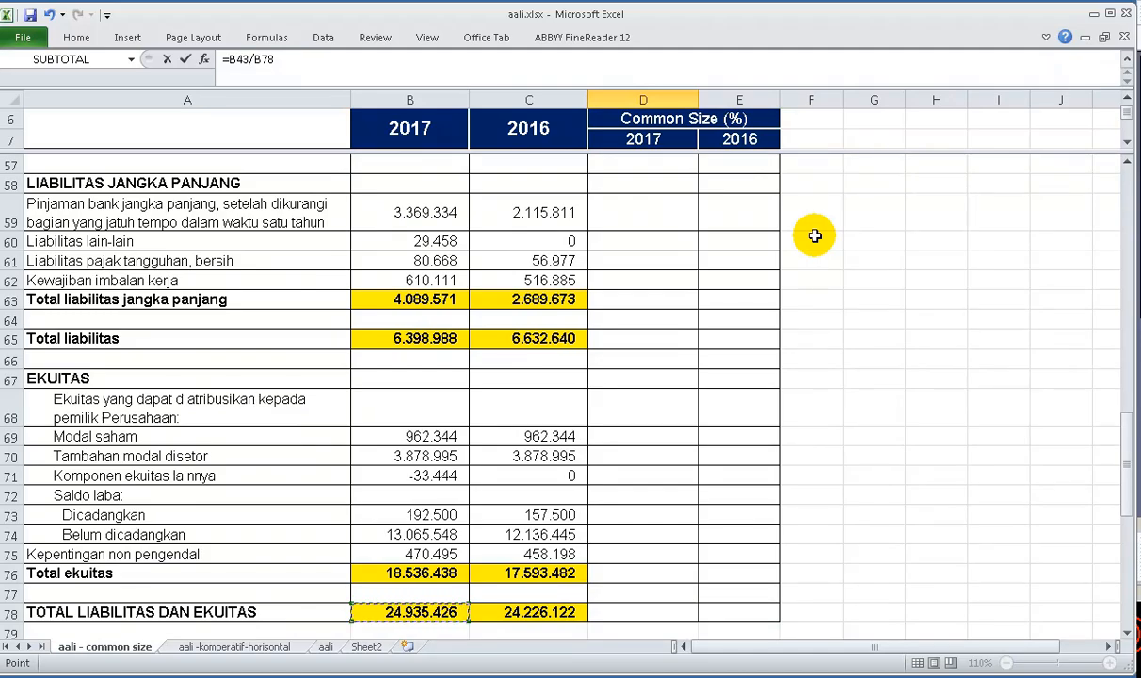
key(F4)
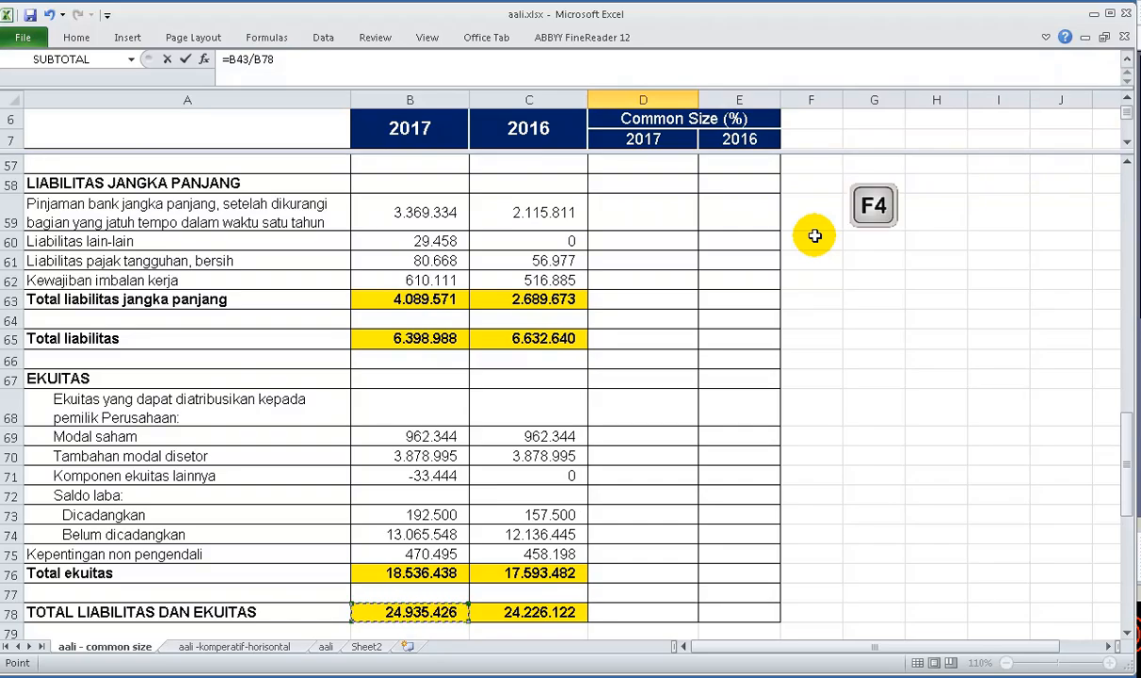
key(F4)
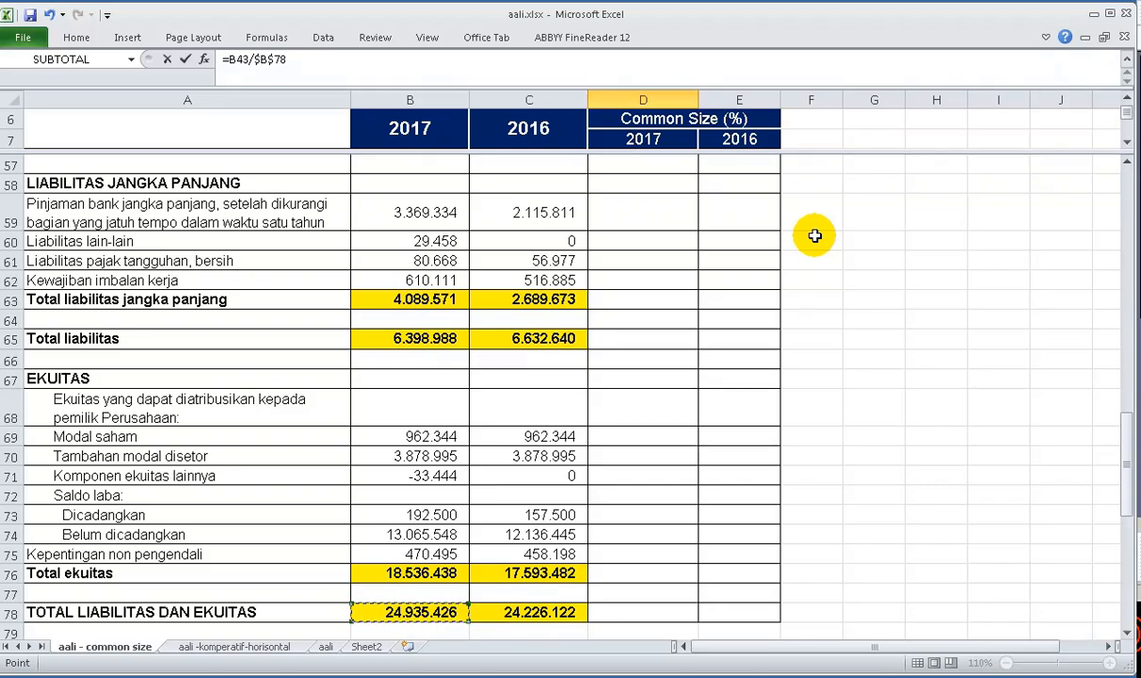
key(Return)
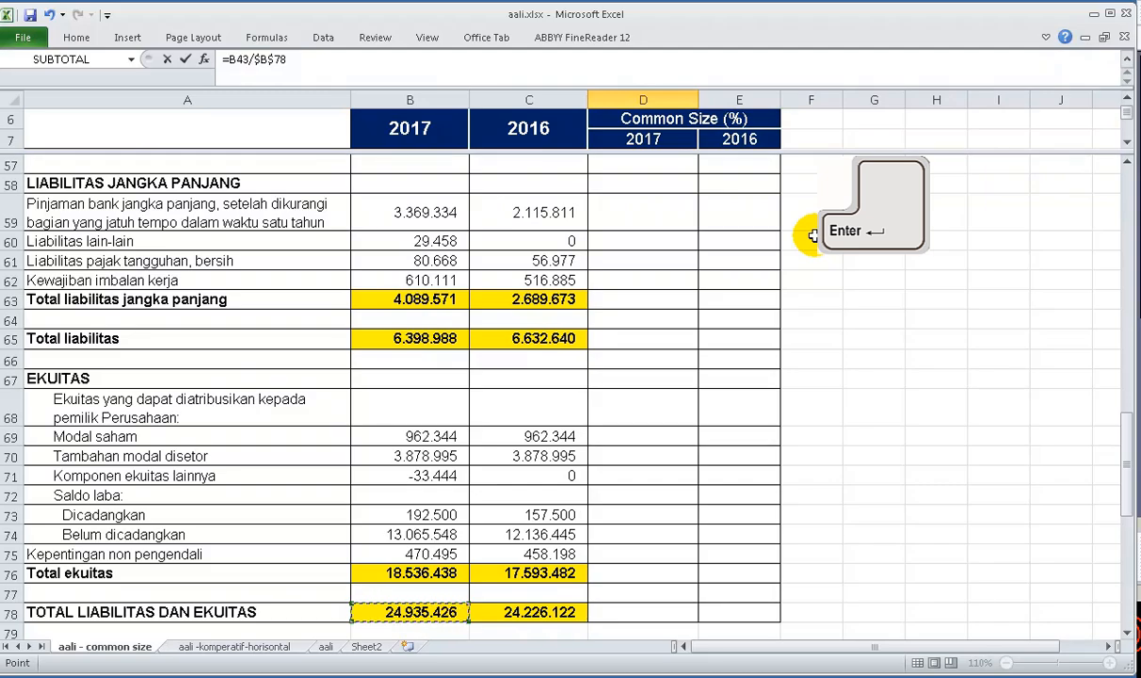
Enter =C43/$C$78 in E43 for the 2016 common-size percentage of Uang muka pelanggan Pihak ketiga
key(Up)
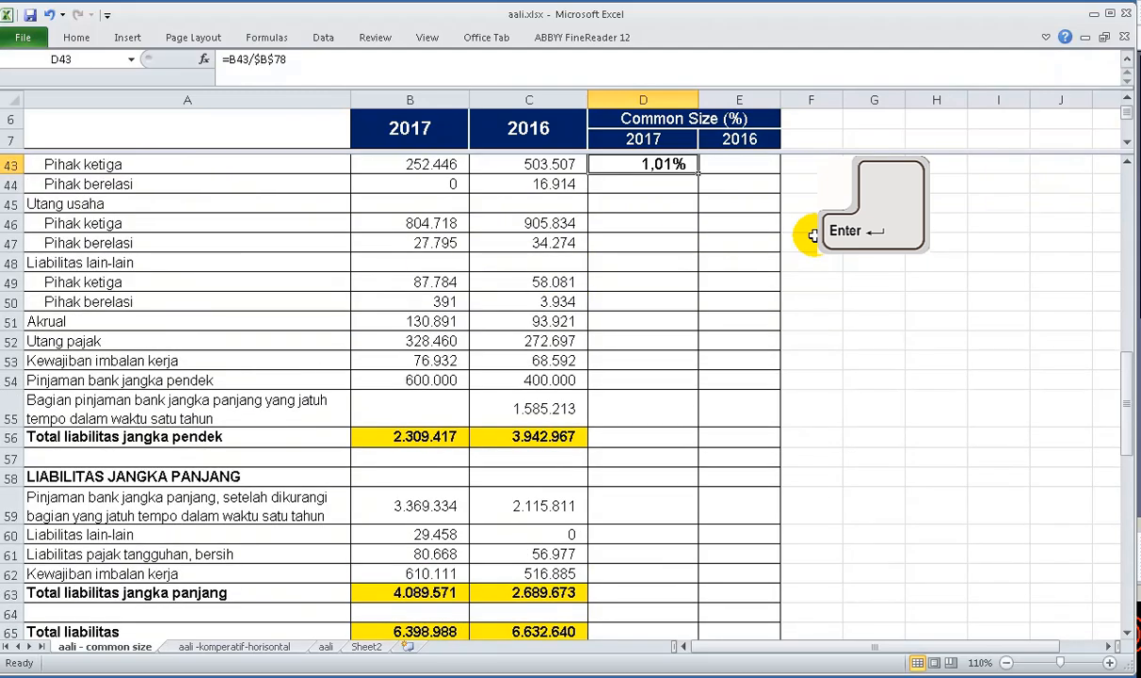
key(Right)
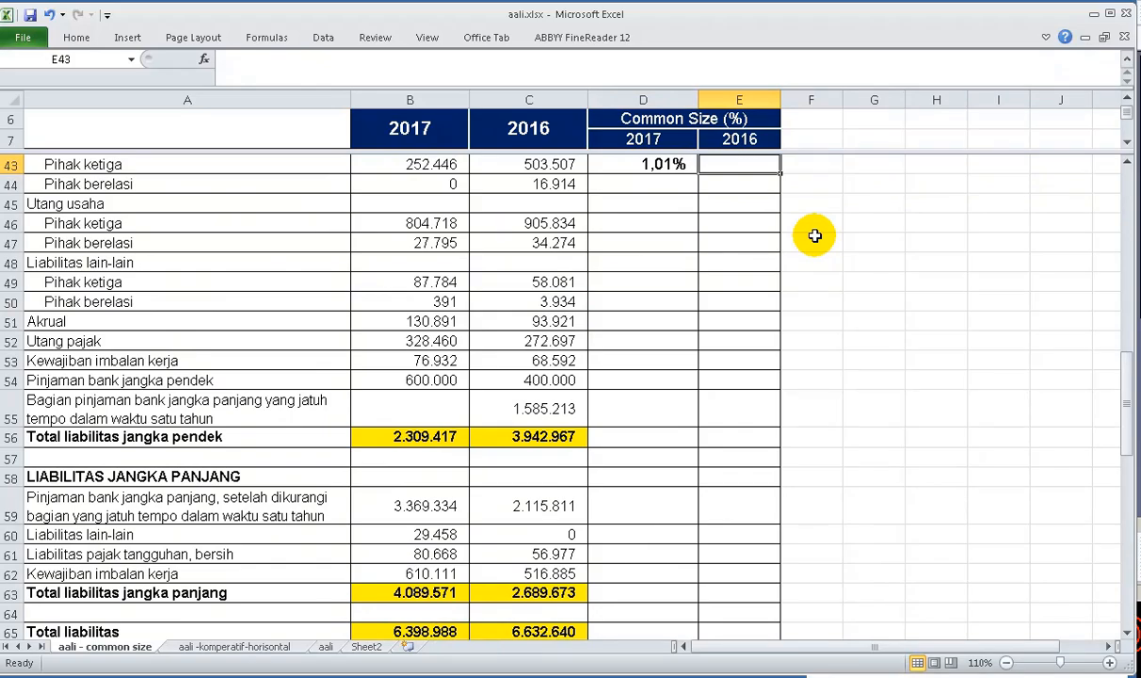
text(=)
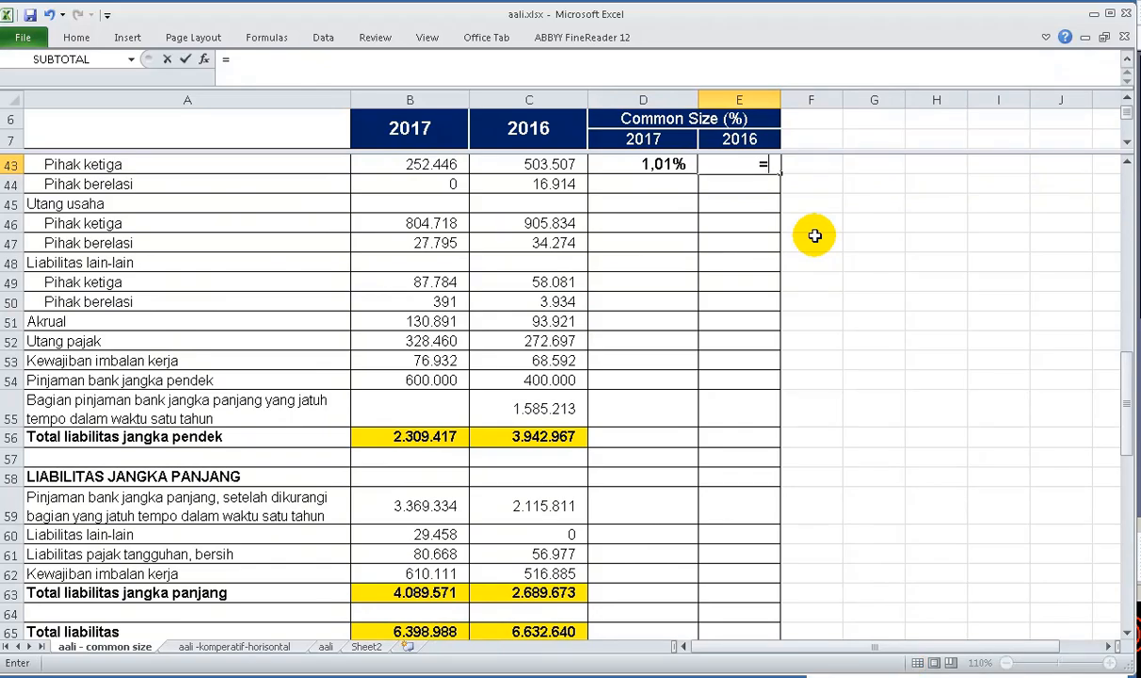
key(Left)
key(Left)
text(/)
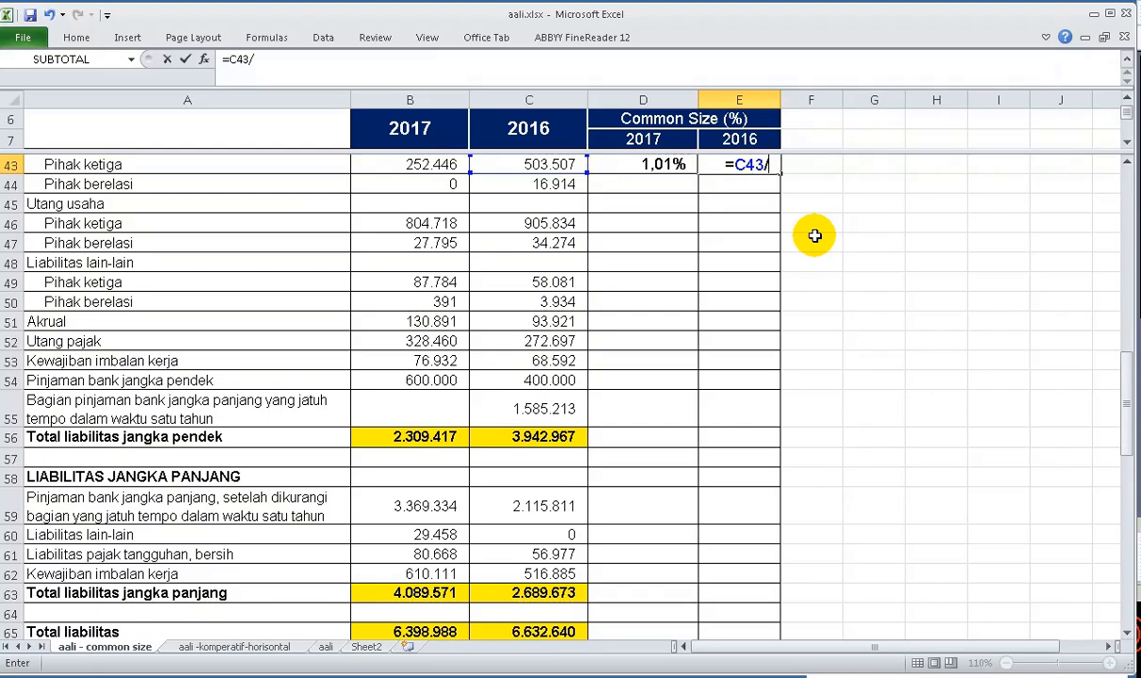
key(Down)
key(Down)
key(Down)
key(Down)
key(Down)
key(Down)
key(Down)
key(Down)
key(Down)
key(Down)
key(Down)
key(Down)
key(Down)
key(Down)
key(Down)
key(Down)
key(Down)
key(Down)
key(Down)
key(Down)
key(Down)
key(Down)
key(Down)
key(Down)
key(Down)
key(Down)
key(Down)
key(Down)
key(Down)
key(Down)
key(Down)
key(Down)
key(Down)
key(Down)
key(Down)
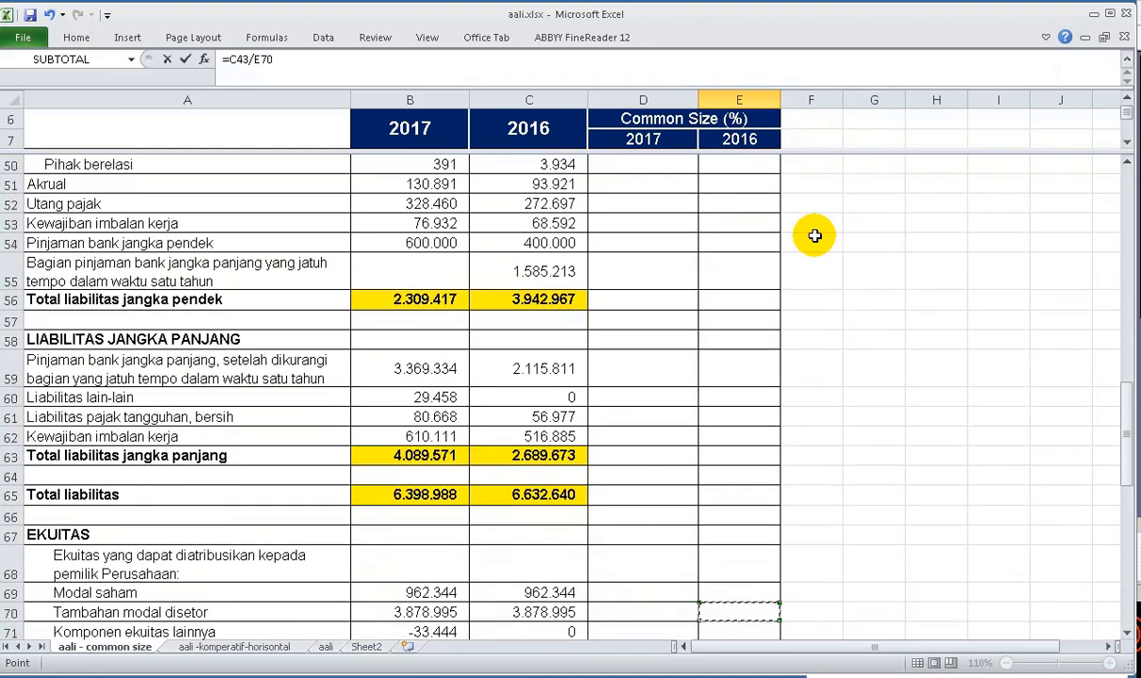
key(Up)
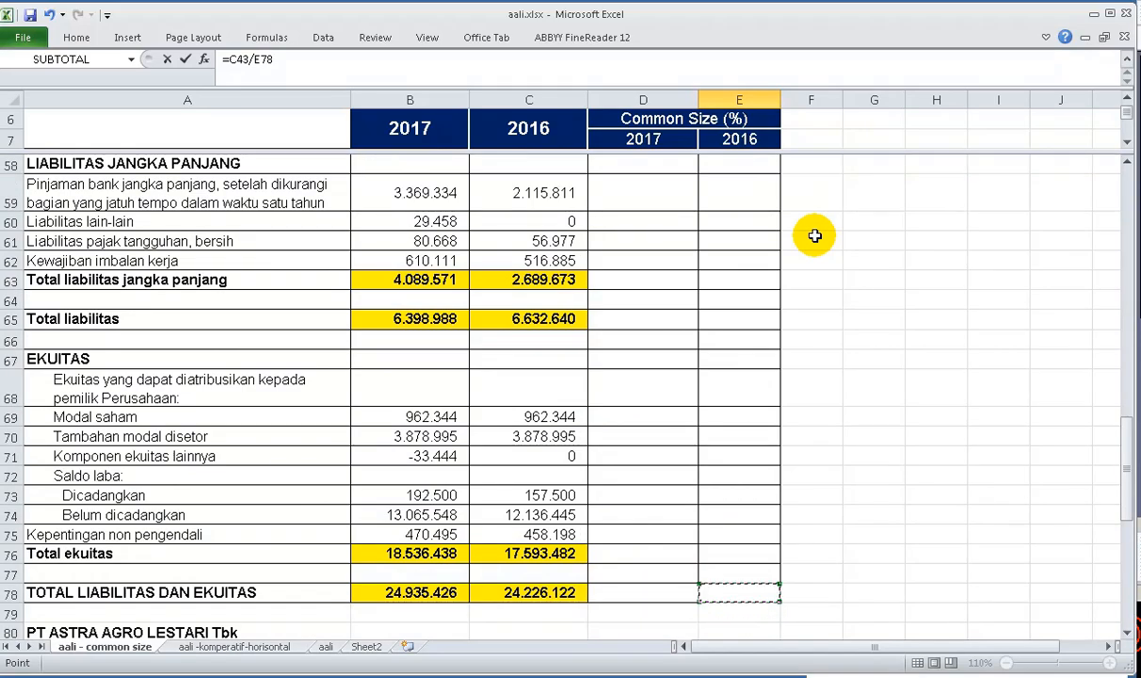
key(Left)
key(Left)
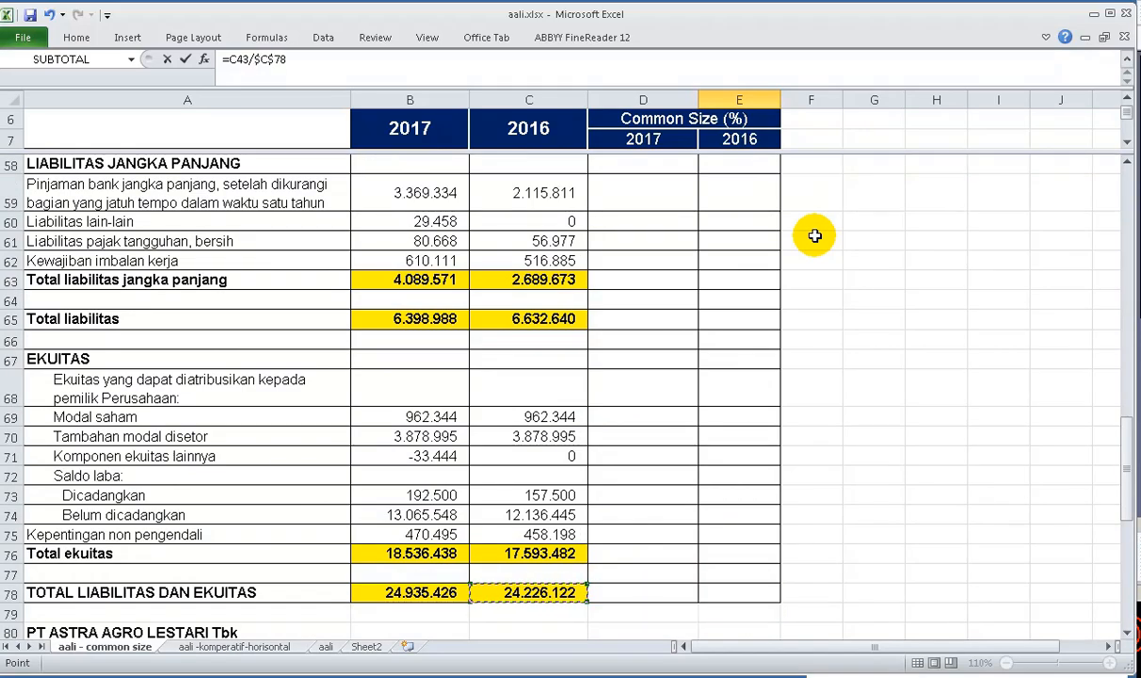
key(Return)
Fill the formulas in D43:E43 down to the TOTAL LIABILITAS DAN EKUITAS row (row 78)
key(Up)
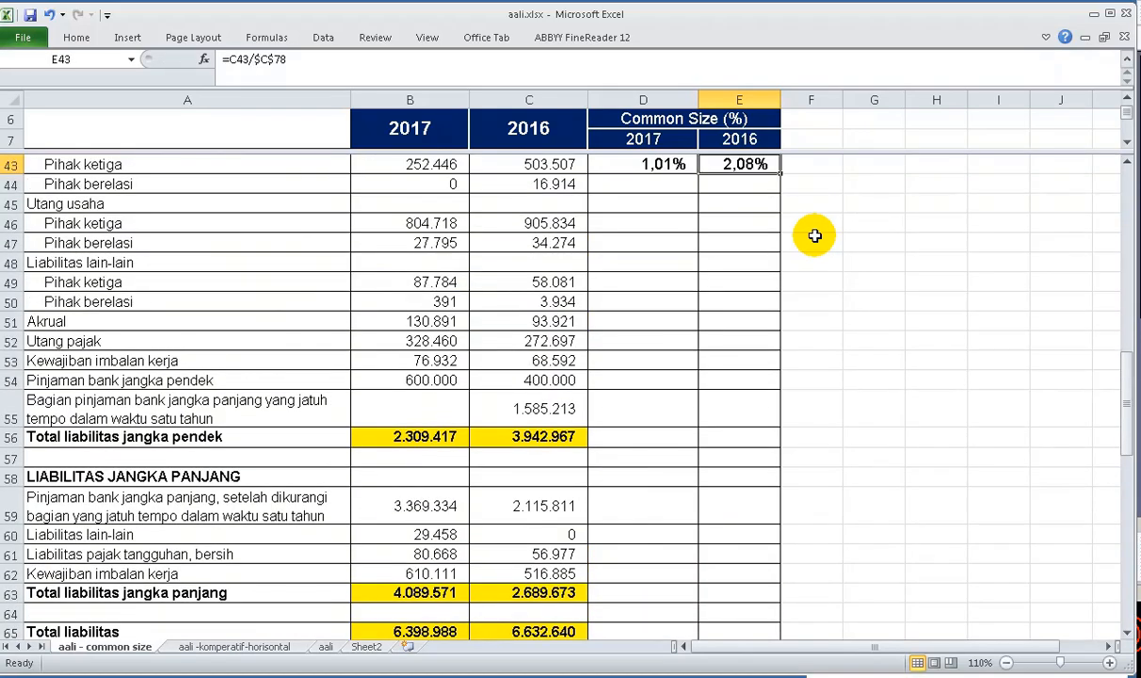
key(Left)
key(shift+Right)
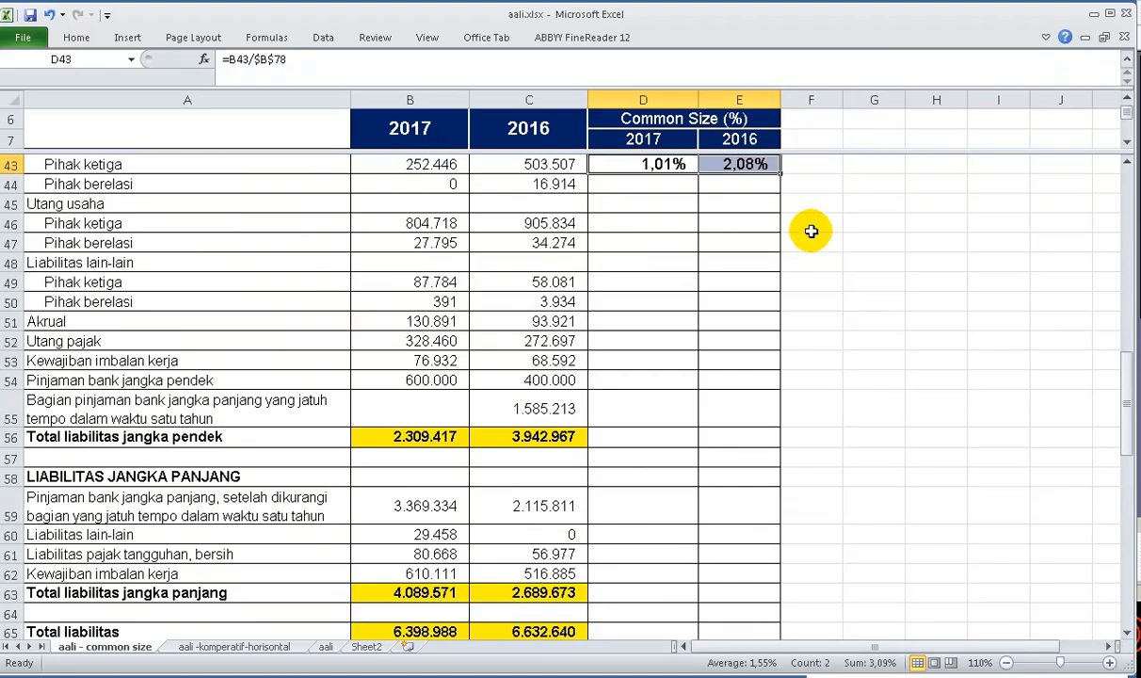
drag(780, 176, 711, 535)
Clear the common-size cells of the blank row below Total ekuitas (D77:E77) and the Saldo laba row (D72:E72)
drag(636, 509, 701, 514)
key(Delete)
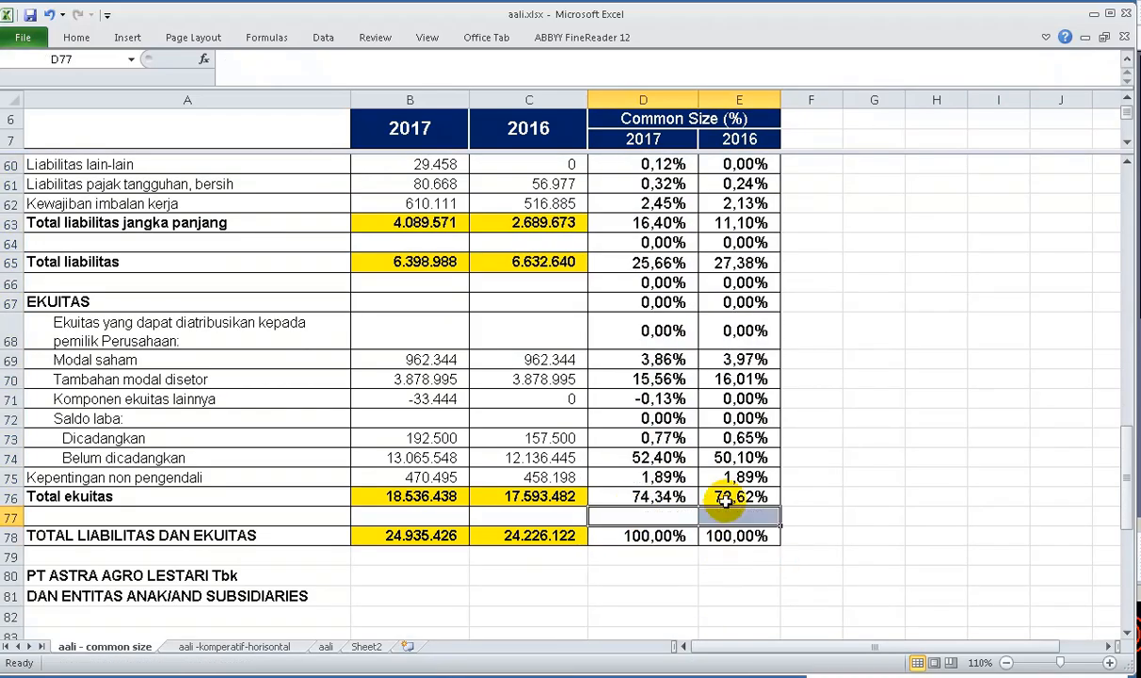
drag(669, 418, 713, 418)
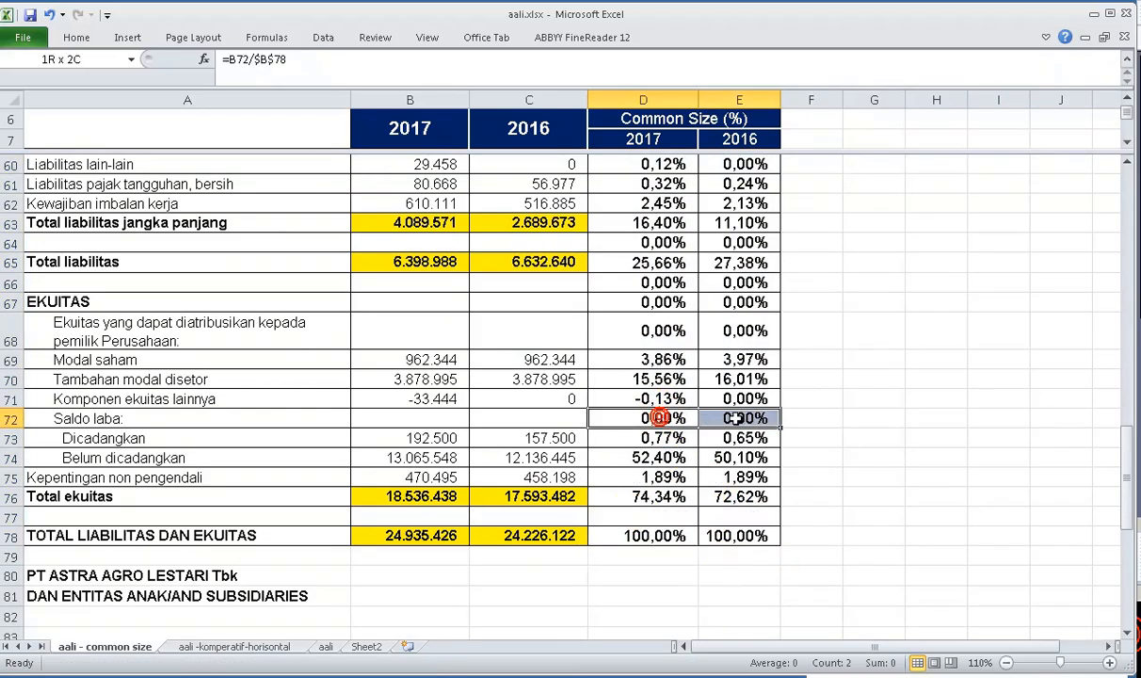
key(Delete)
Clear the common-size cells D66:E68 from the blank row through the EKUITAS headings, and select D64
drag(617, 282, 711, 325)
key(Delete)
key(Up)
key(Up)
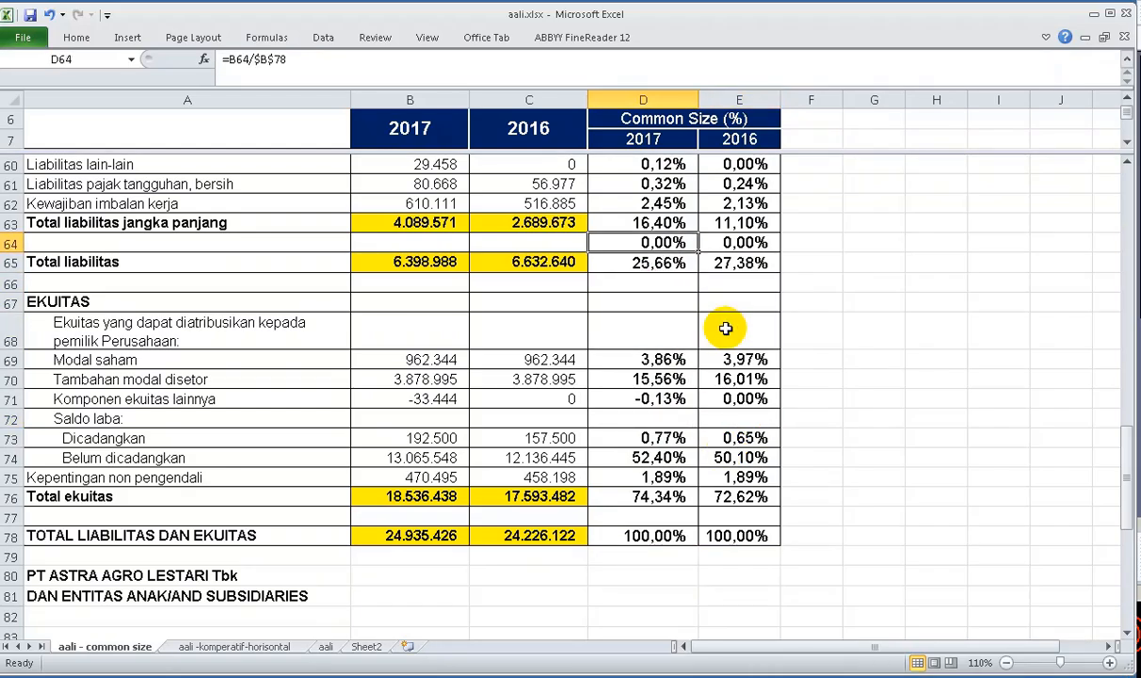
Clear the common-size cells of the blank row above Total liabilitas (D64:E64)
key(Up)
key(Up)
key(Up)
key(Up)
key(Up)
key(Up)
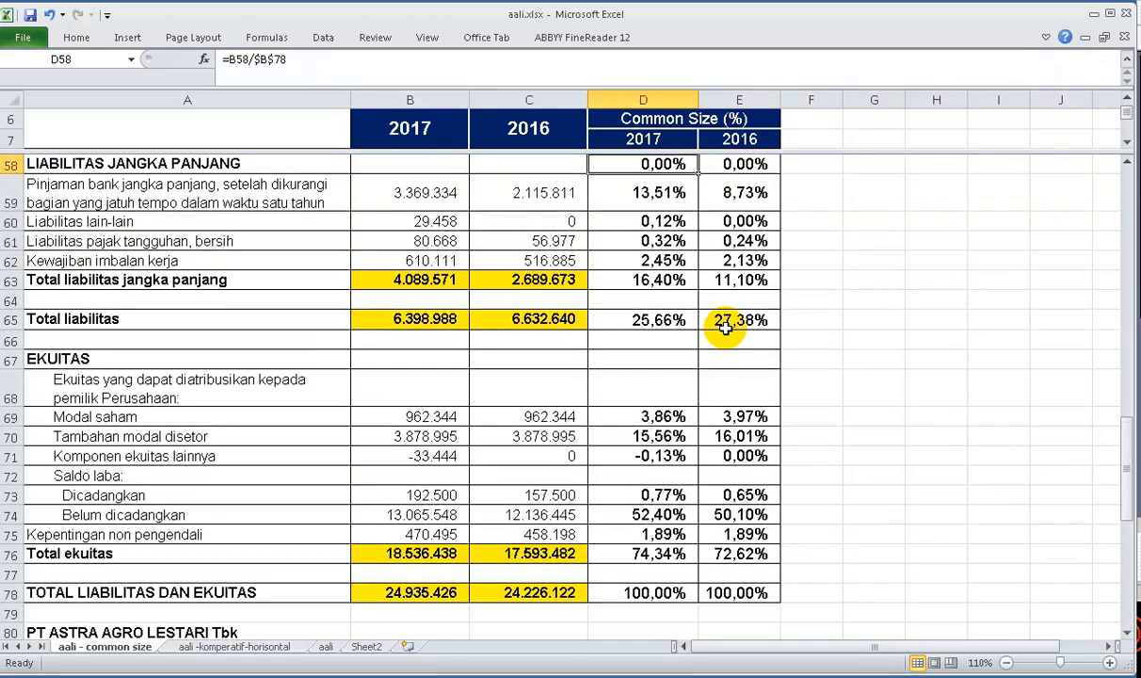
Clear the common-size cells D57:E58 of the blank row and the LIABILITAS JANGKA PANJANG heading
key(shift+Up)
key(shift+Right)
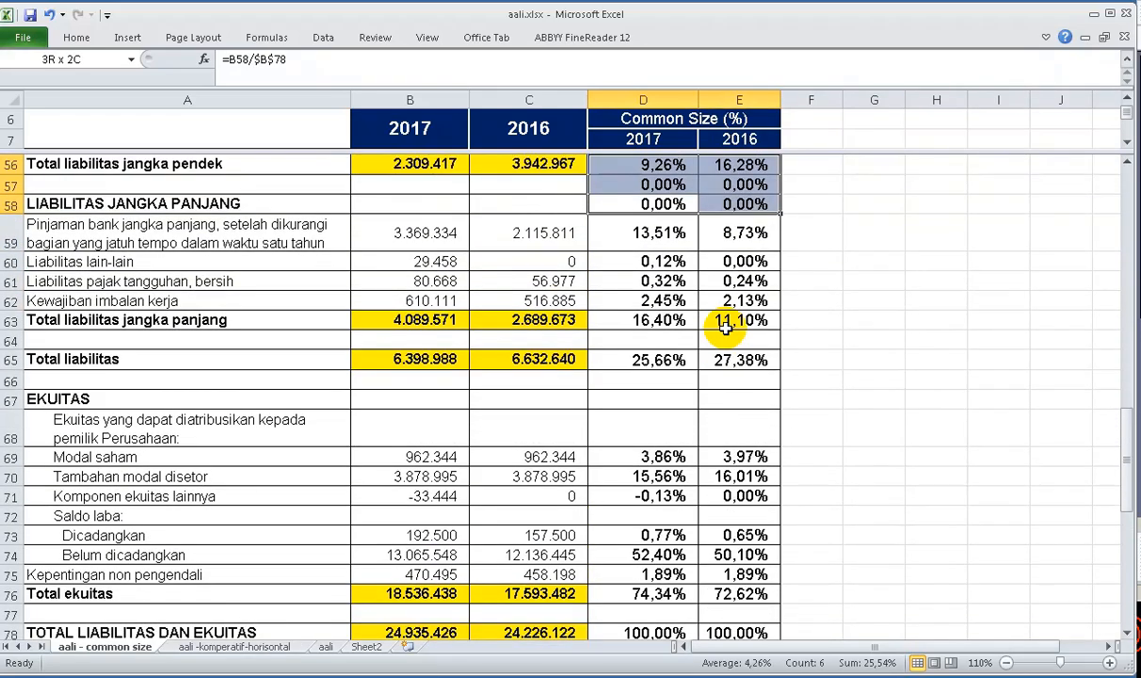
key(Up)
key(Up)
key(Up)
key(Up)
key(Up)
key(Up)
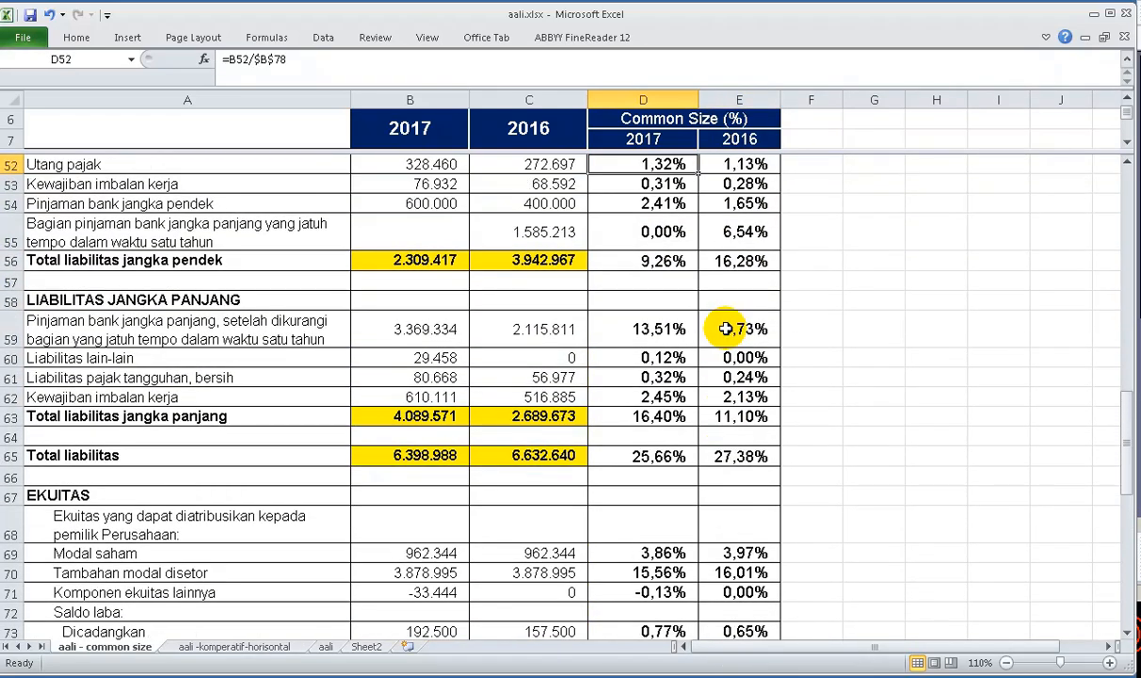
Clear the common-size cells of the Liabilitas lain-lain heading in the current liabilities (D48:E48)
key(Up)
key(Up)
key(Up)
key(Up)
key(Up)
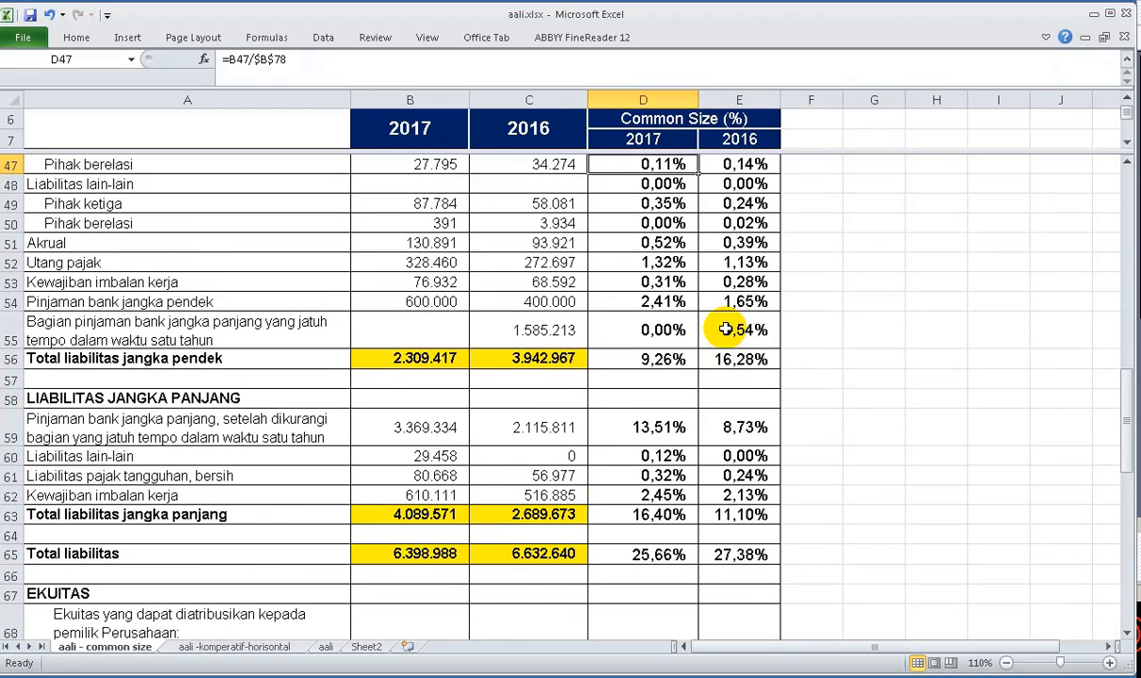
key(Down)
key(shift+Right)
key(Delete)
Clear the common-size cells of the Utang usaha heading (D45:E45)
key(Up)
key(Up)
key(Up)
key(Up)
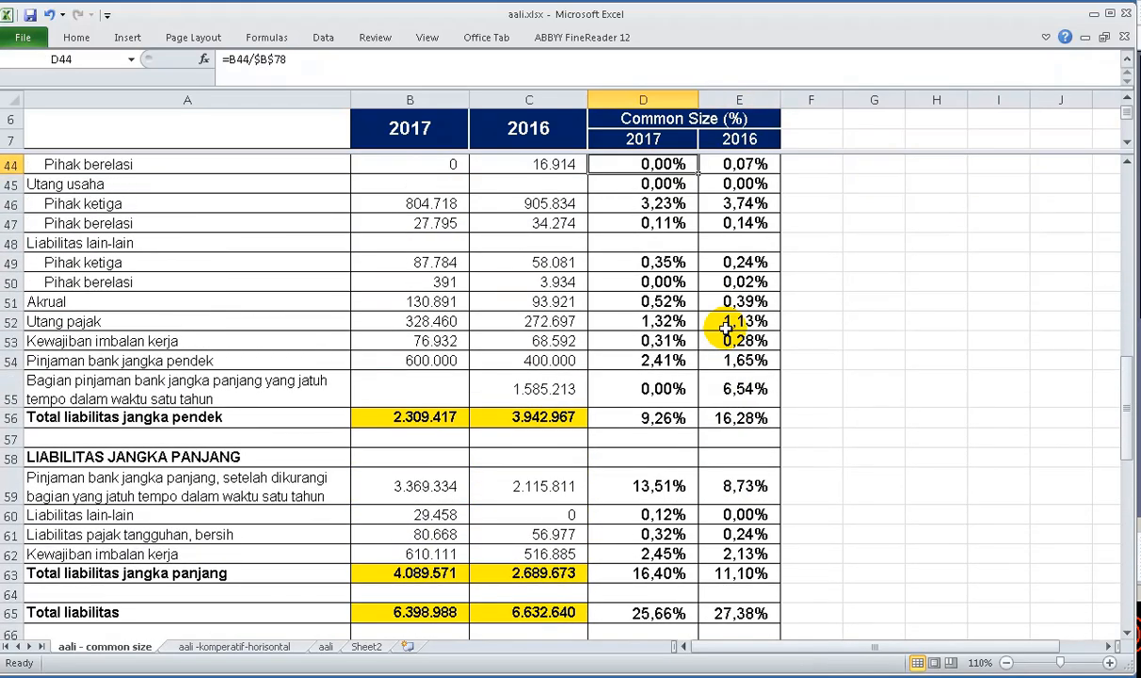
key(Down)
key(shift+Right)
key(Delete)
key(Up)
key(Up)
key(Up)
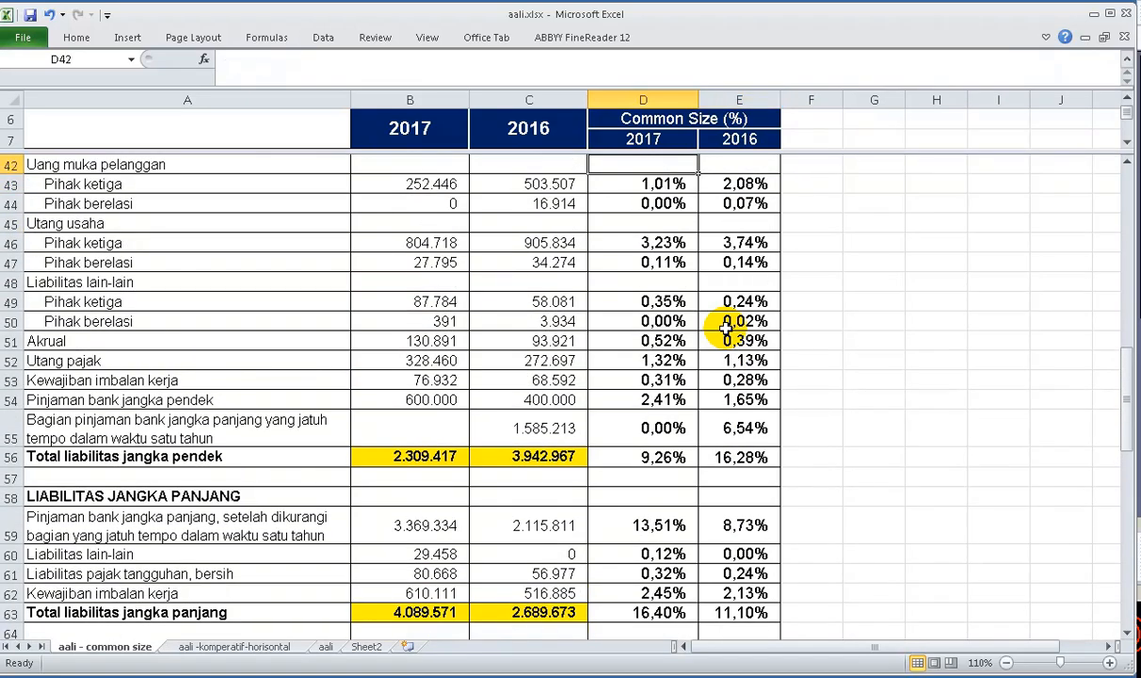
Check the current-liability common-size cells from Uang muka pelanggan down to Total liabilitas jangka pendek (D56)
key(Down)
key(Down)
key(Down)
key(Down)
key(Down)
key(Down)
key(Down)
key(Down)
key(Down)
key(Down)
key(Down)
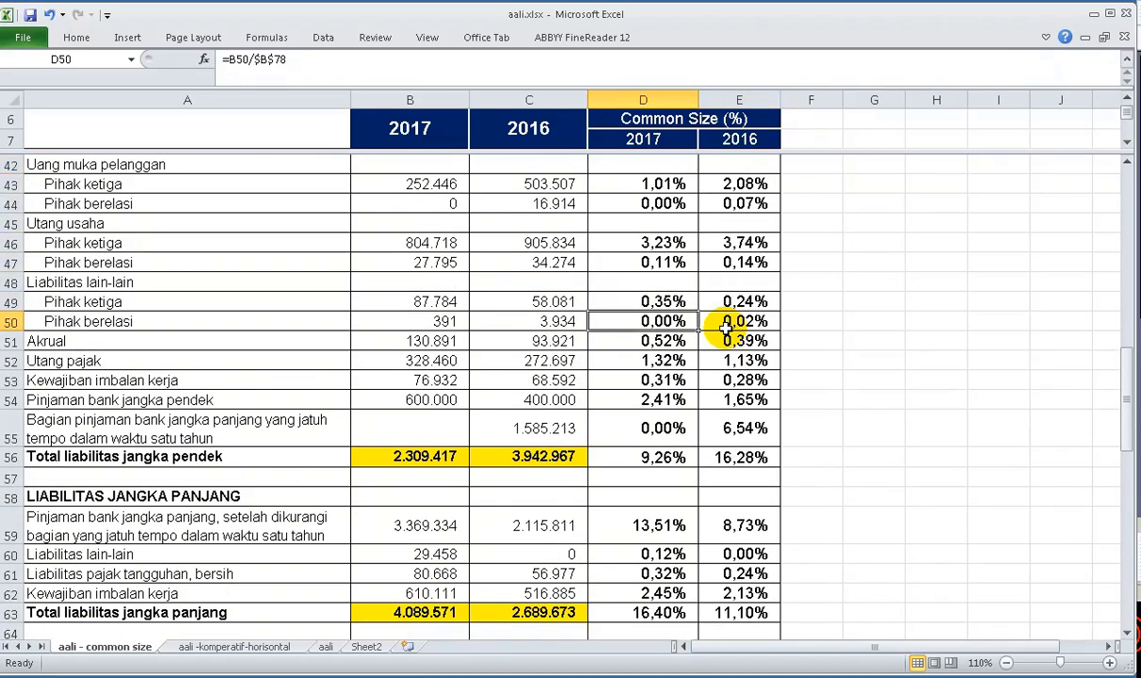
key(Down)
key(Down)
key(Down)
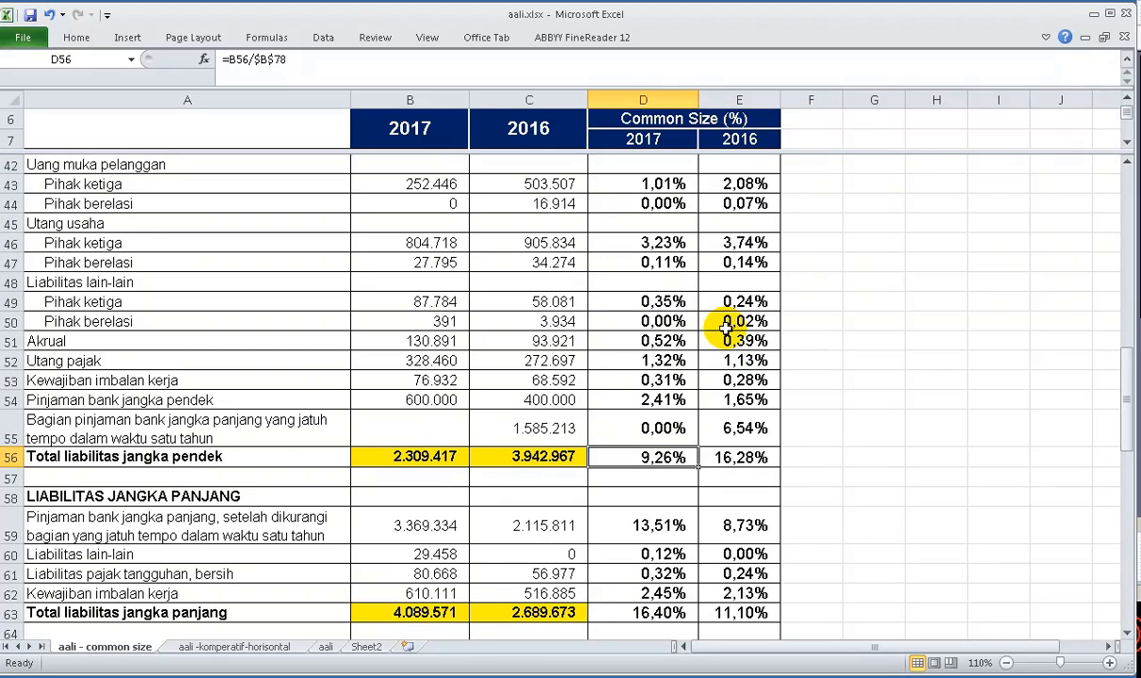
Examine the 2016 funding structure: the common-size percentages of Total liabilitas jangka pendek, Total liabilitas jangka panjang and Total ekuitas
click(1127, 632)
click(1127, 632)
click(1127, 632)
click(1127, 632)
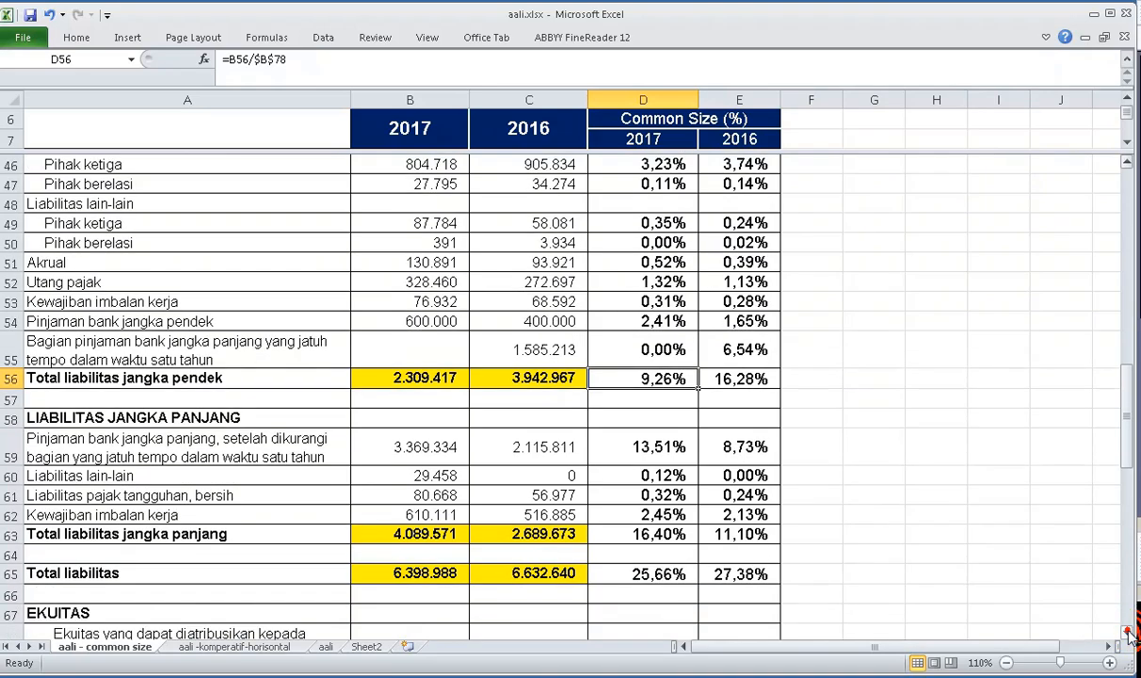
click(1127, 632)
click(1127, 632)
click(1128, 632)
click(1127, 632)
click(1127, 632)
click(1127, 632)
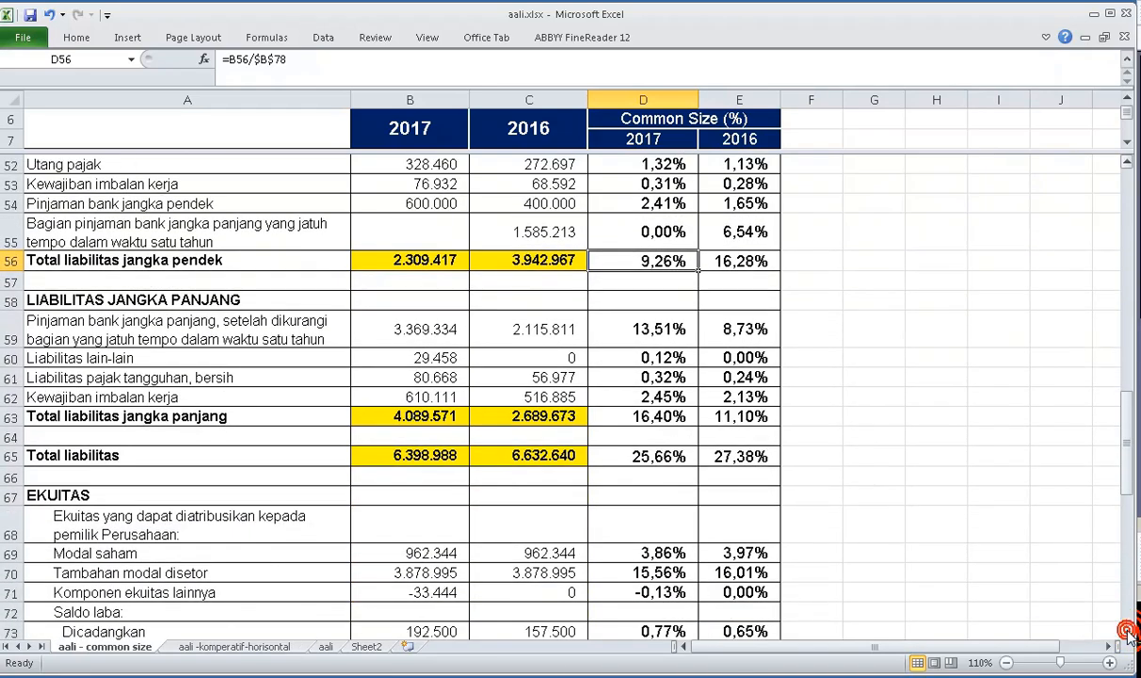
click(1127, 632)
click(1127, 632)
click(1128, 632)
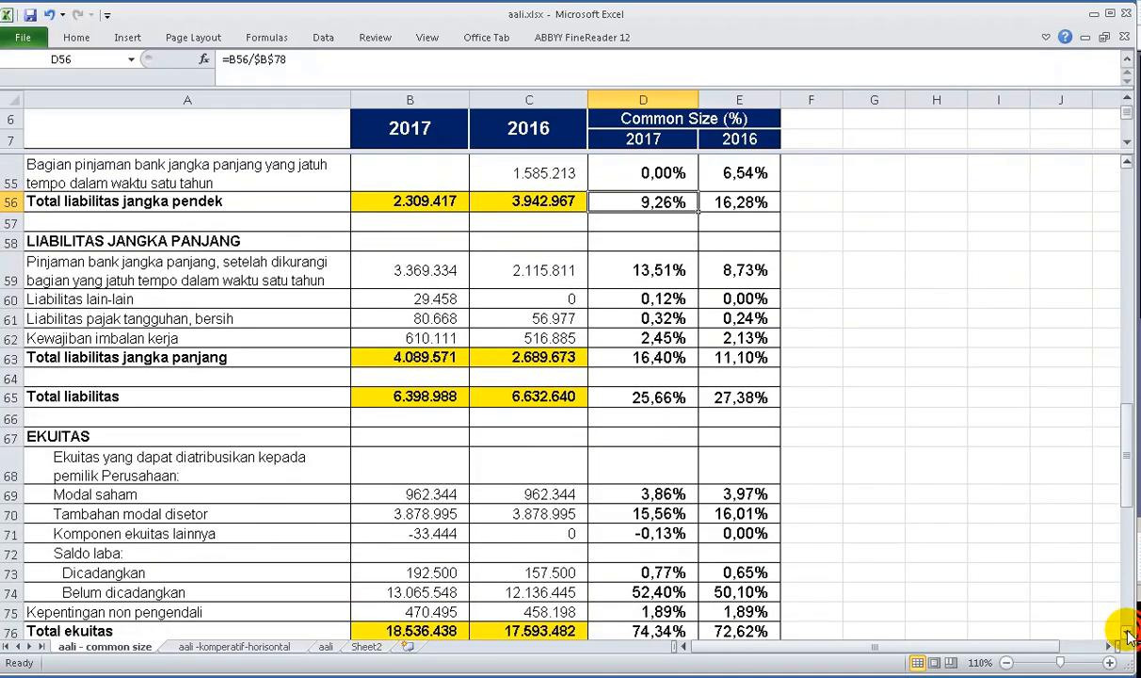
click(1127, 632)
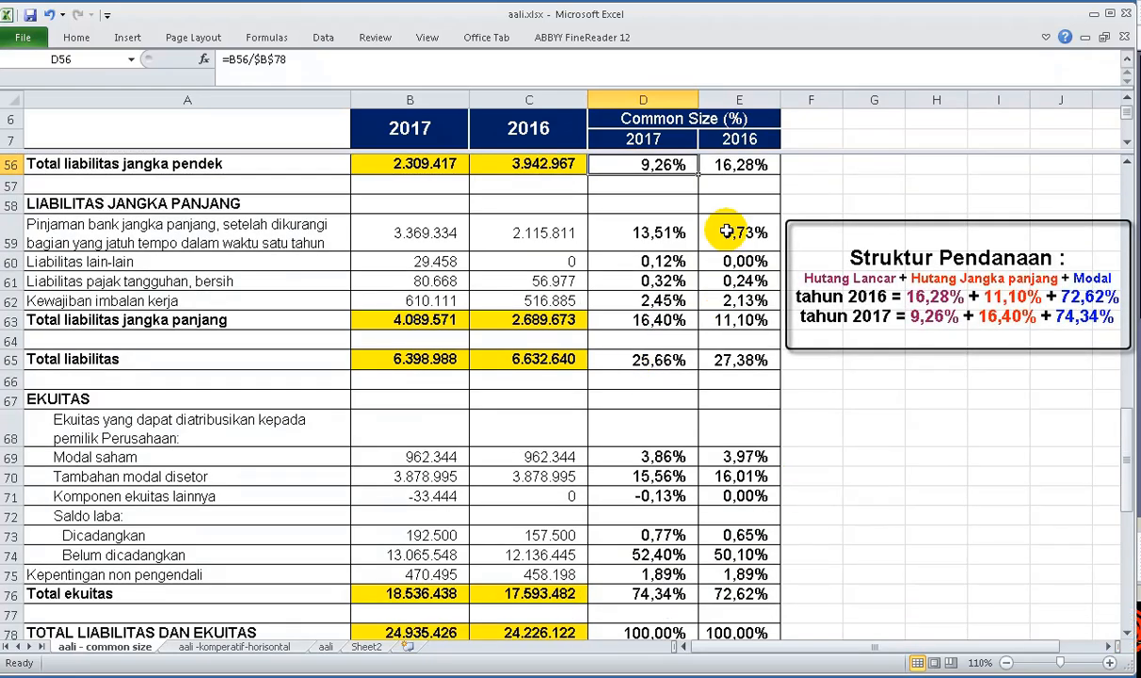
click(740, 165)
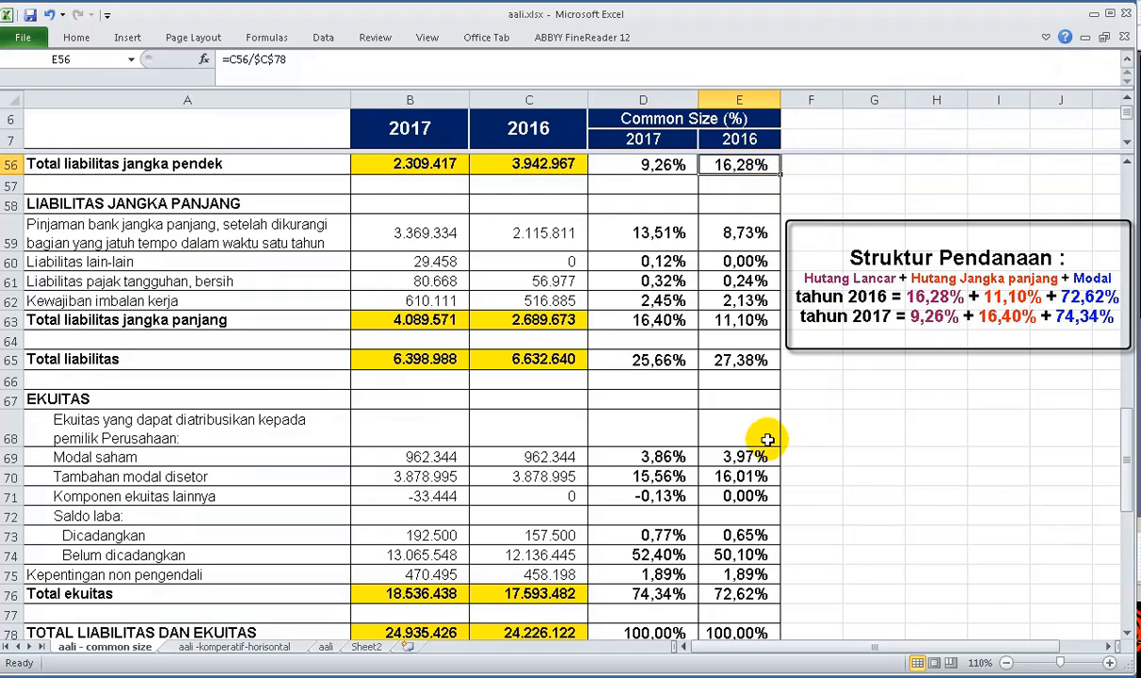
click(757, 321)
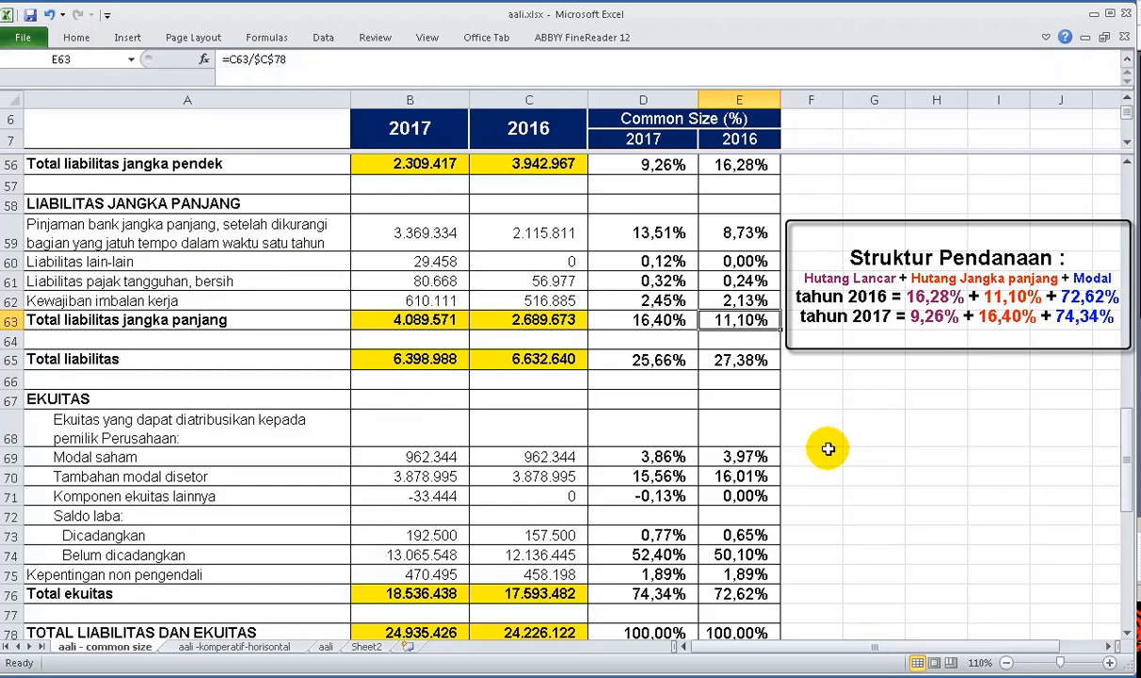
click(764, 597)
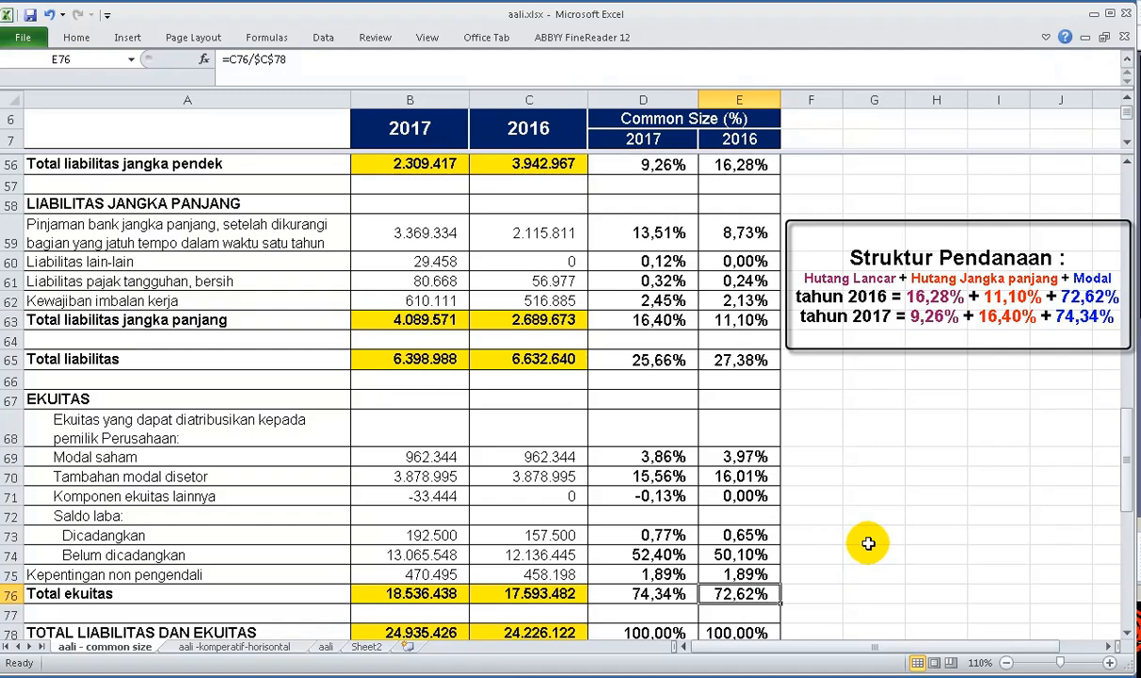
Compare the 2017 common-size percentages of total short-term liabilities, long-term liabilities and equity with those of 2016
click(667, 168)
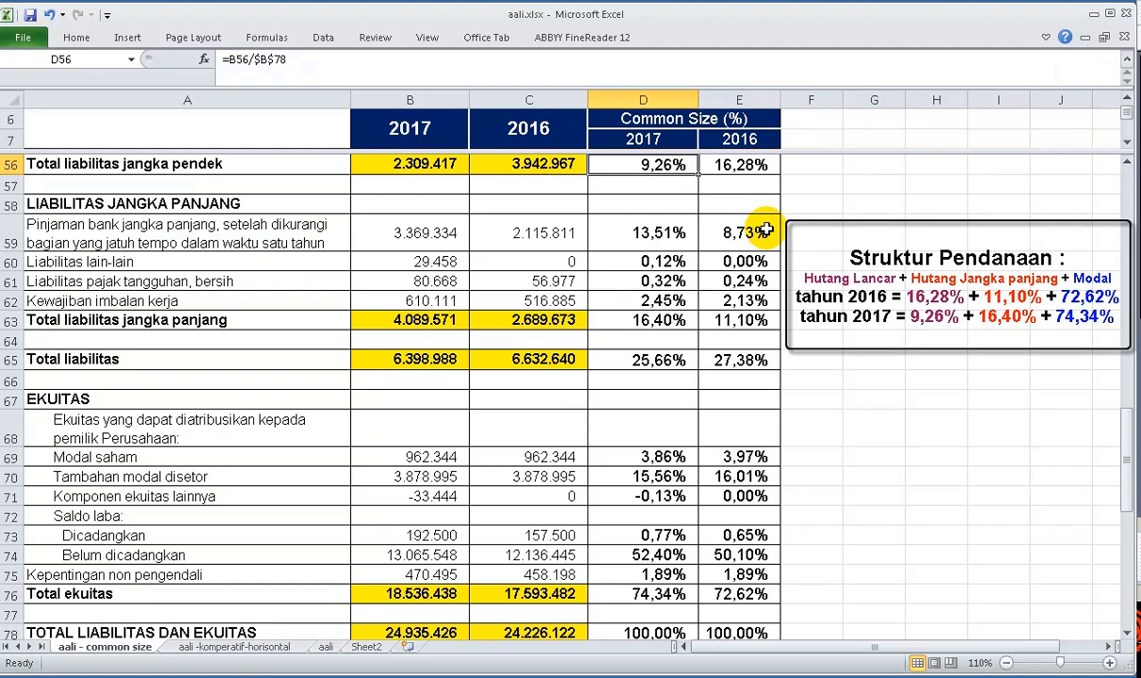
click(664, 166)
click(741, 164)
click(680, 165)
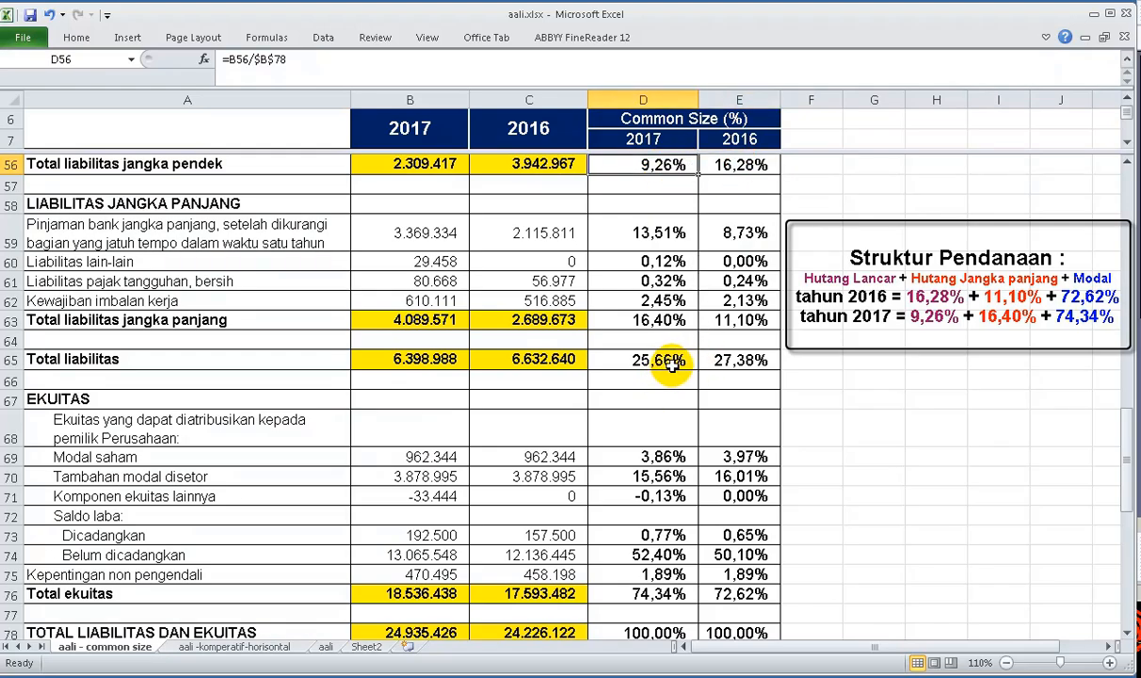
click(664, 322)
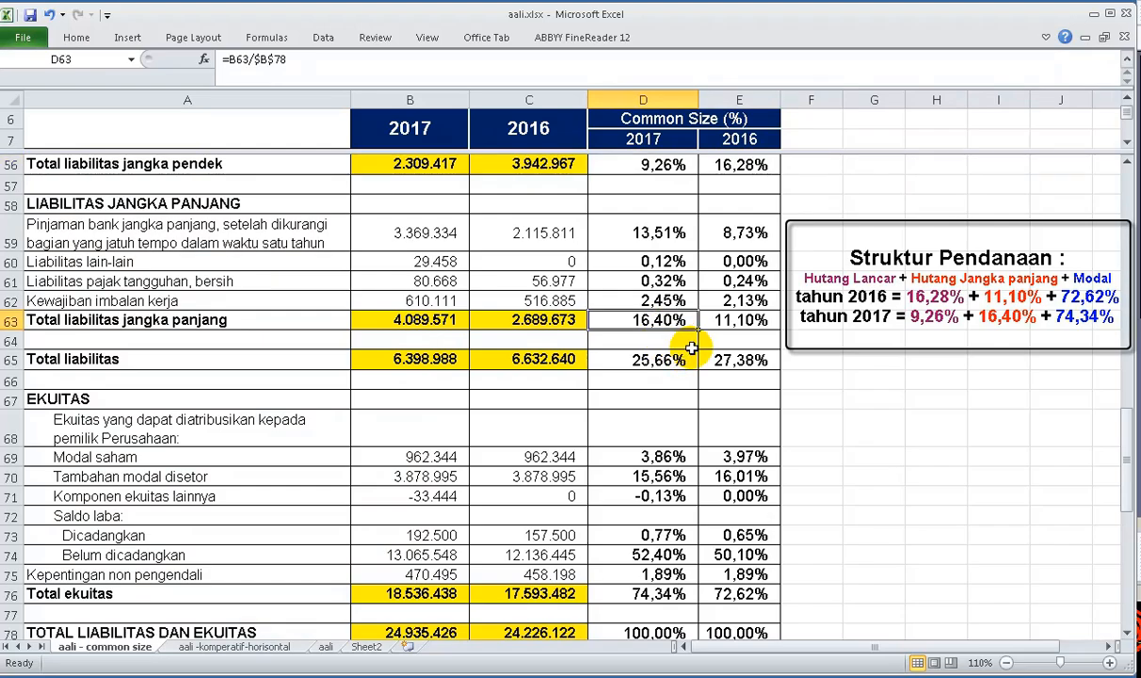
click(708, 321)
click(648, 321)
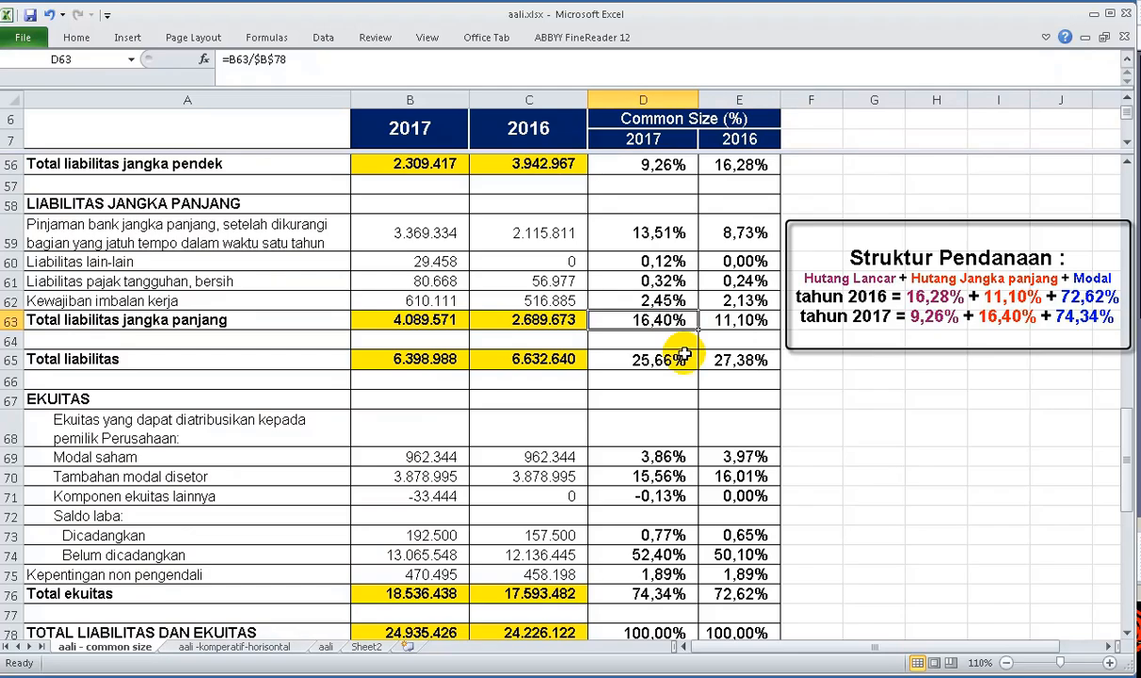
click(735, 593)
click(685, 594)
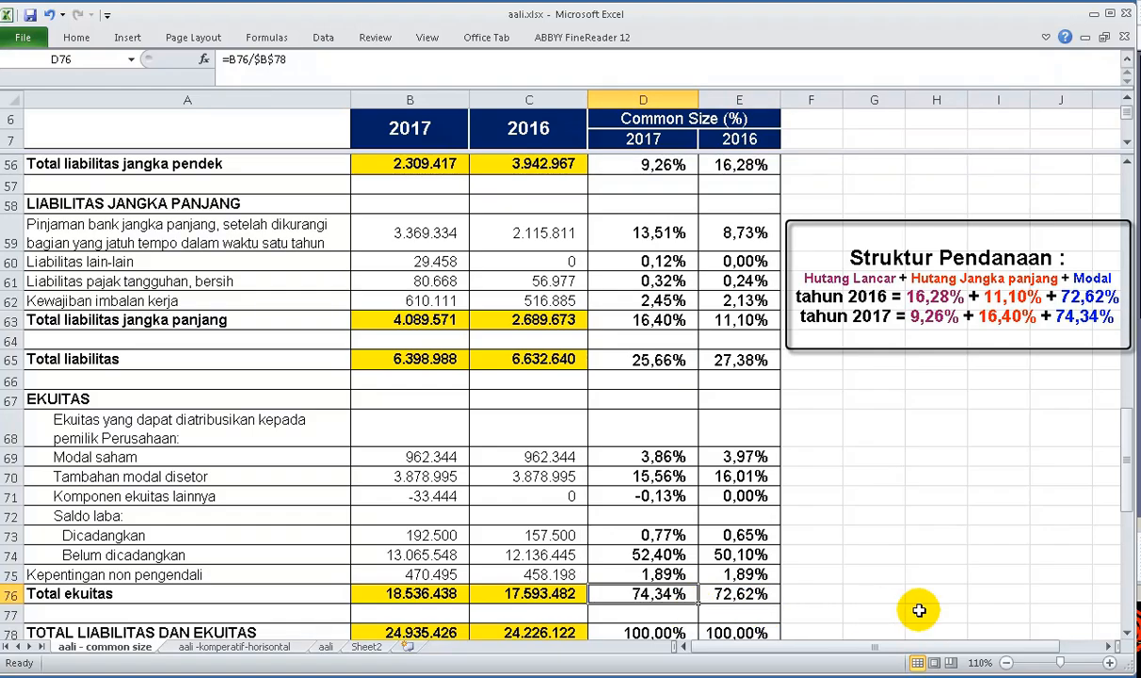
In the income statement, enter =B89/$B$89 in D89 for the 2017 common-size percentage of Pendapatan bersih
click(1129, 632)
click(1128, 632)
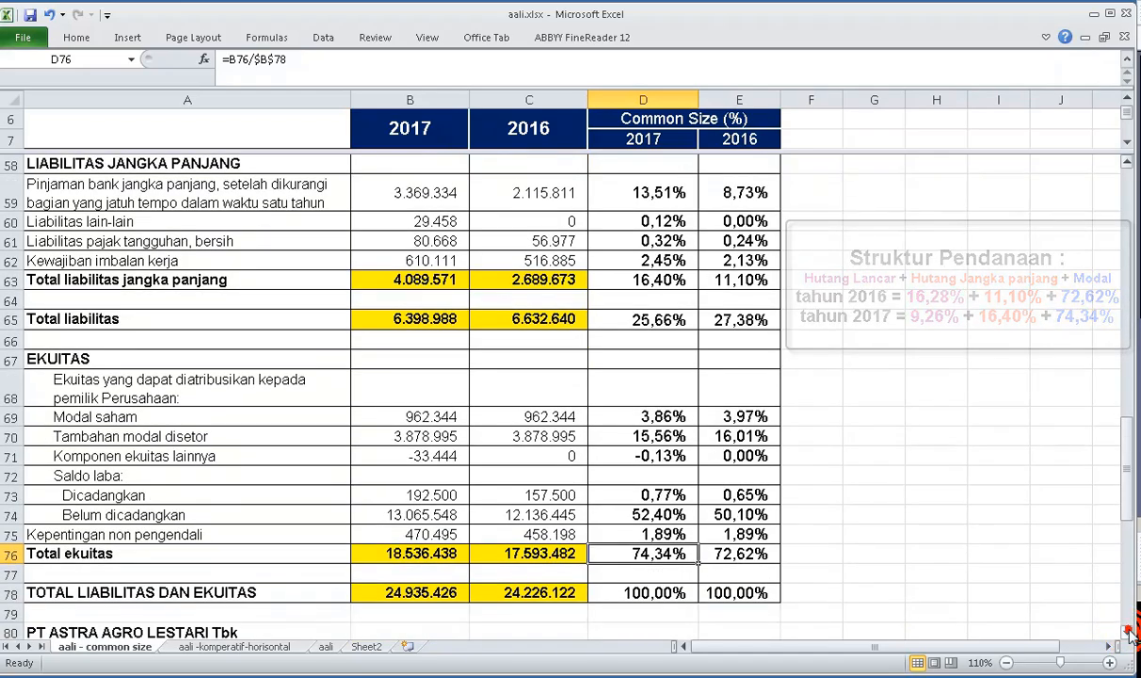
click(1128, 633)
click(1128, 633)
click(1129, 633)
click(1129, 633)
click(1129, 633)
click(1129, 633)
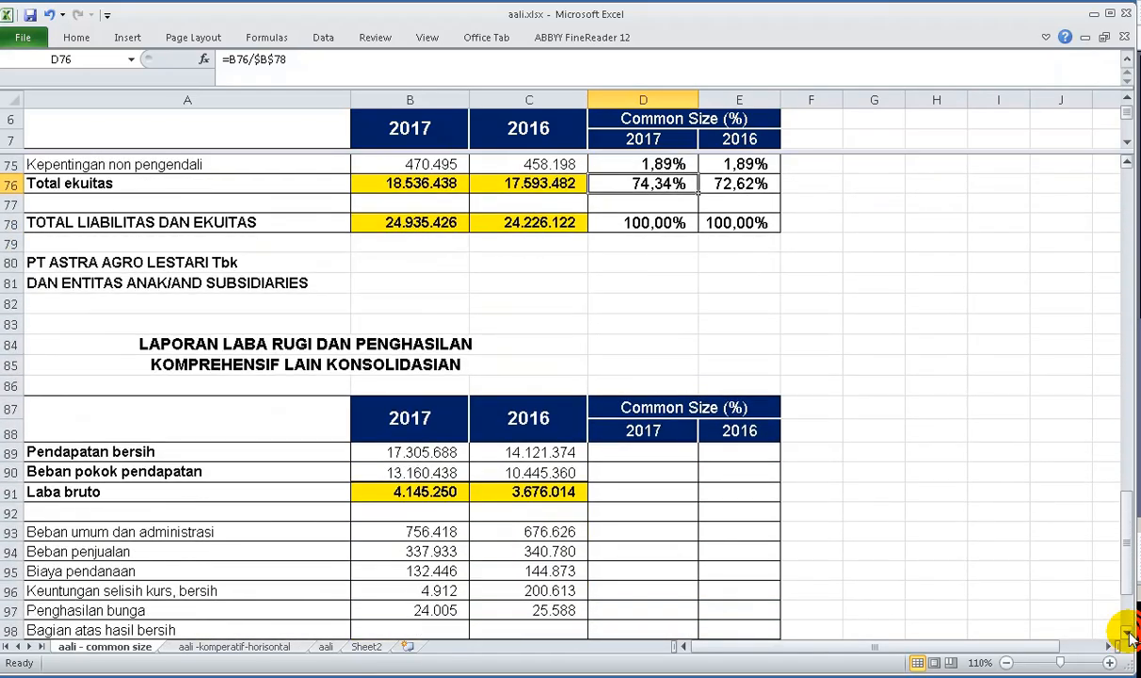
click(1128, 633)
click(1128, 633)
click(1128, 633)
click(1128, 633)
click(1128, 633)
click(1128, 632)
click(1128, 633)
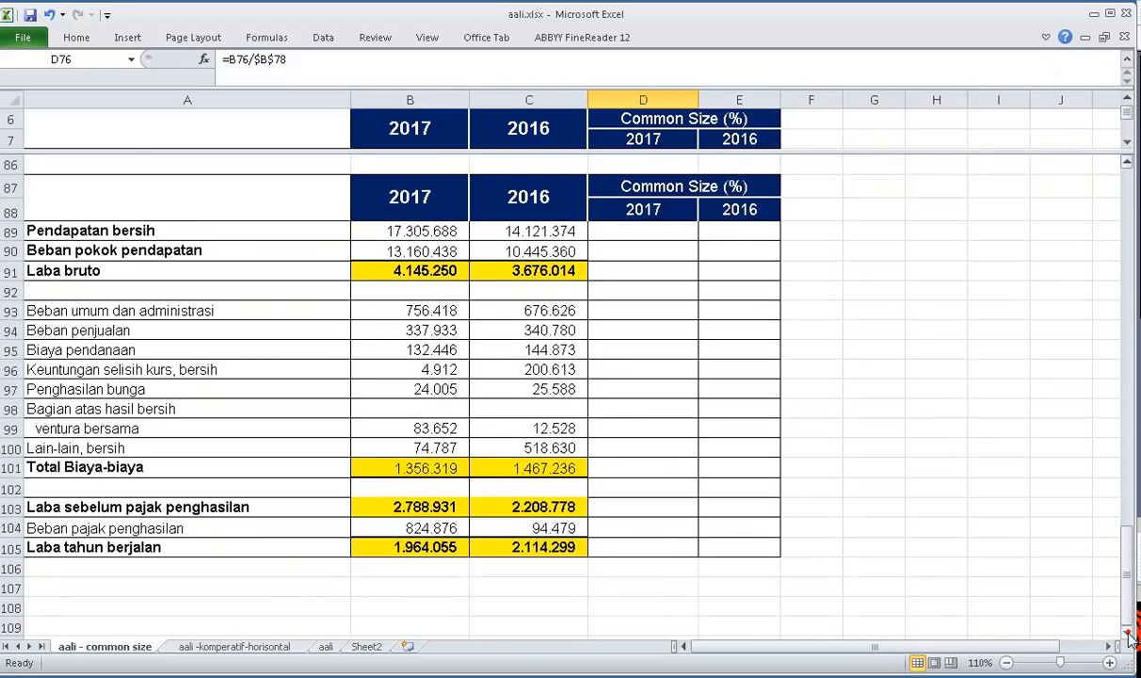
click(1128, 633)
click(1129, 633)
click(1128, 633)
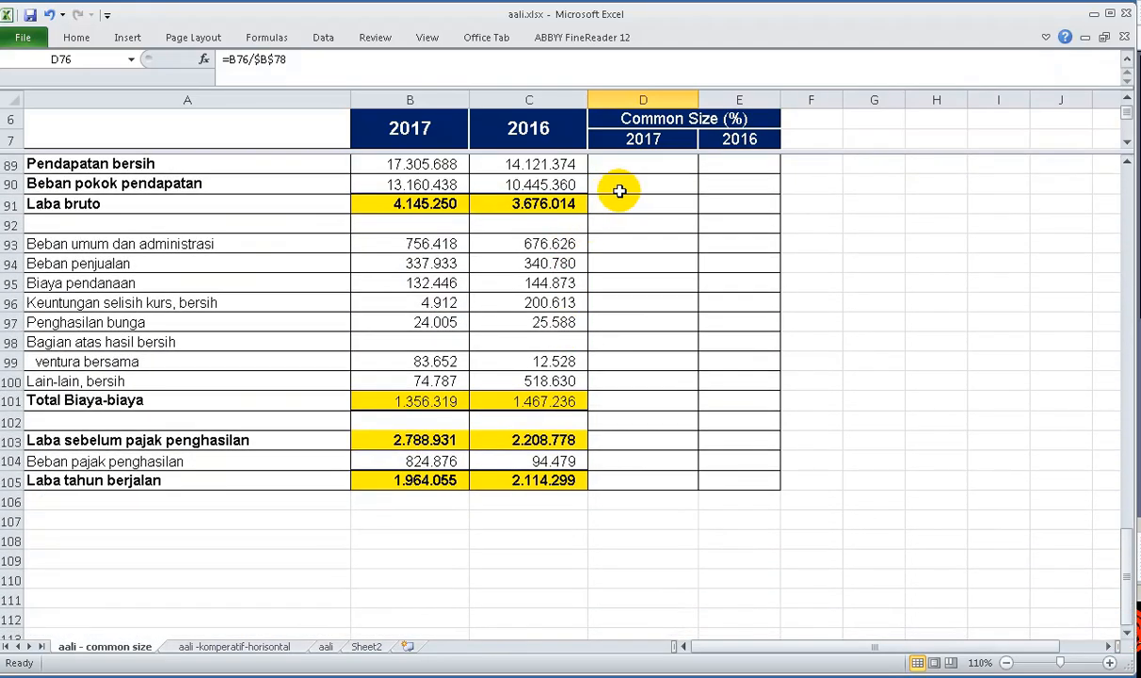
click(663, 167)
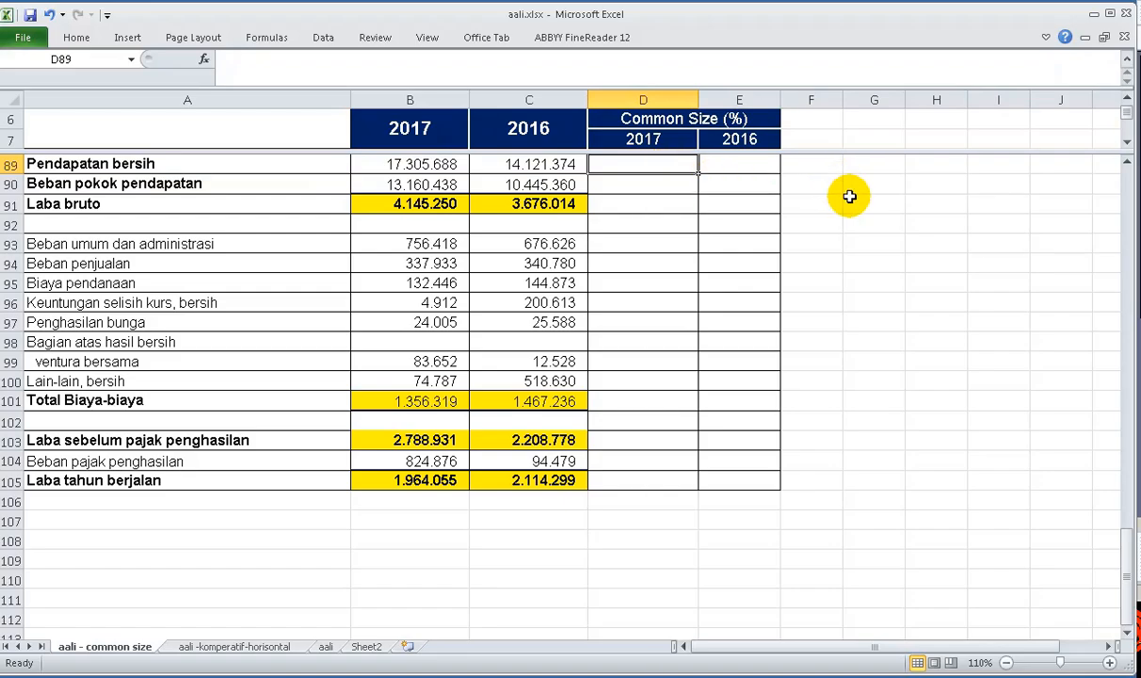
text(=)
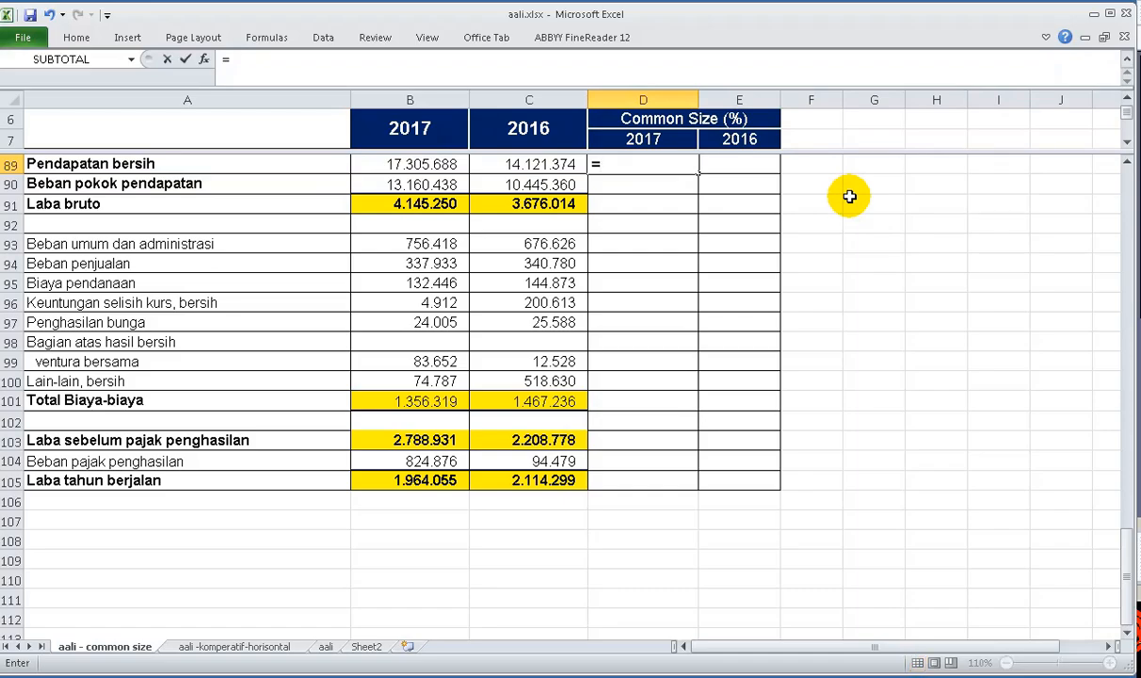
key(Left)
key(Left)
key(Left)
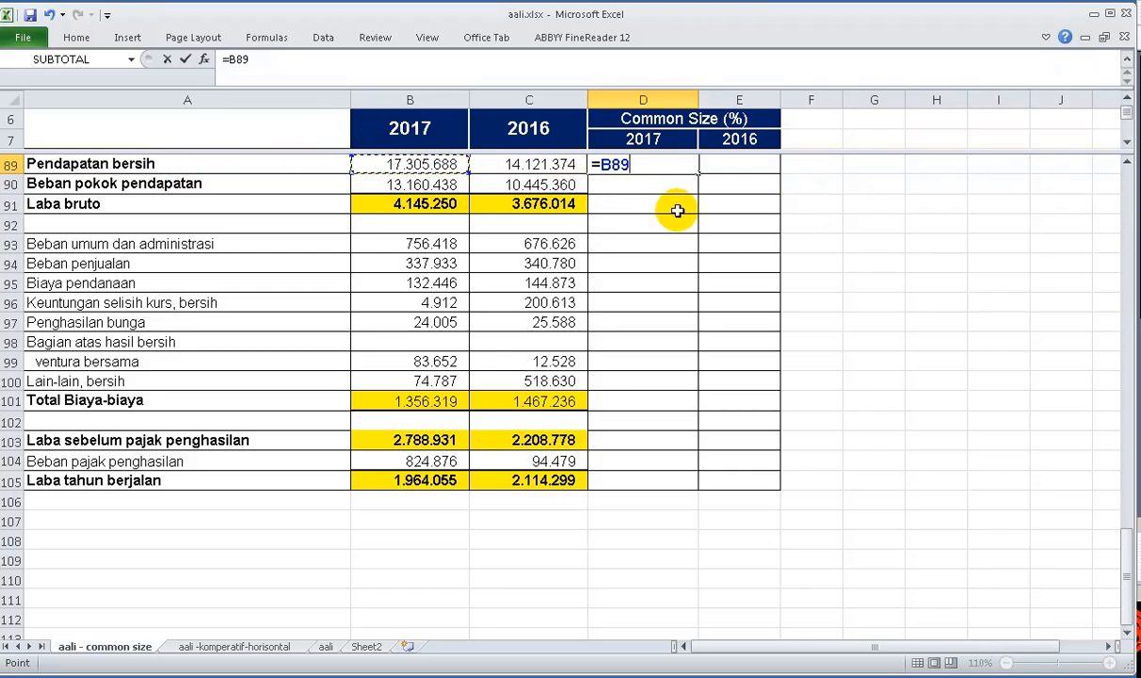
text(/)
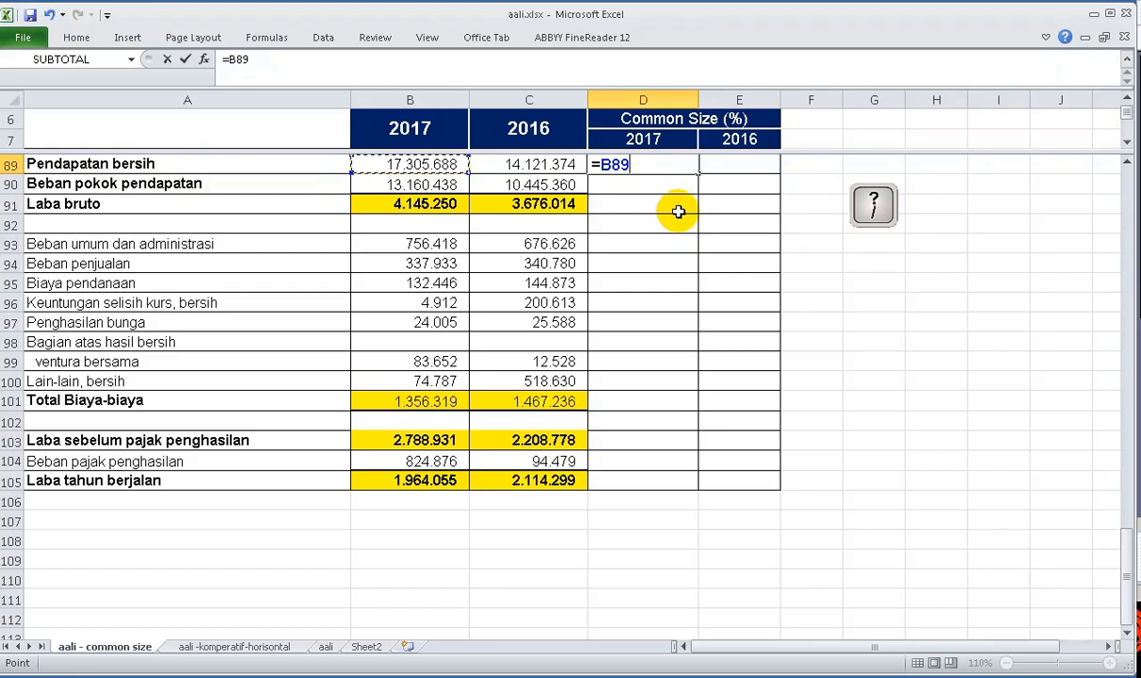
text(/)
key(Left)
key(Left)
key(Left)
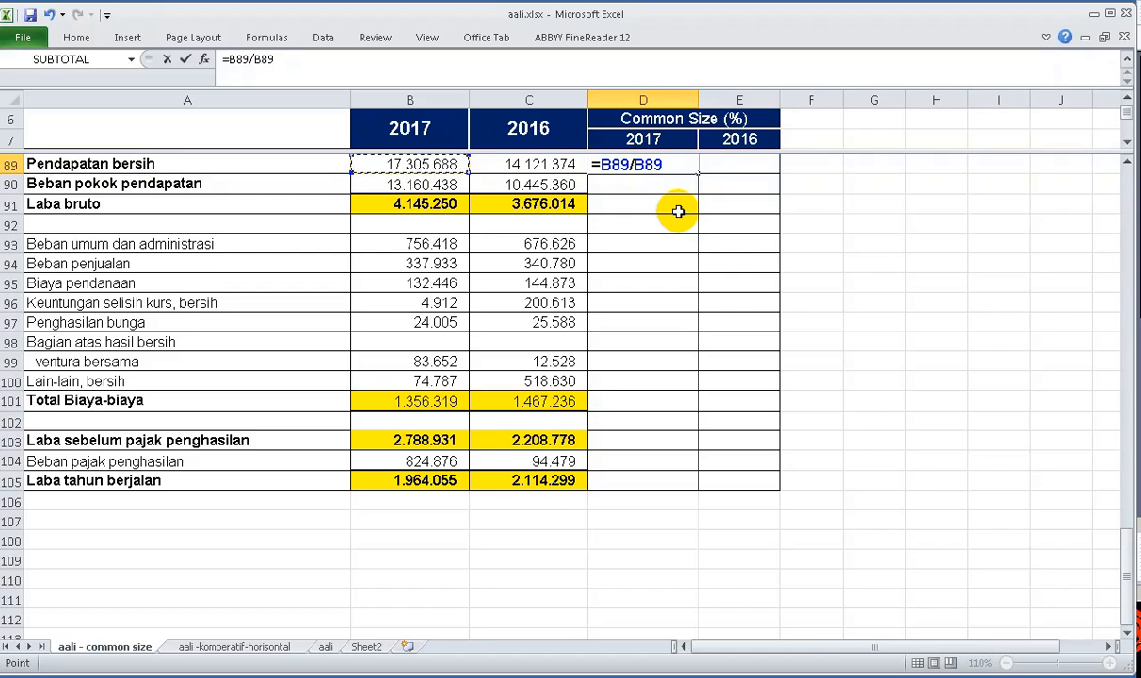
key(F4)
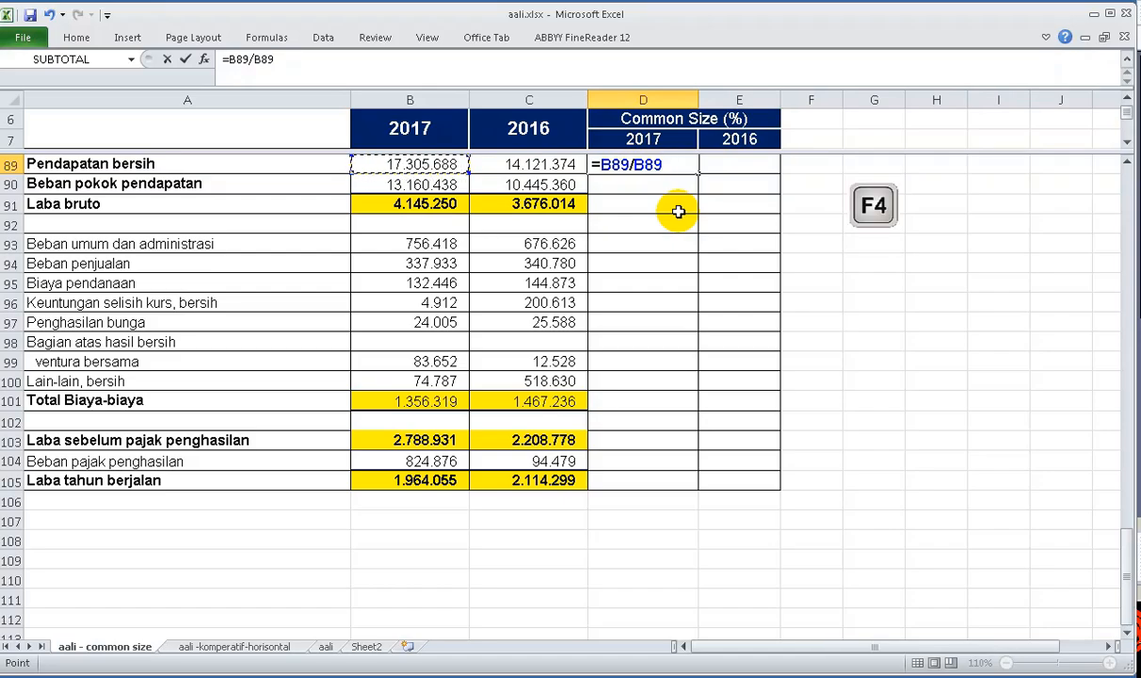
key(F4)
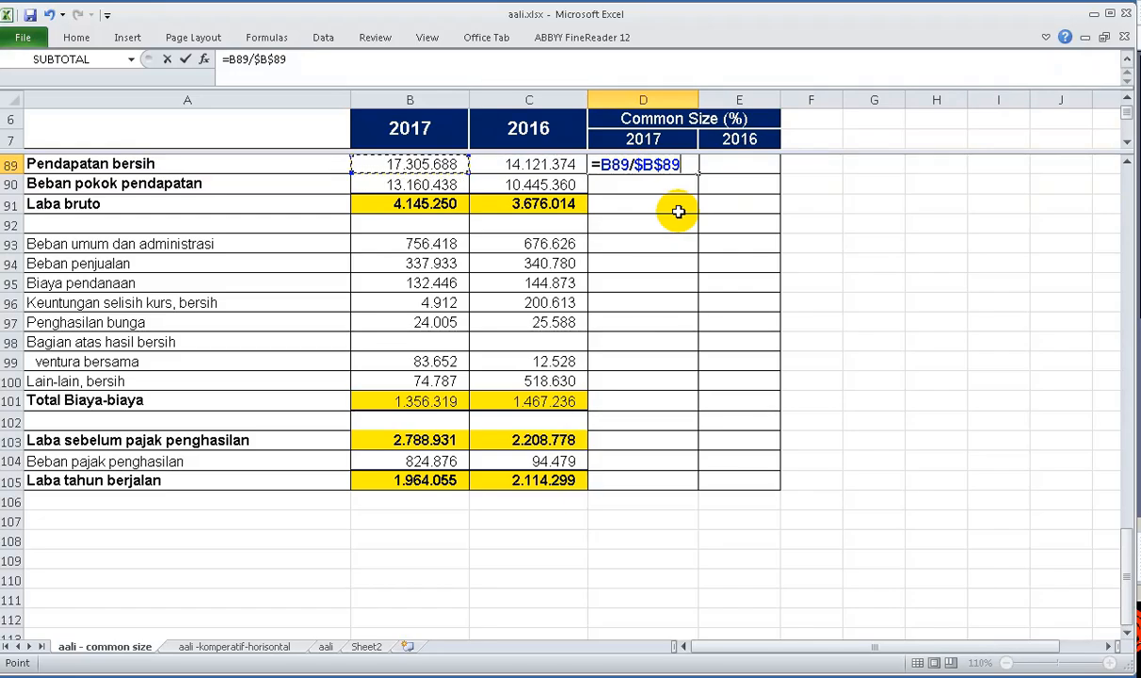
key(Return)
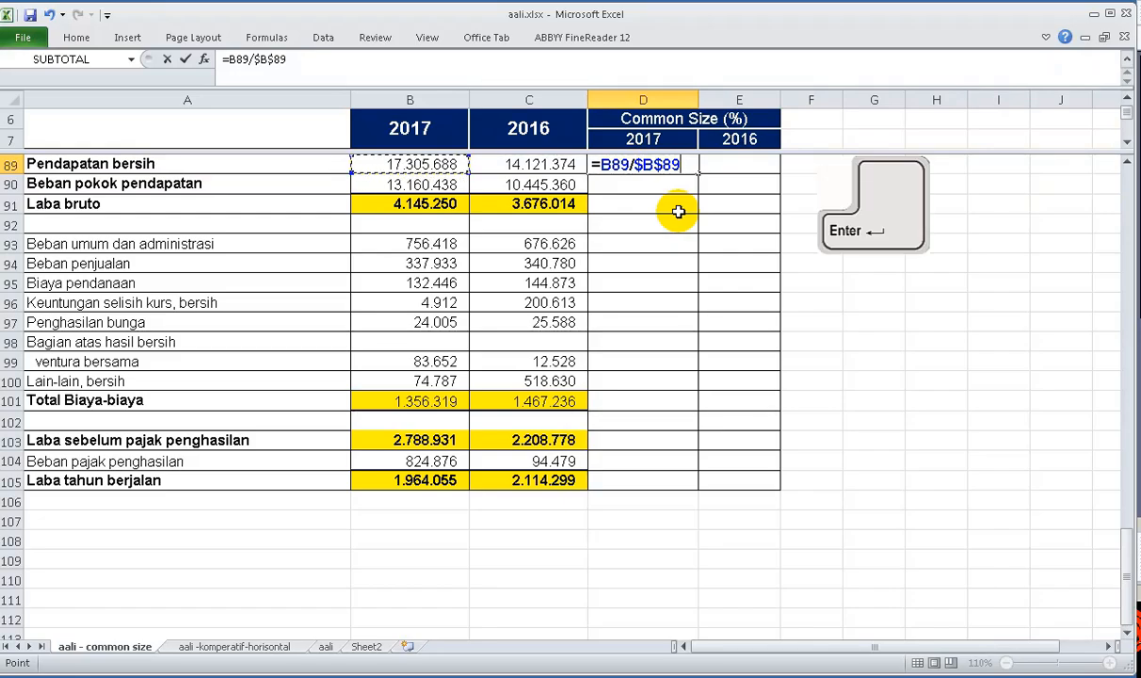
key(Return)
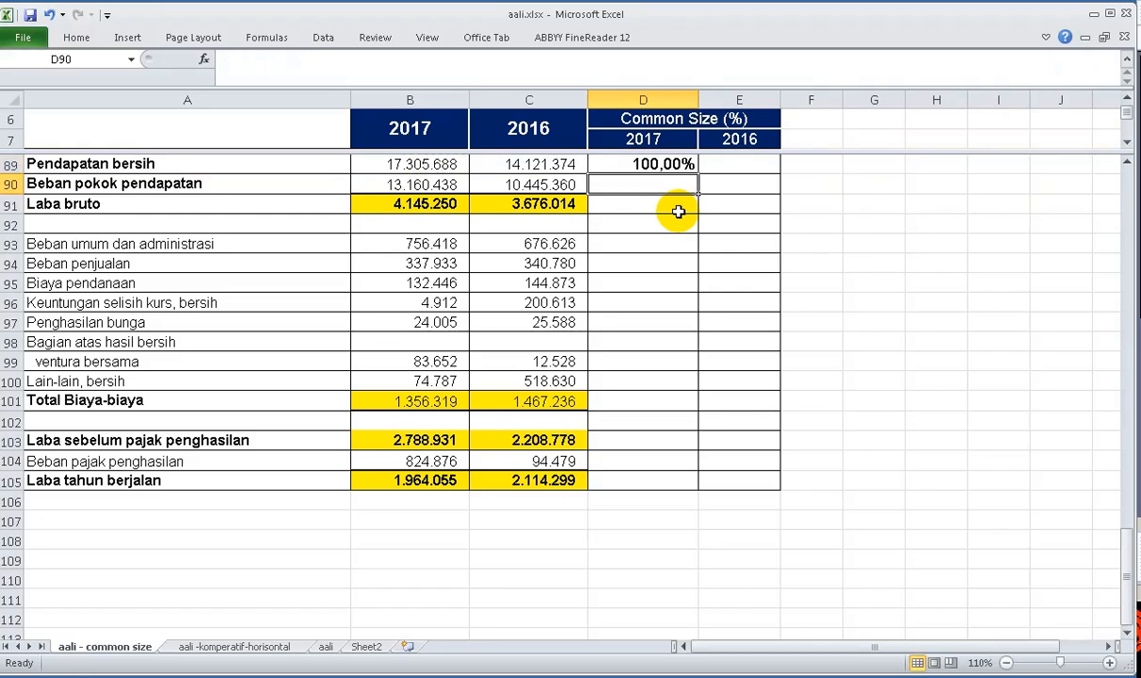
Enter +C89/$C$89 in E89 for the 2016 common-size percentage of Pendapatan bersih
key(Up)
key(Right)
text(+)
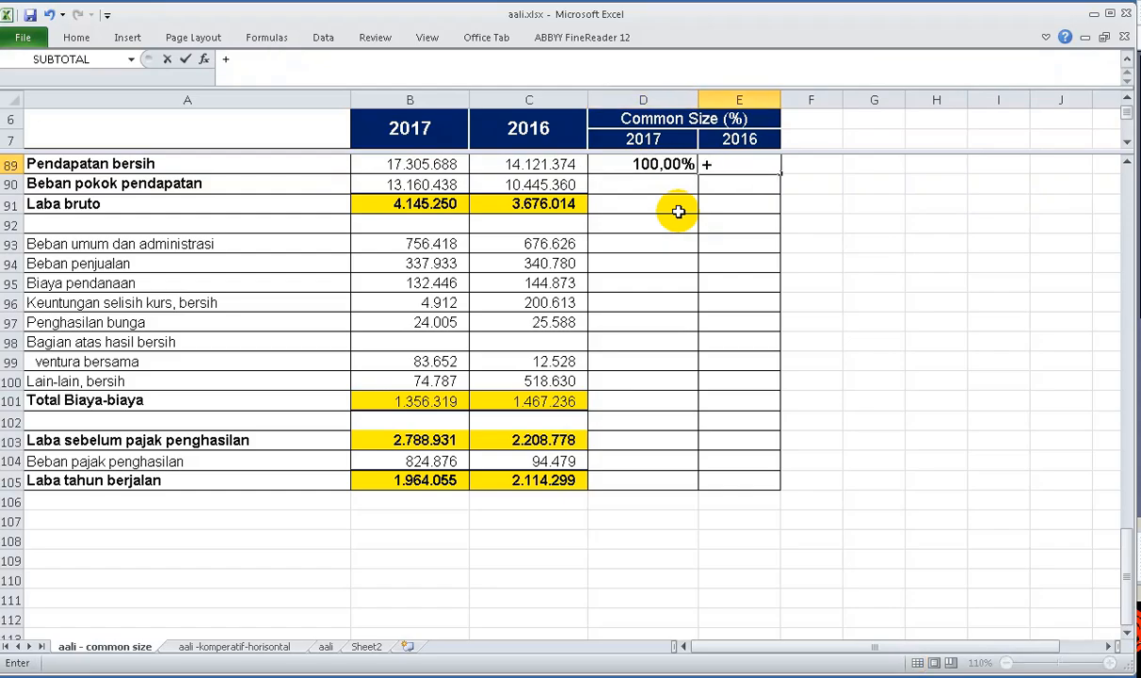
key(Left)
key(Left)
text(/)
key(Left)
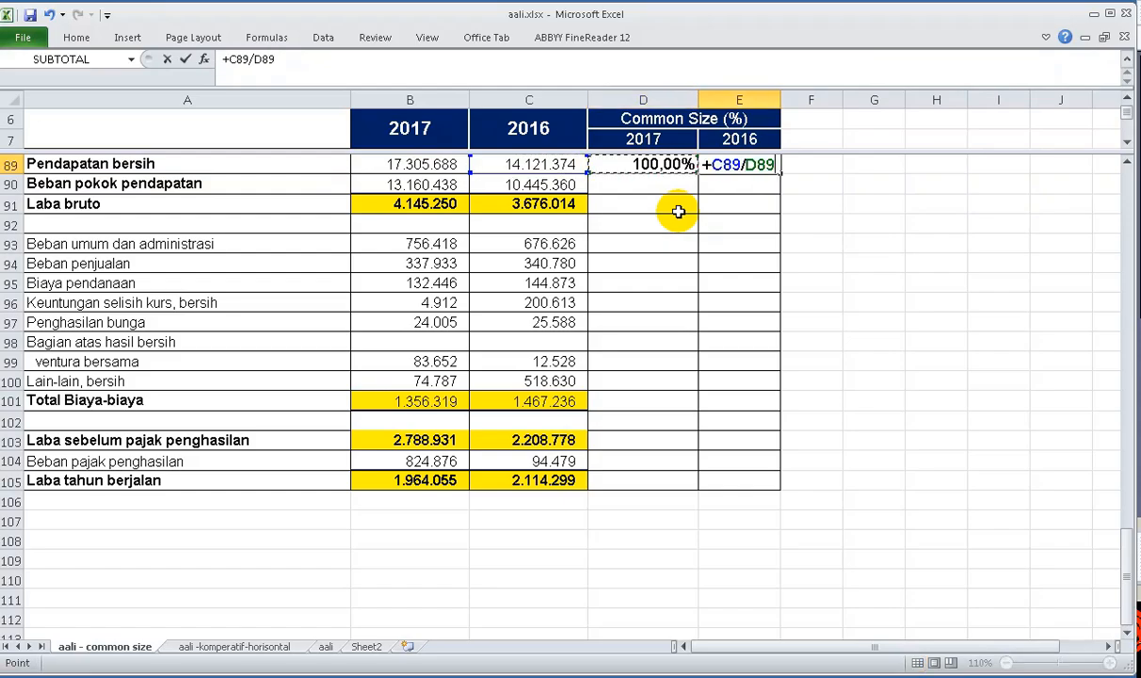
key(Left)
key(F4)
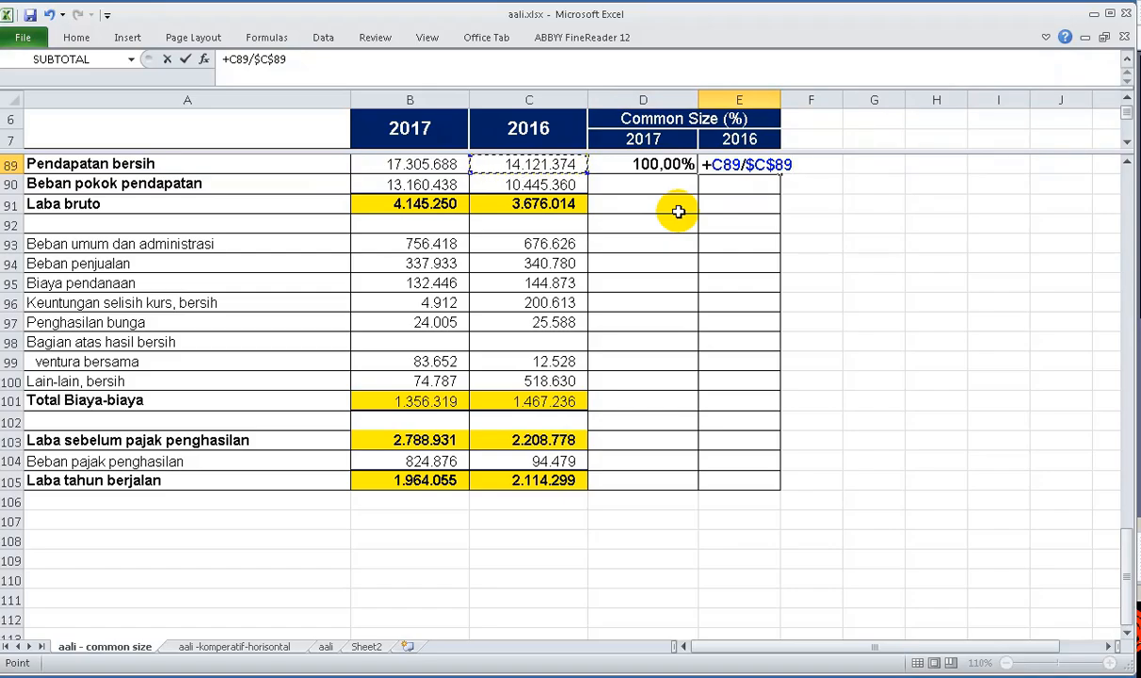
key(Return)
Fill the common-size formulas in D89:E89 down to the Laba tahun berjalan row (D105:E105)
key(Up)
key(Left)
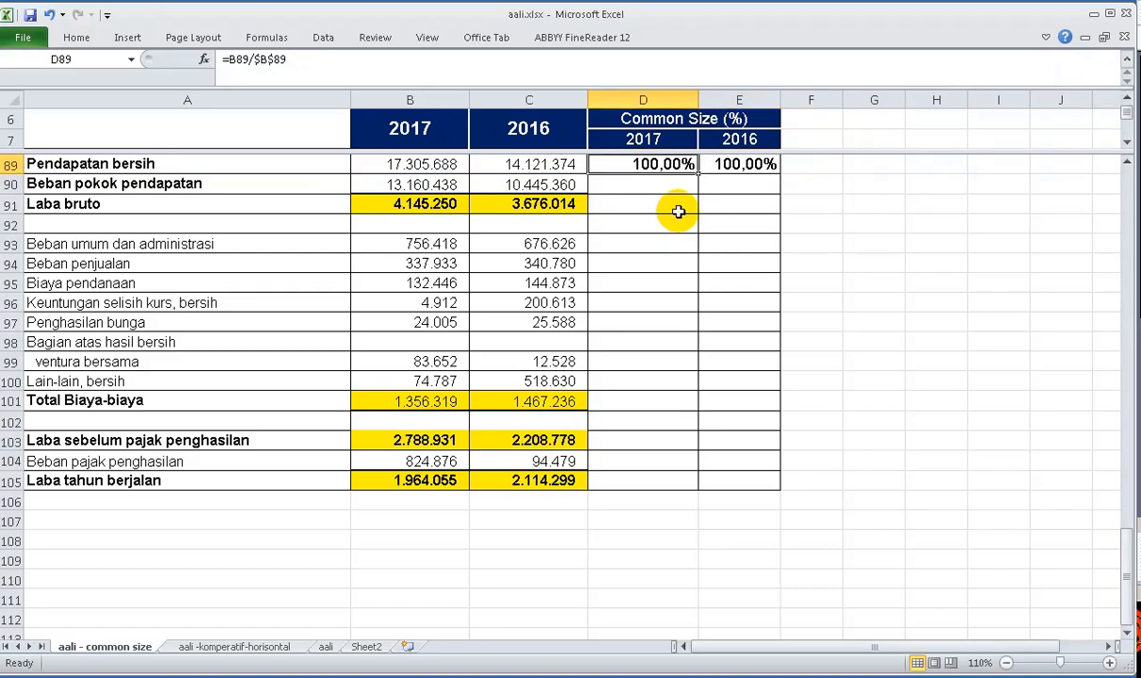
key(shift+Right)
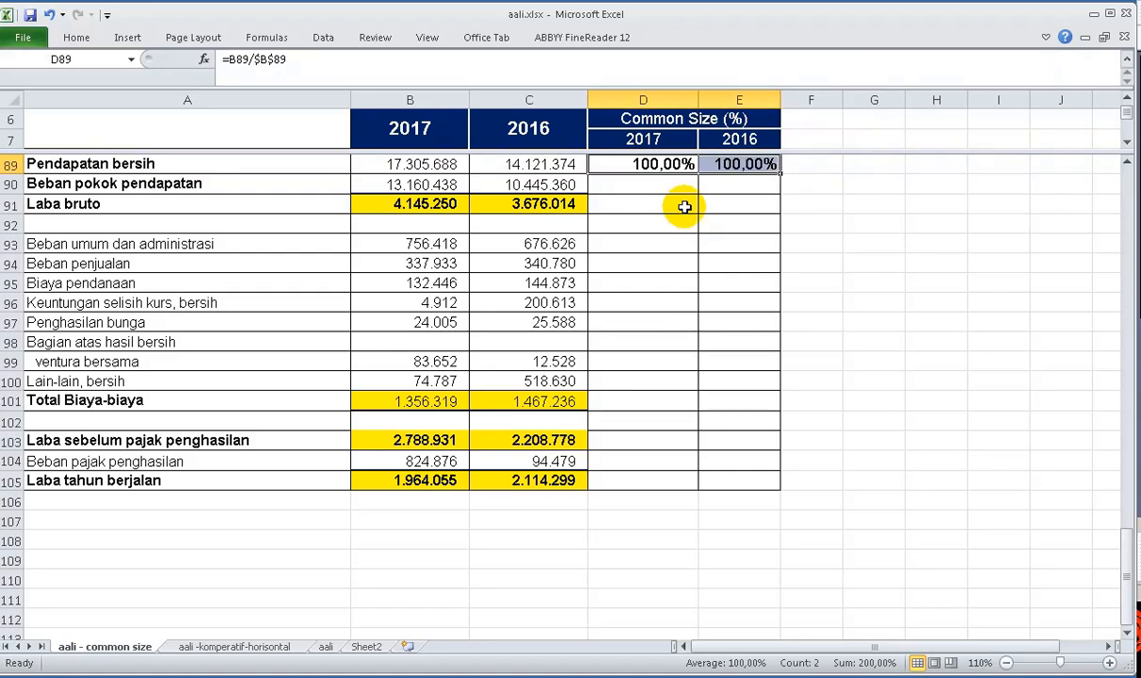
drag(781, 174, 759, 484)
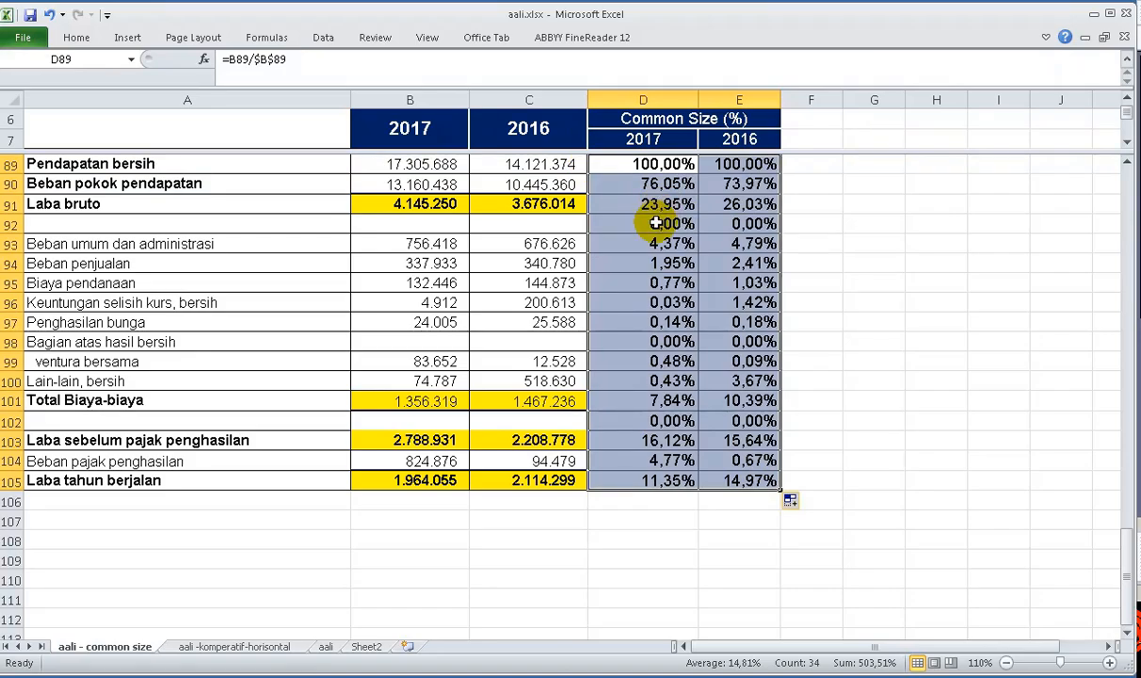
Clear the common-size cells in columns D and E of rows 92, 98 and 102, which have no amounts
drag(662, 225, 744, 222)
key(Delete)
drag(654, 342, 731, 333)
key(Delete)
drag(638, 420, 664, 411)
key(Delete)
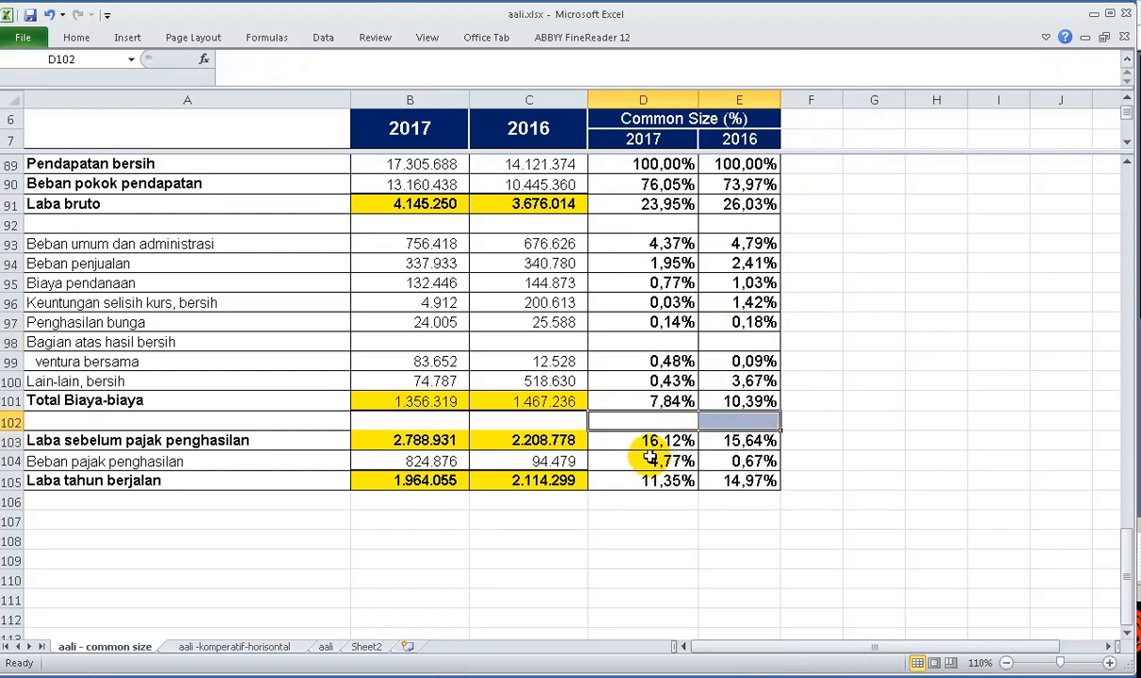
Examine the 2016 common-size percentages of Laba bruto and Laba tahun berjalan
click(740, 462)
click(744, 478)
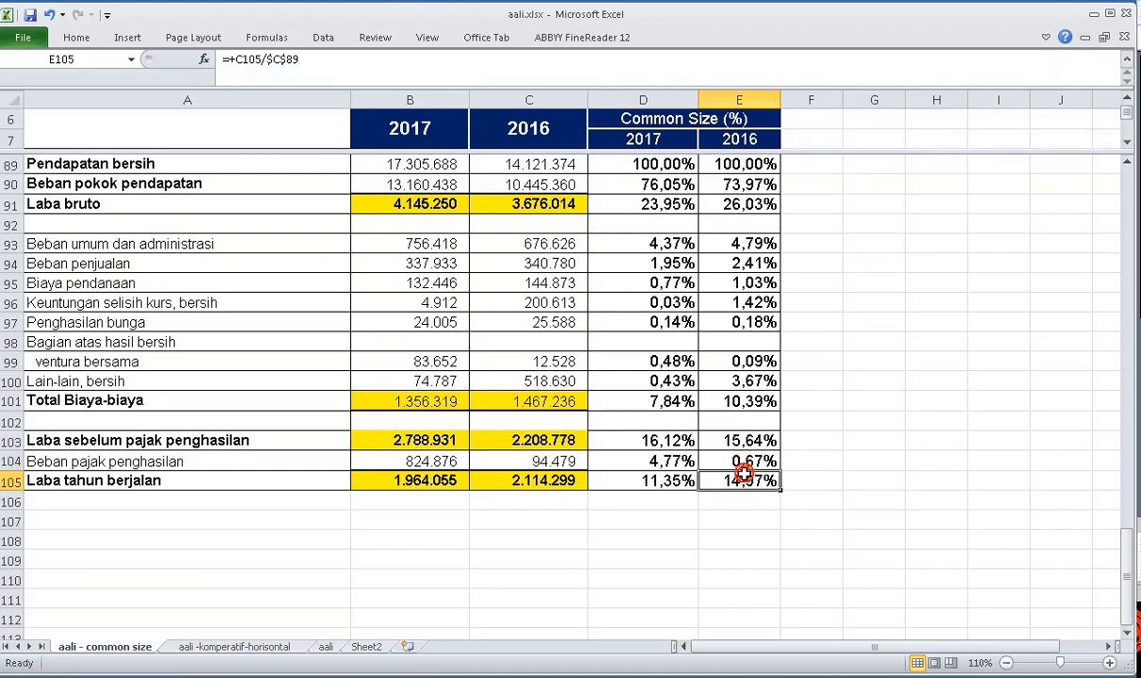
click(768, 204)
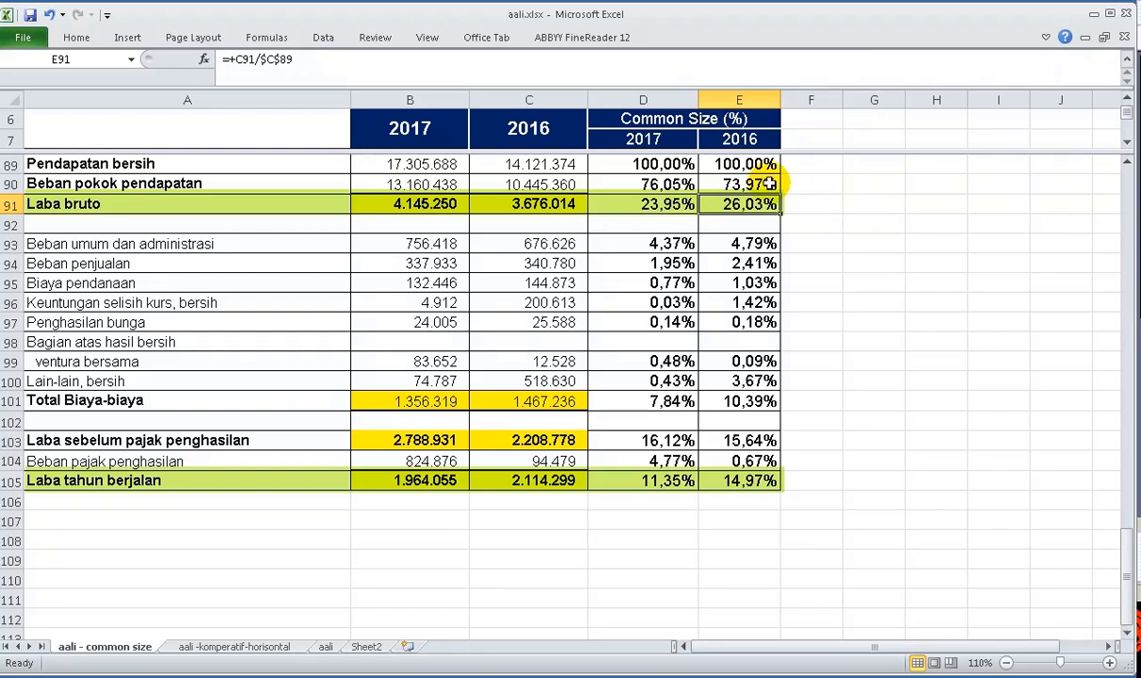
click(749, 138)
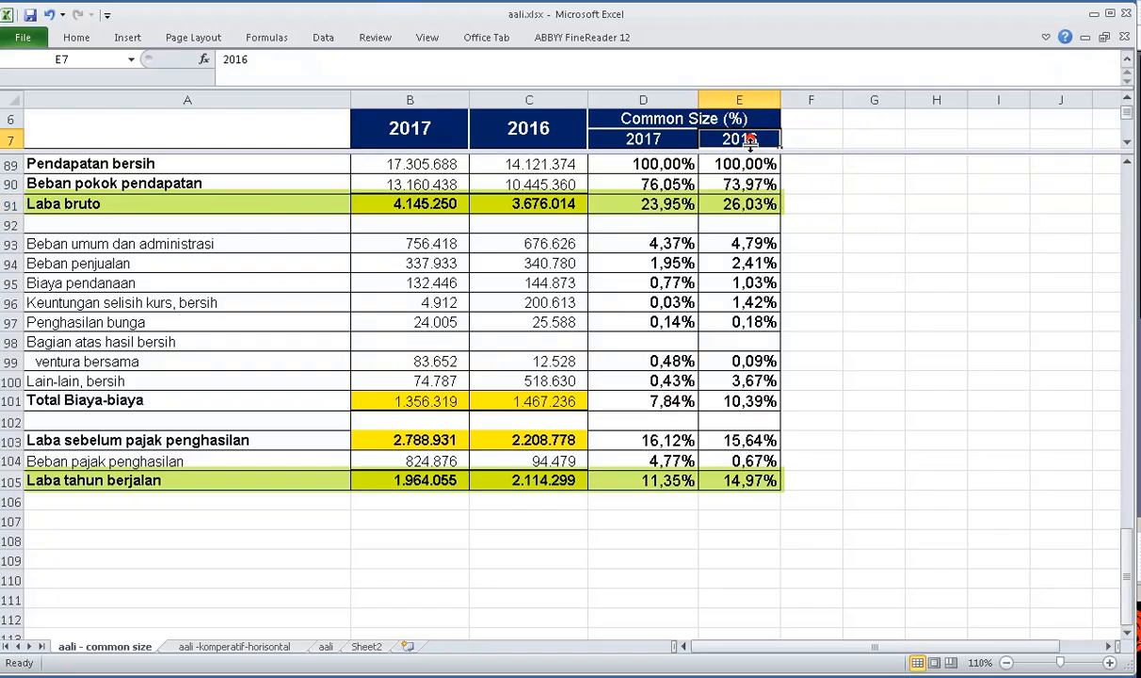
click(749, 204)
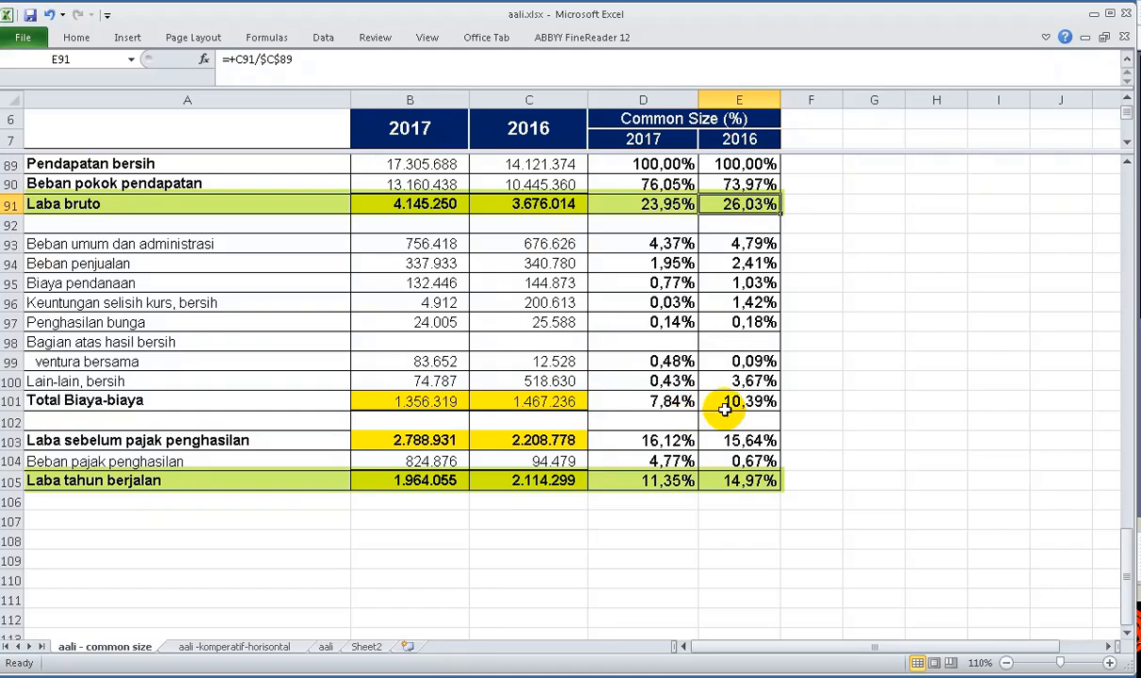
click(756, 481)
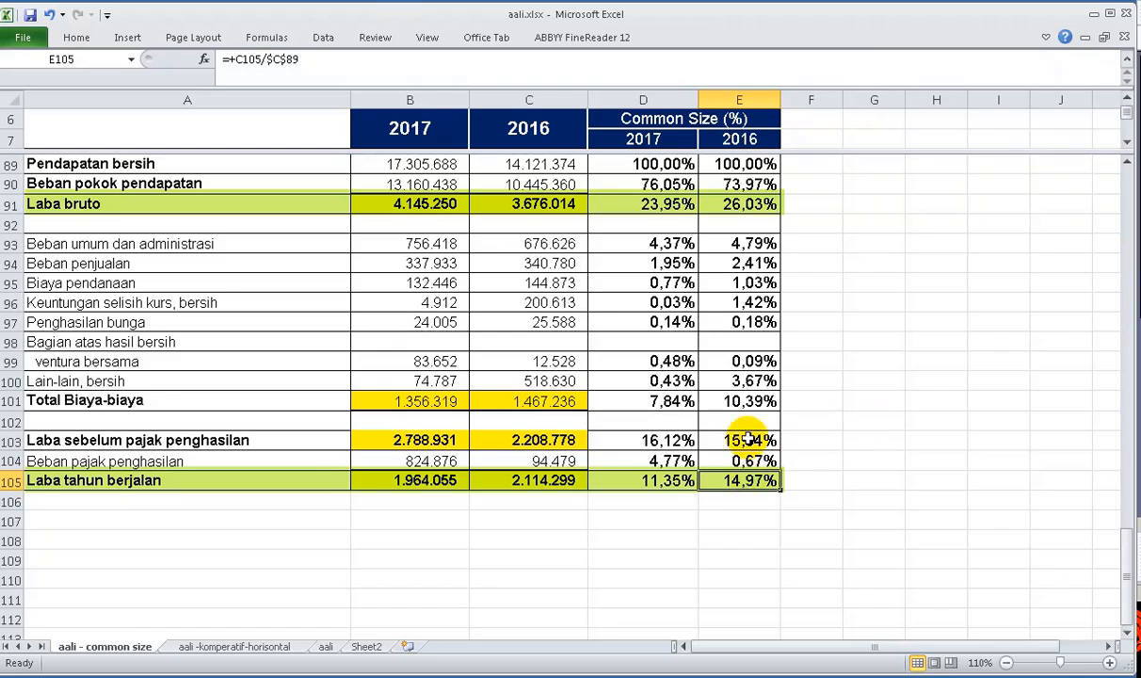
Compare the 2017 common-size percentages of Laba bruto and Laba tahun berjalan with those of 2016
click(670, 201)
click(607, 134)
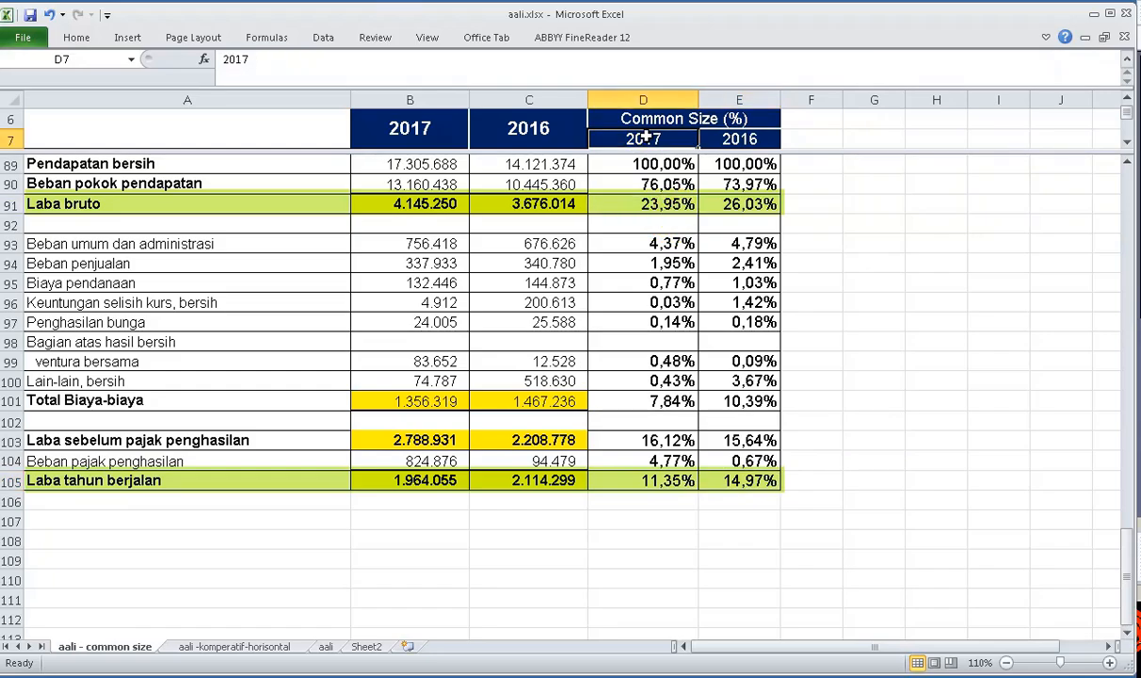
click(664, 203)
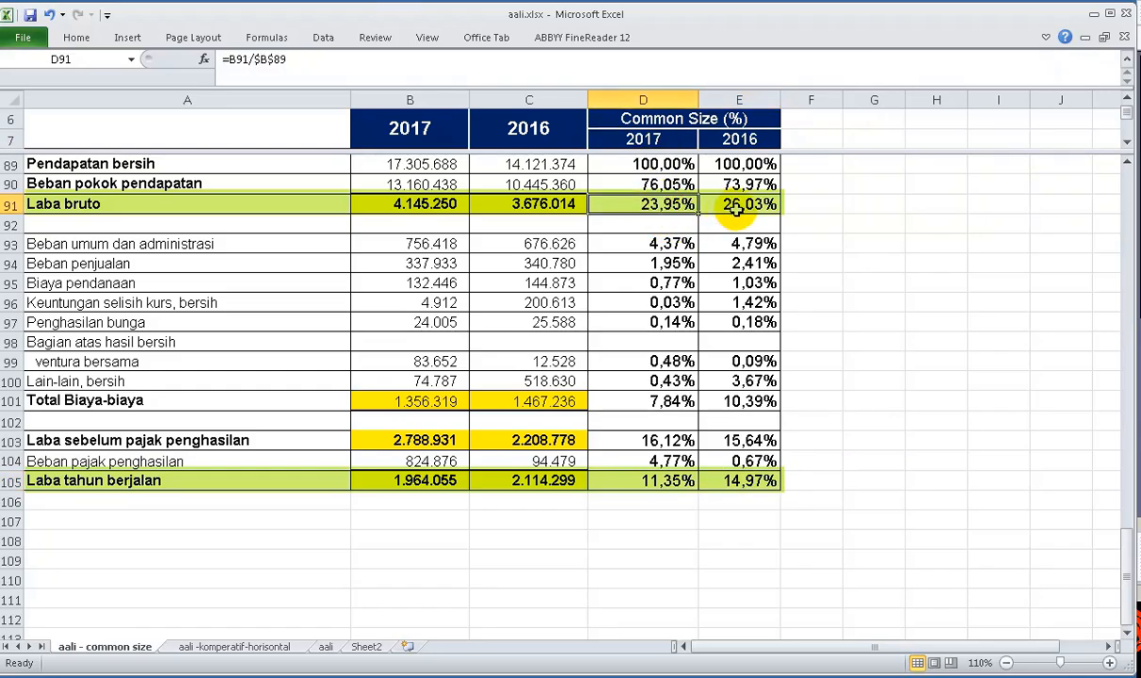
click(739, 205)
click(669, 206)
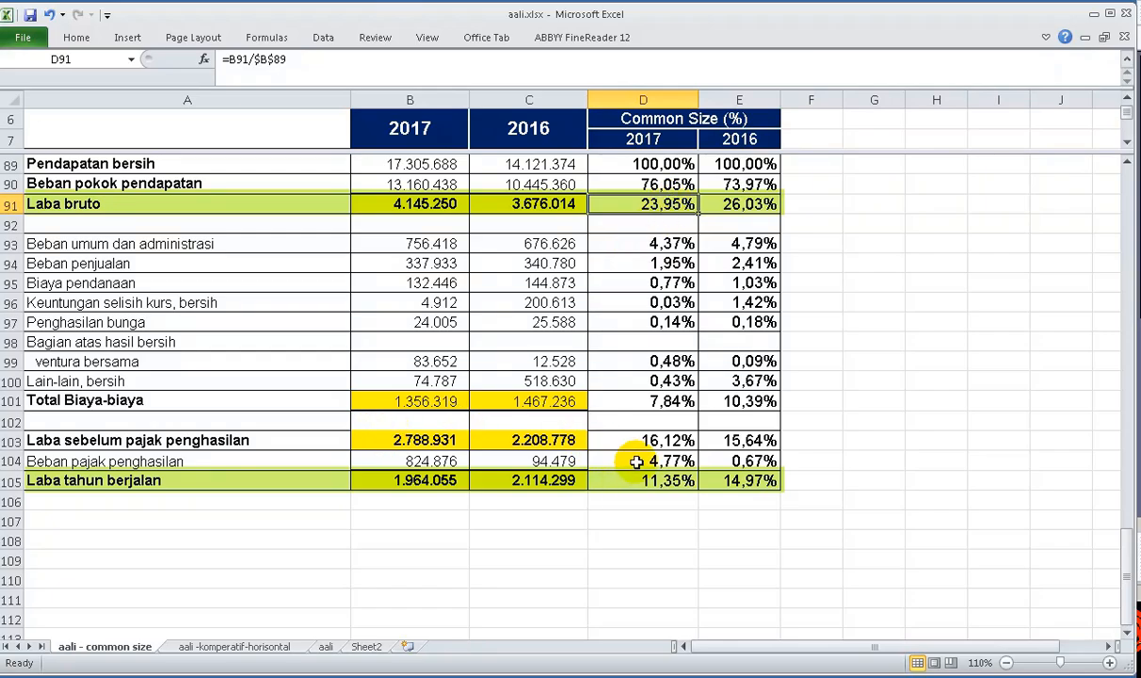
click(660, 481)
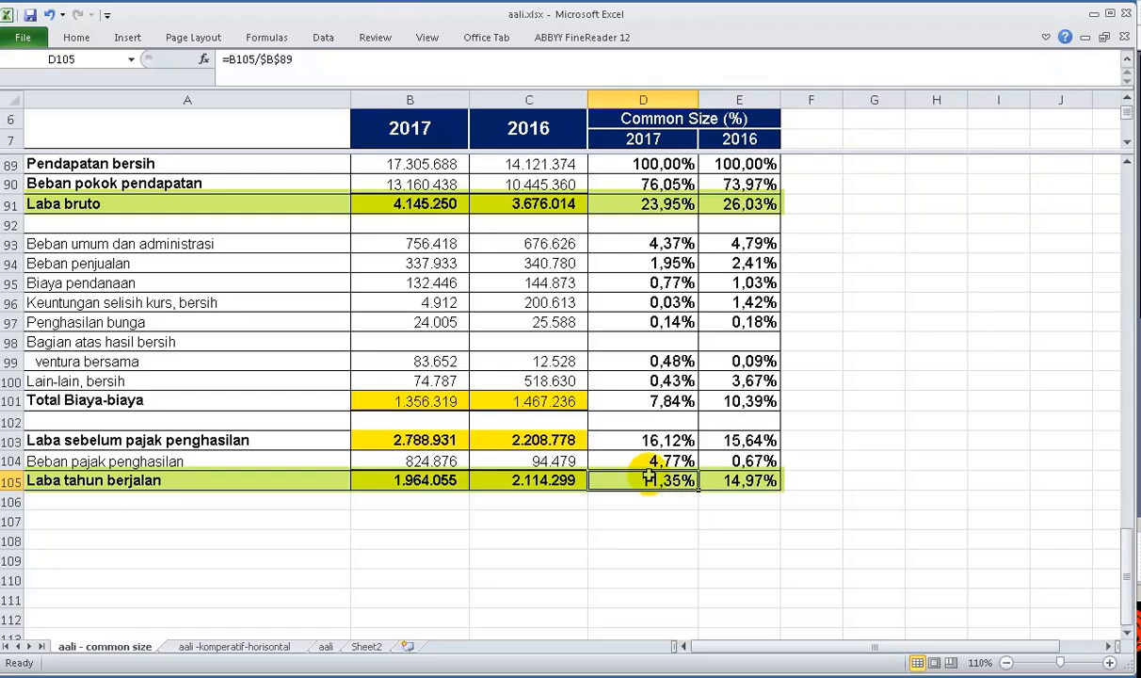
Examine Pendapatan bersih for both years against the common-size percentages of Beban pokok pendapatan and Laba bruto
click(529, 165)
click(411, 162)
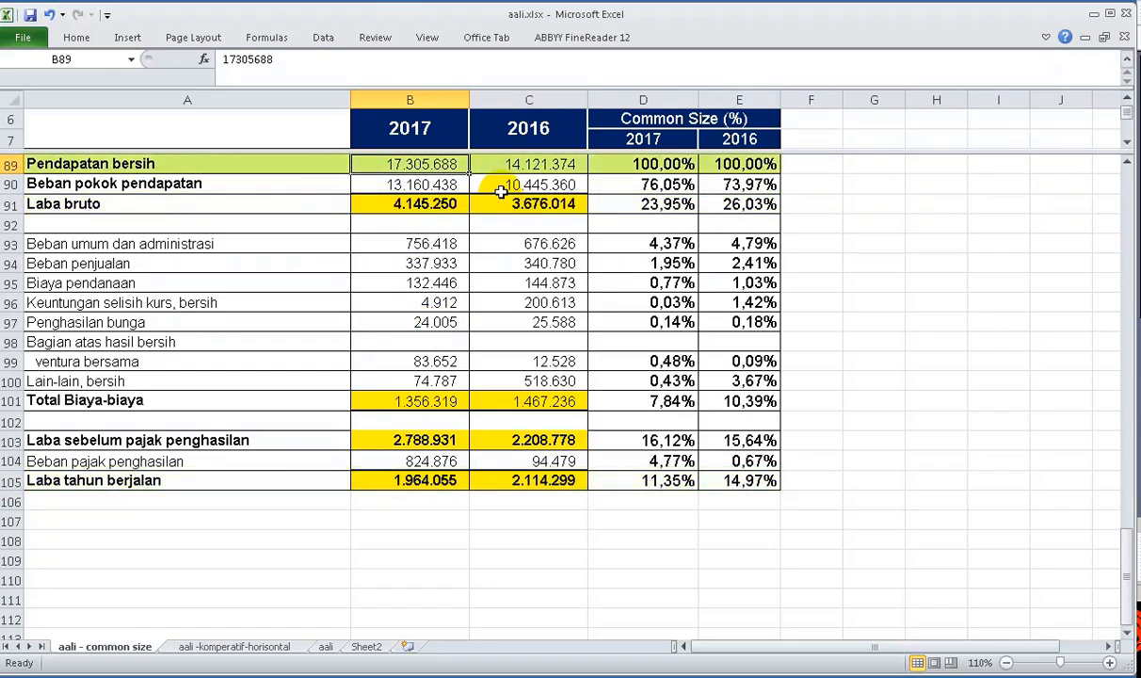
click(440, 163)
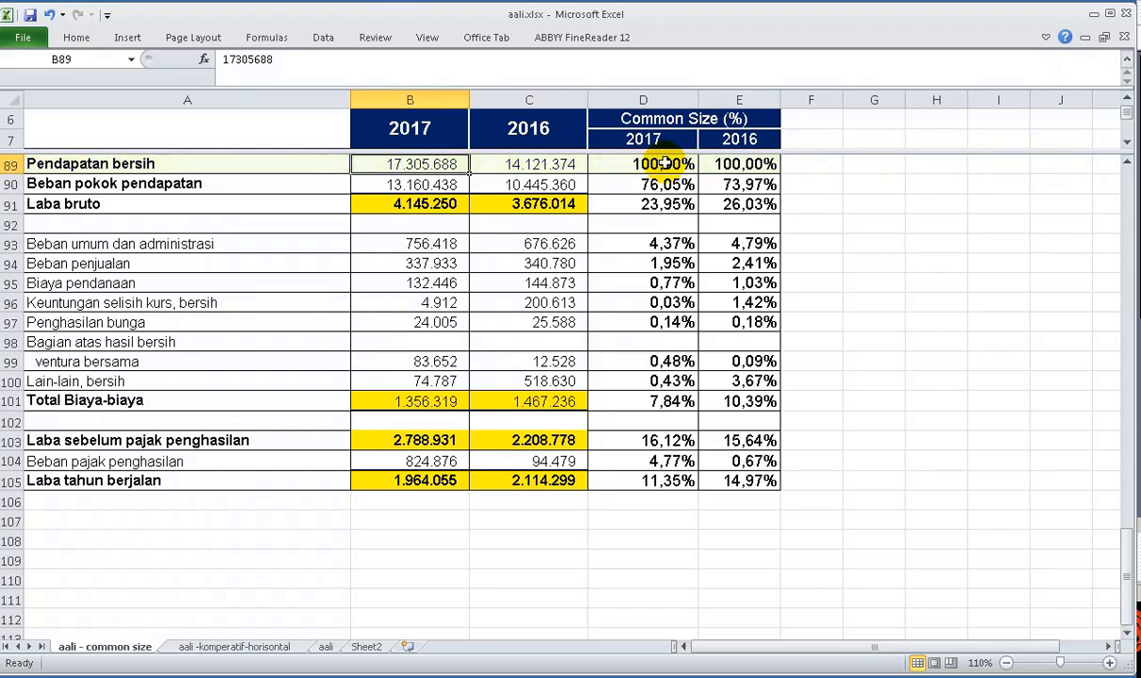
click(665, 163)
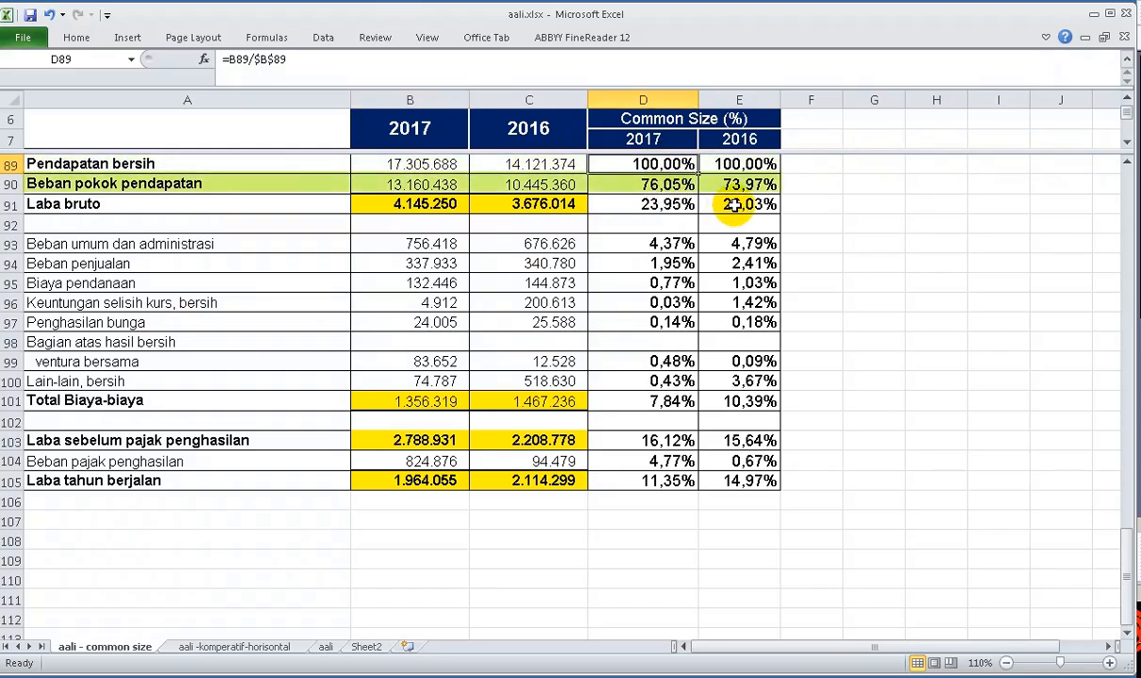
click(666, 203)
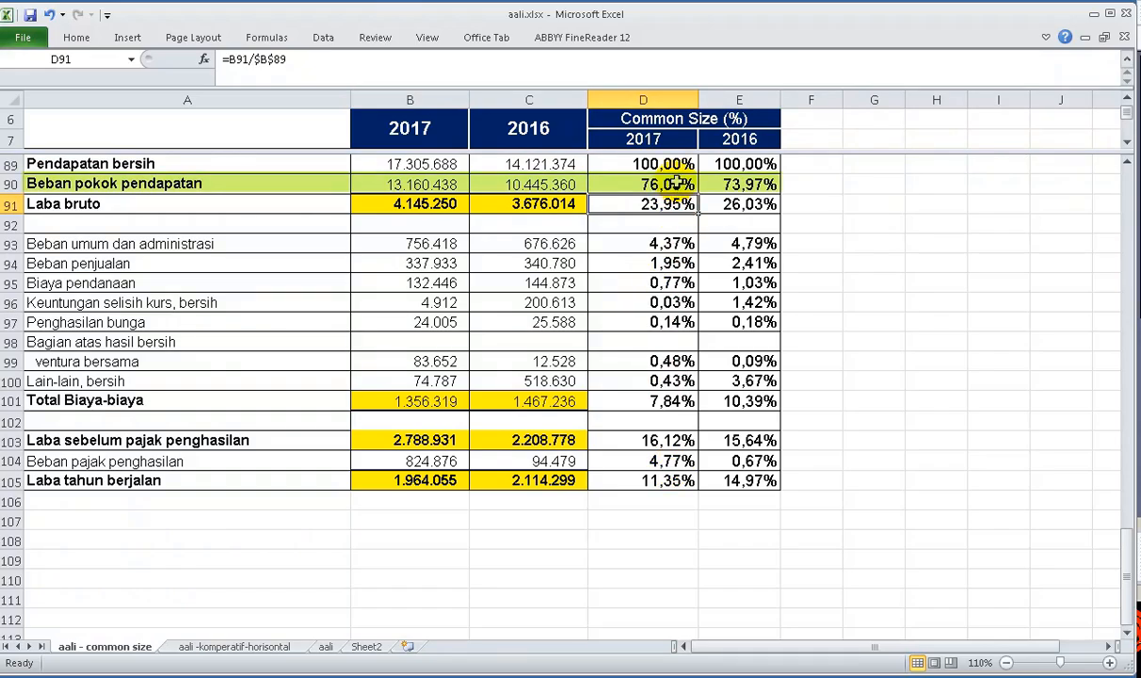
click(737, 184)
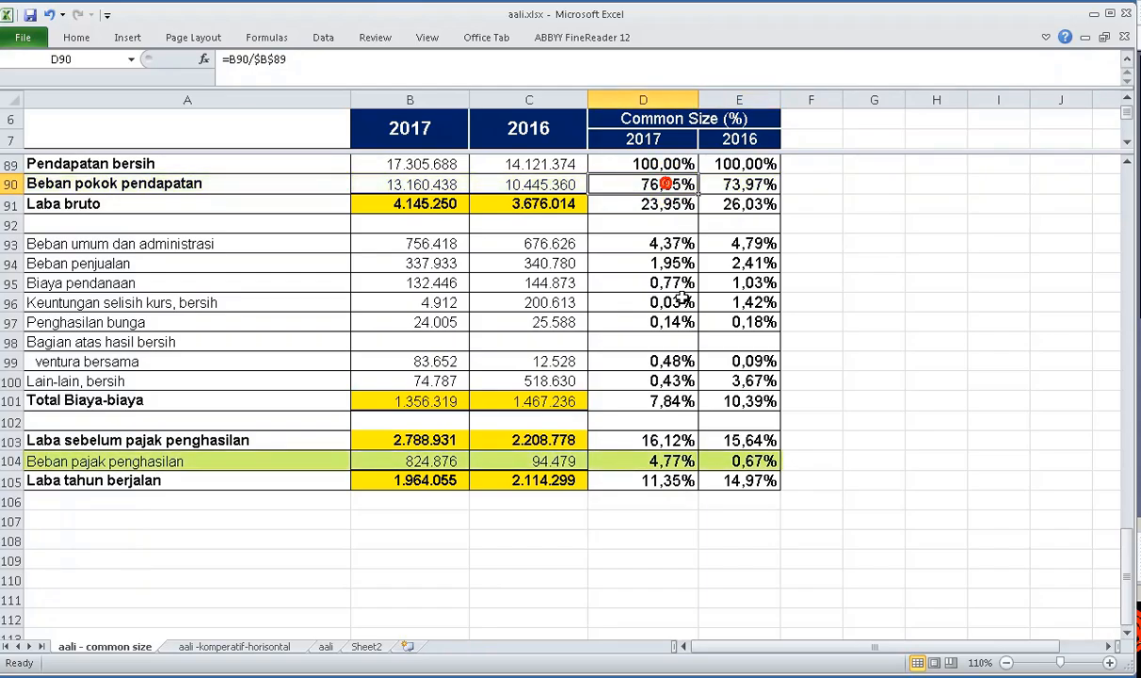
Compare the 2017 and 2016 common-size percentages of Laba tahun berjalan and Beban pajak penghasilan
click(658, 482)
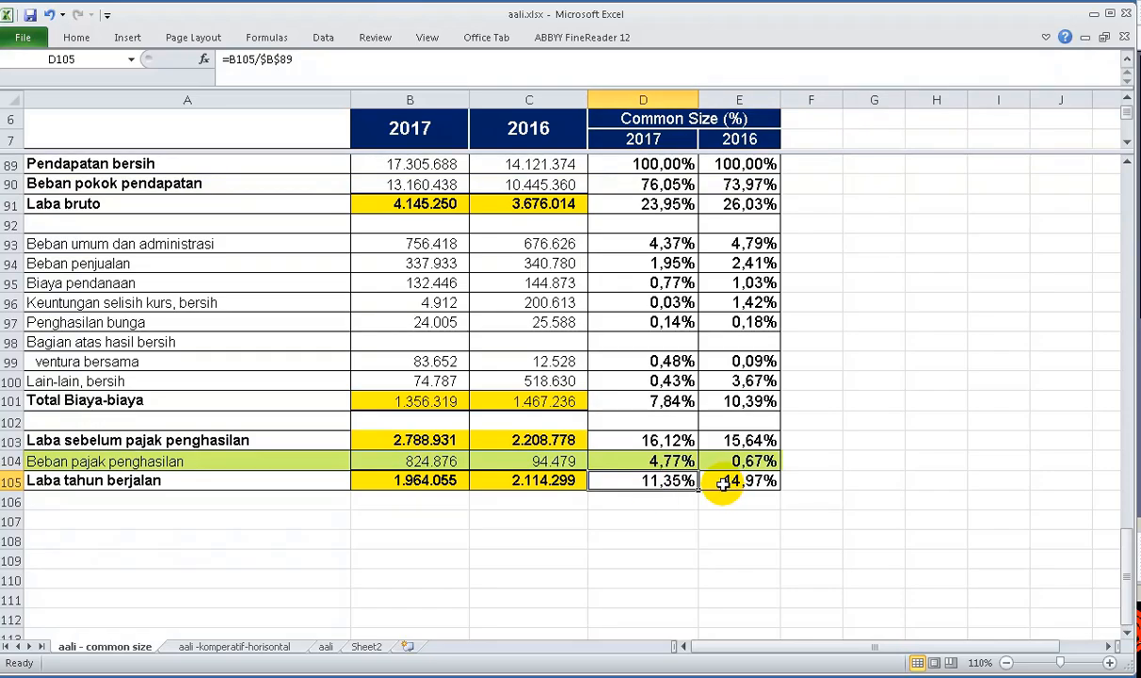
click(758, 482)
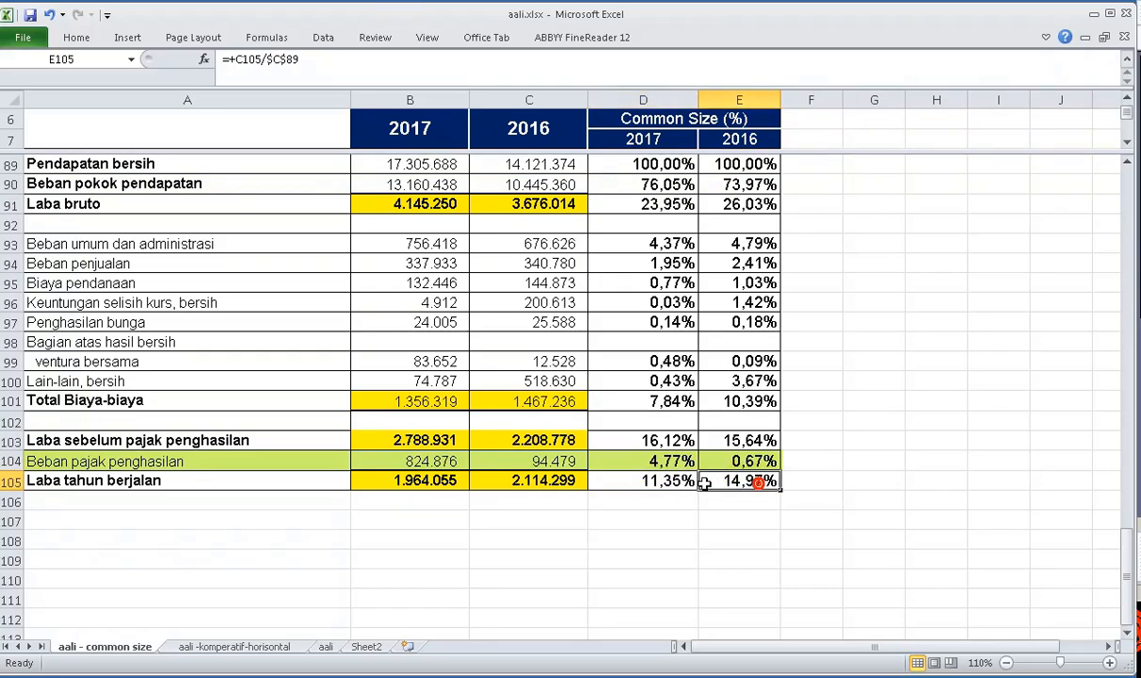
click(674, 481)
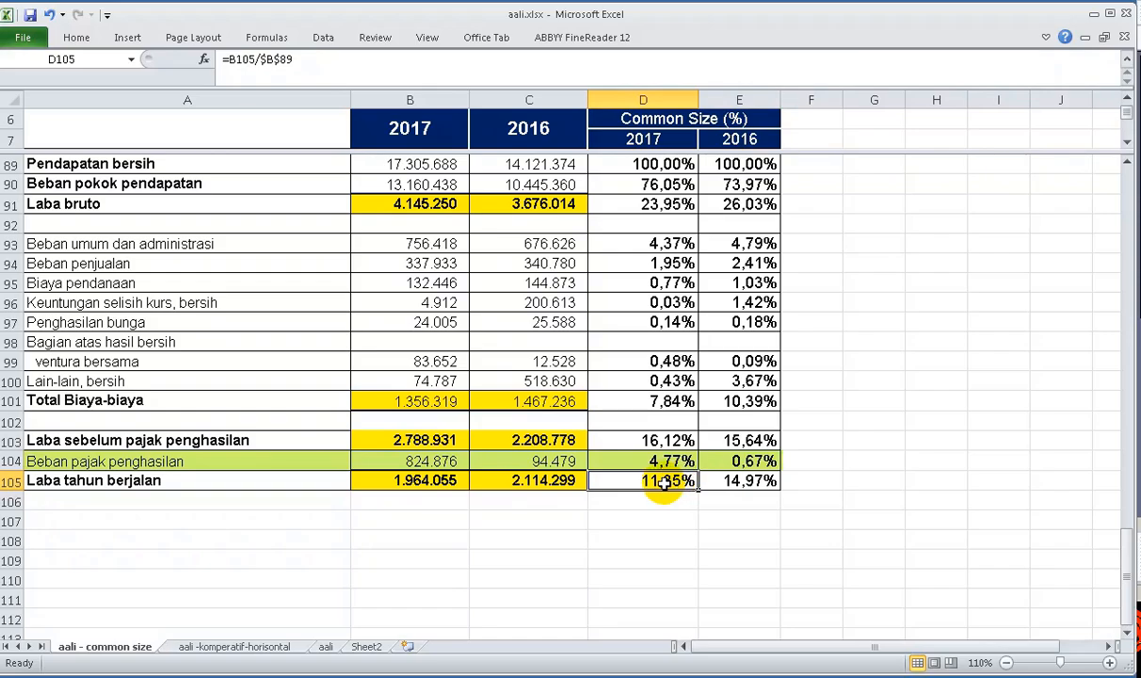
click(708, 460)
click(669, 461)
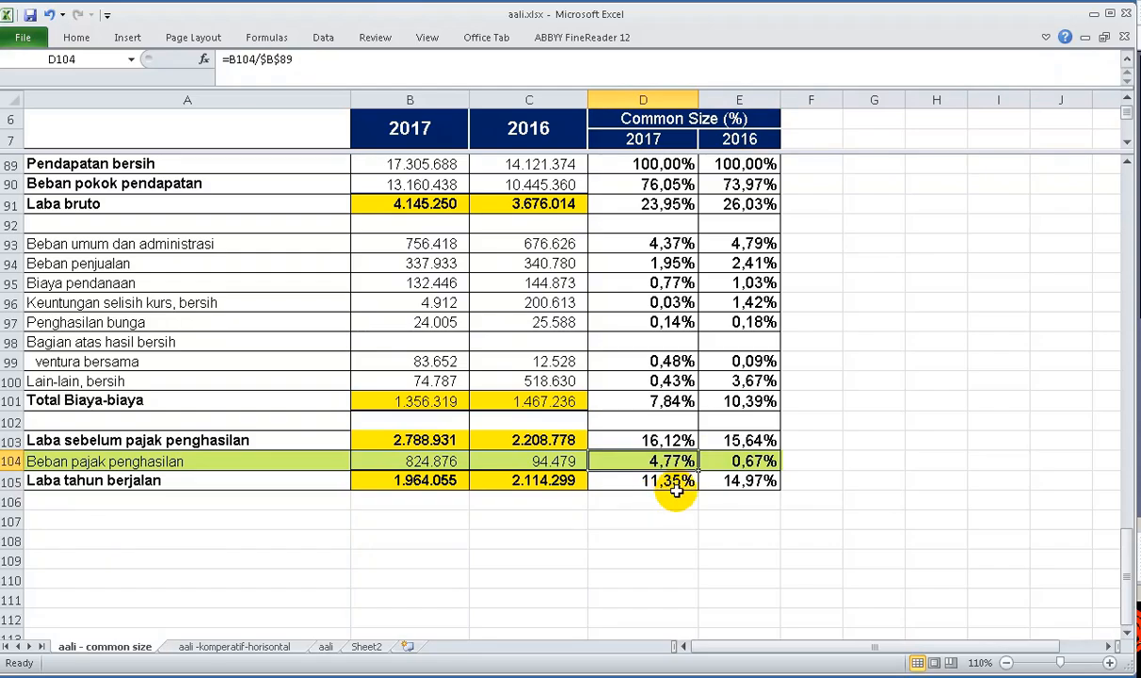
Return to the balance sheet's equity section and compare the 2017 and 2016 common-size percentages of Total ekuitas
key(Up)
key(Up)
key(Up)
key(Up)
key(Up)
key(Up)
key(Up)
key(Up)
key(Up)
key(Up)
key(Up)
key(Up)
key(Up)
key(Up)
key(Up)
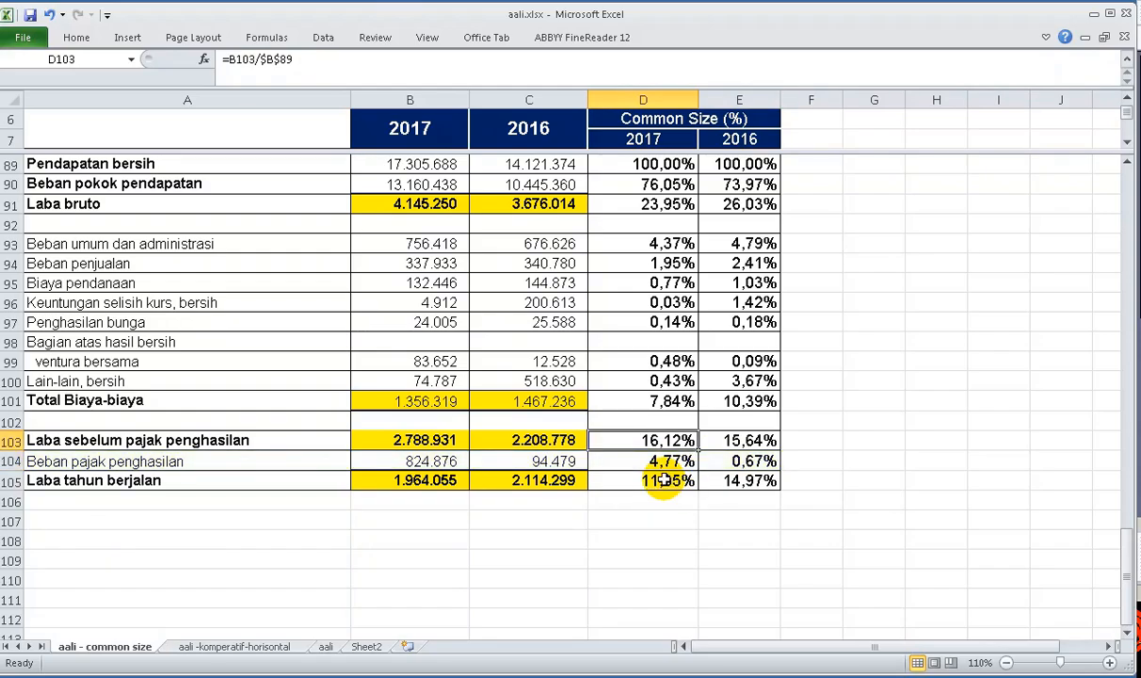
key(Up)
key(Up)
key(Up)
key(Up)
key(Up)
key(Up)
key(Up)
key(Up)
key(Up)
key(Up)
key(Up)
key(Up)
key(Up)
key(Up)
key(Up)
key(Up)
key(Up)
key(Up)
key(Up)
key(Up)
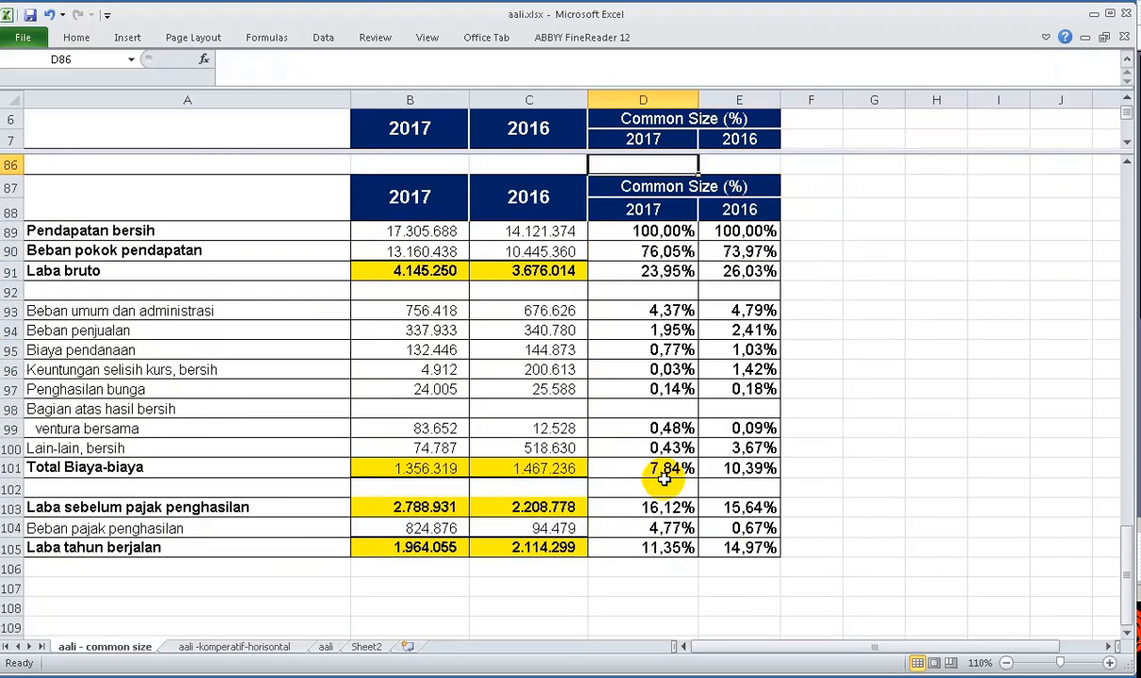
key(Up)
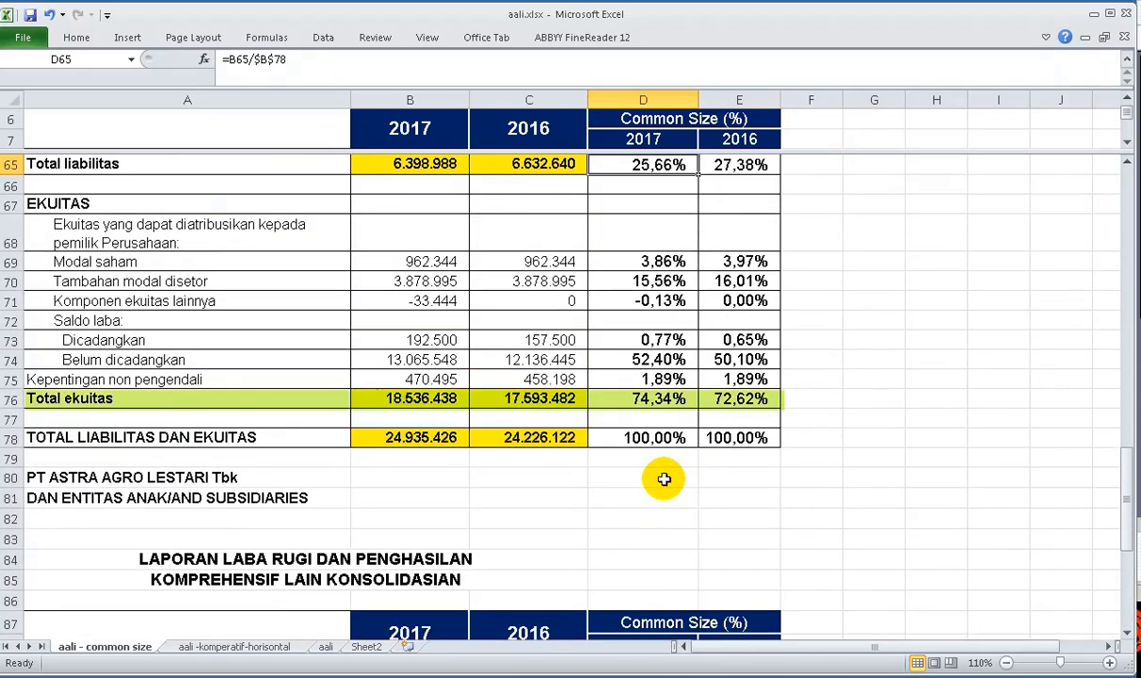
key(Down)
key(Down)
key(Down)
key(Down)
key(Down)
key(Down)
key(Down)
key(Down)
key(Down)
key(Down)
key(Down)
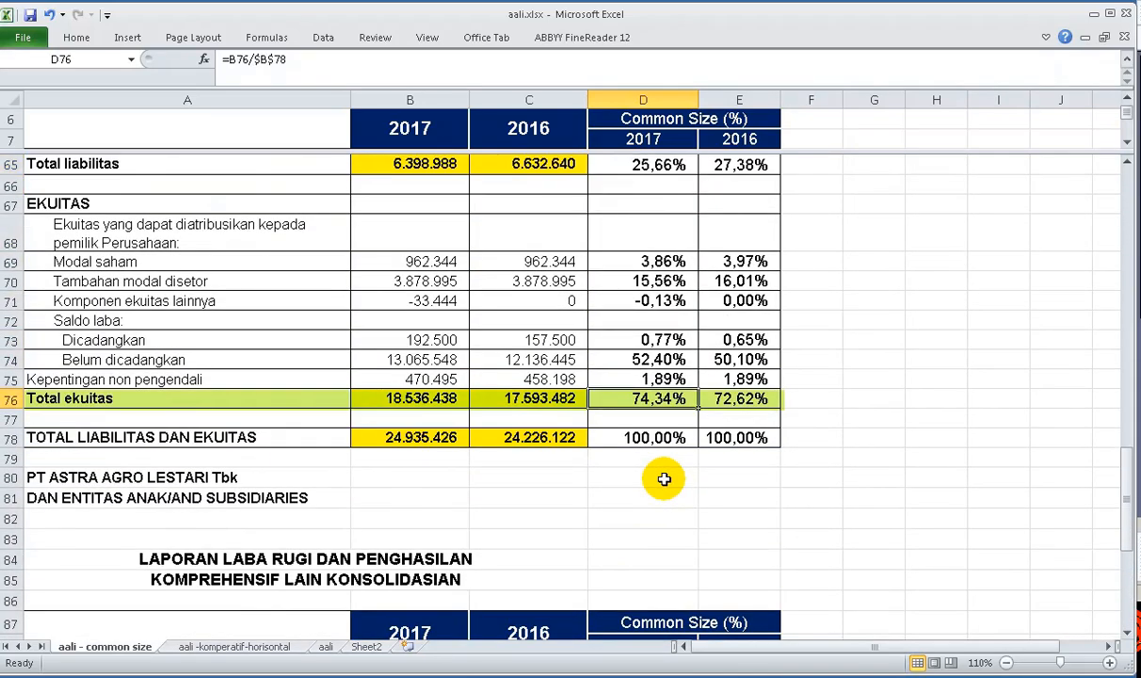
click(736, 399)
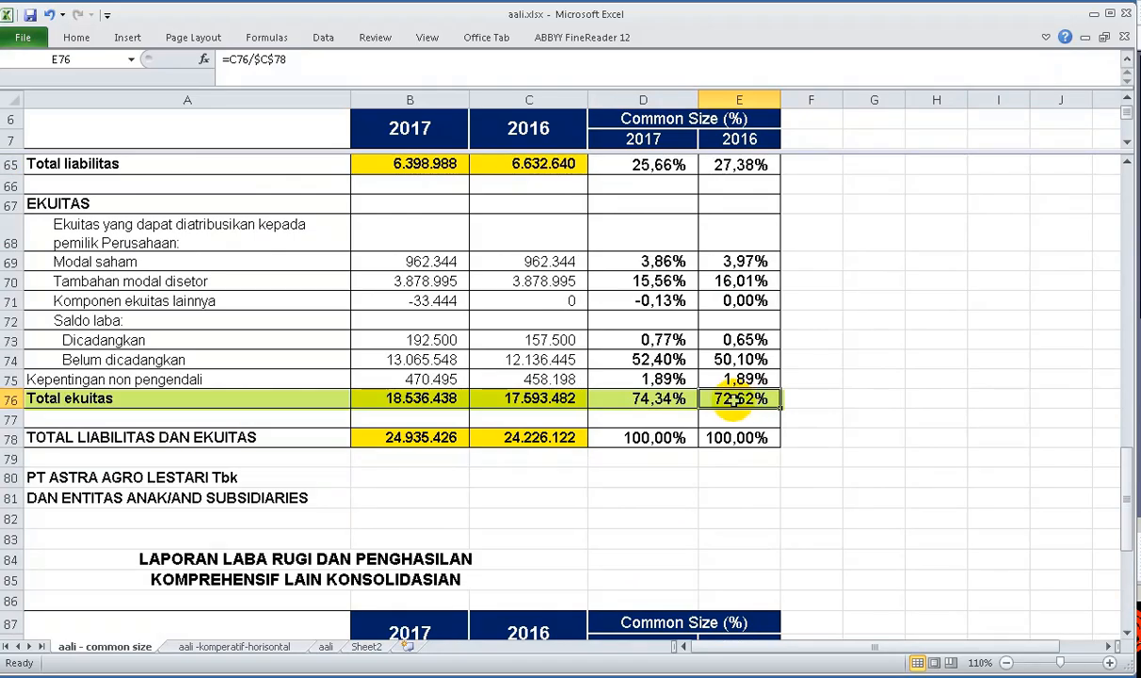
click(648, 401)
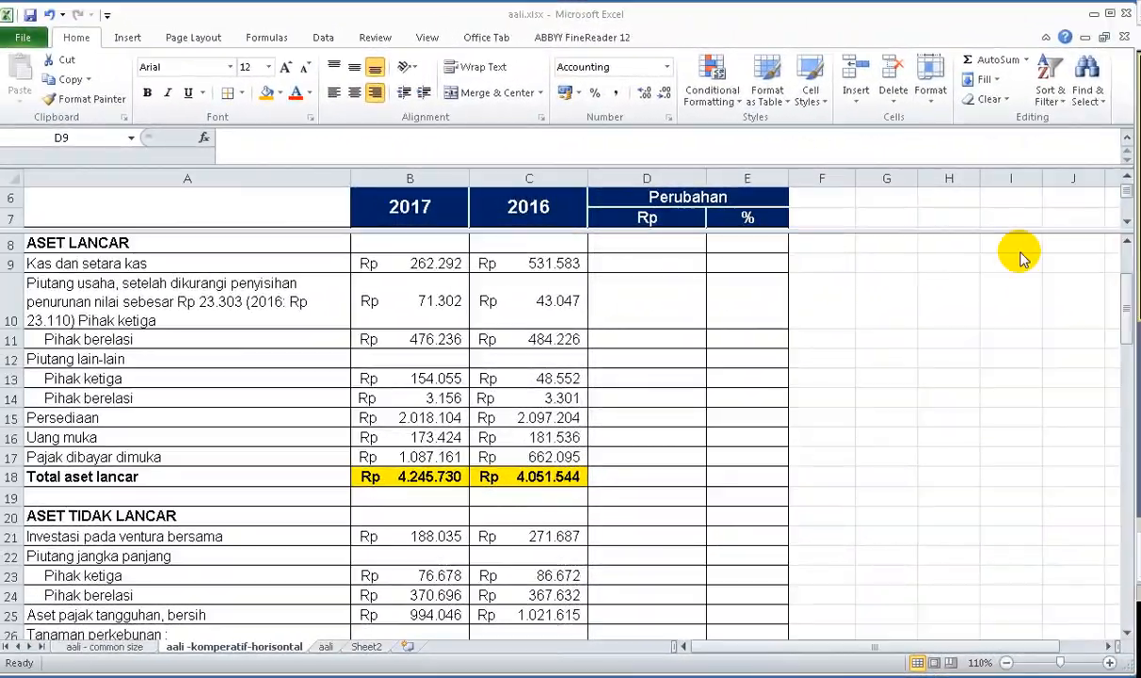
Calculate the rupiah change of Kas dan setara kas in D9 with the formula =B9-C9
click(671, 263)
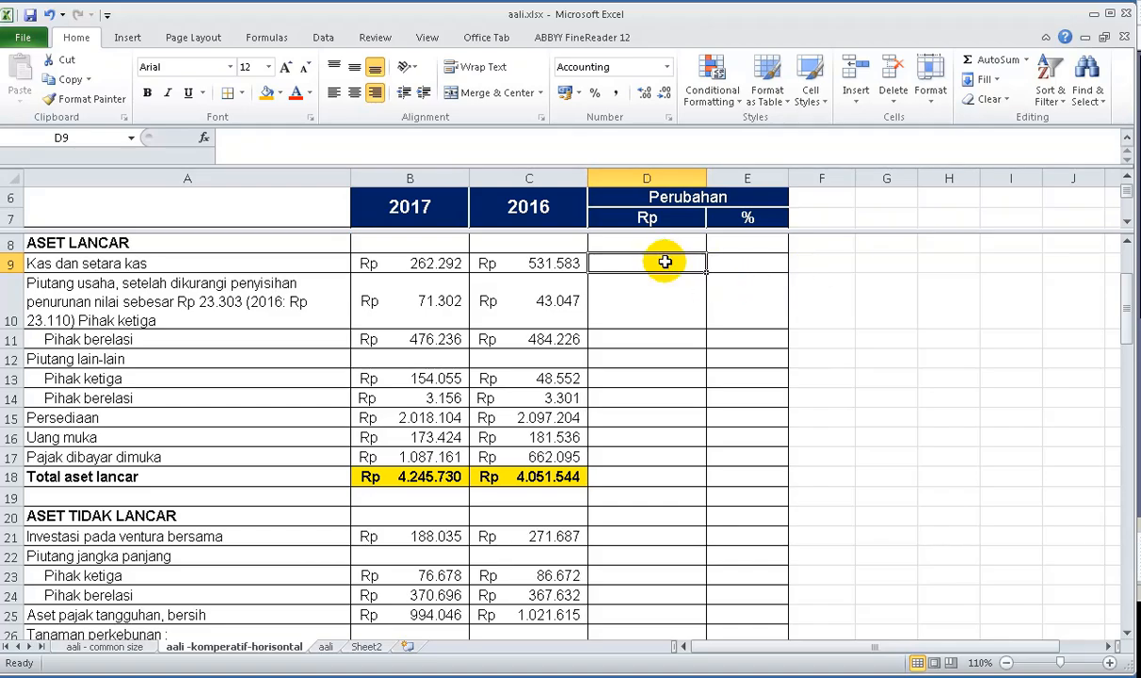
text(=)
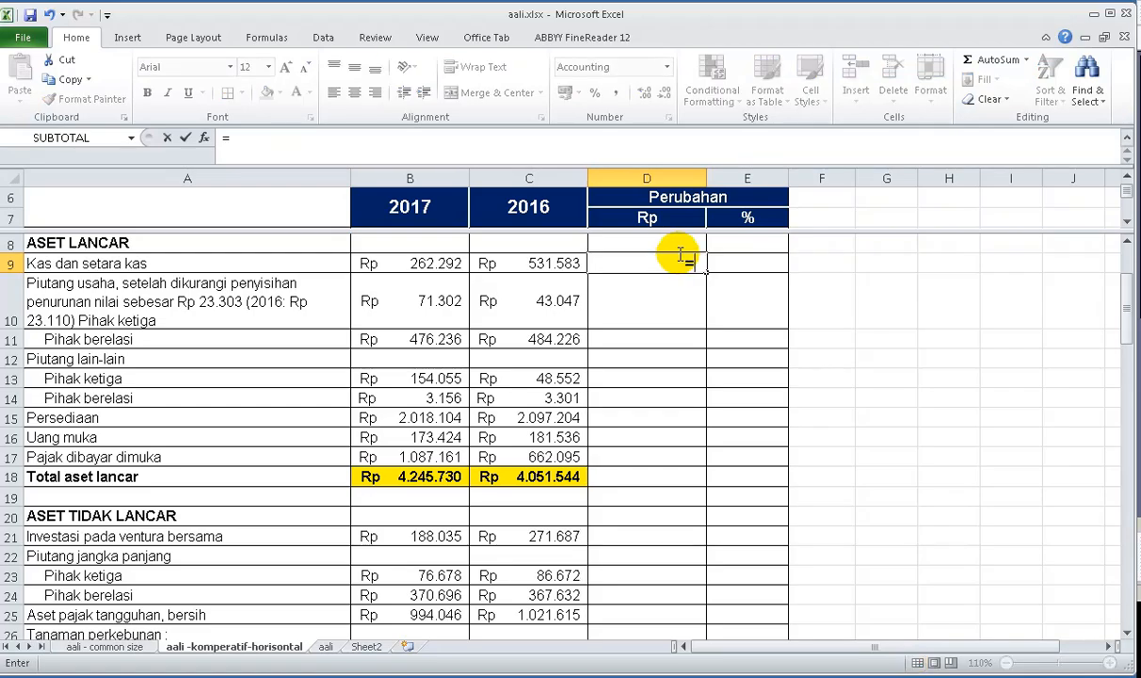
key(Left)
key(Left)
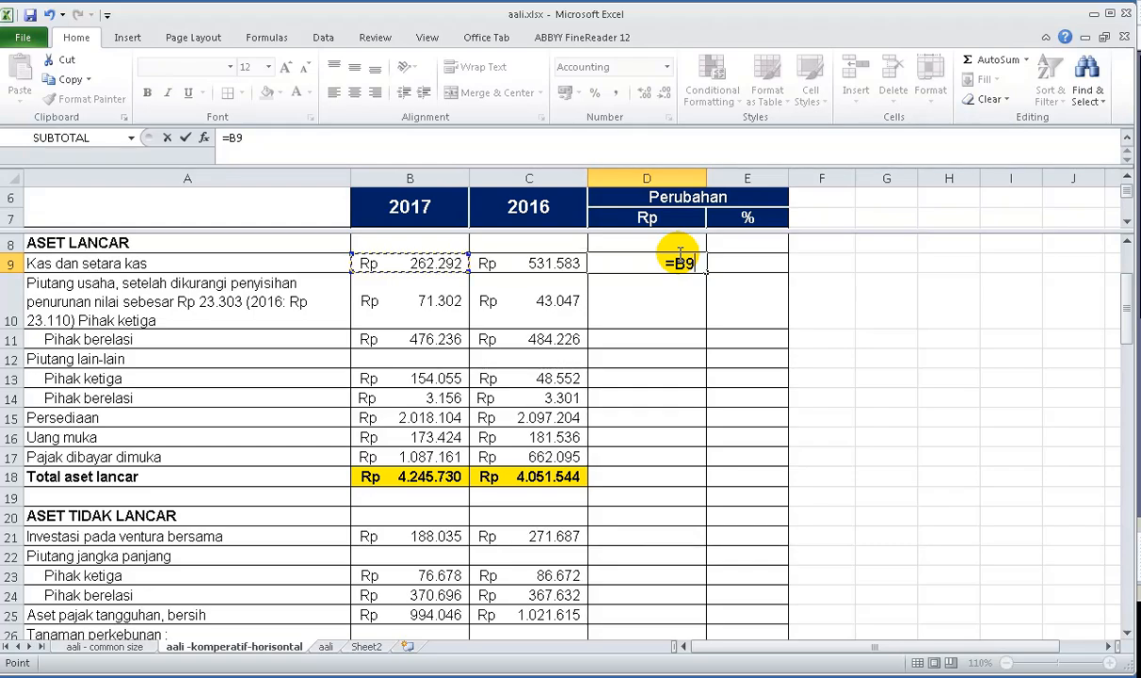
text(-)
key(Left)
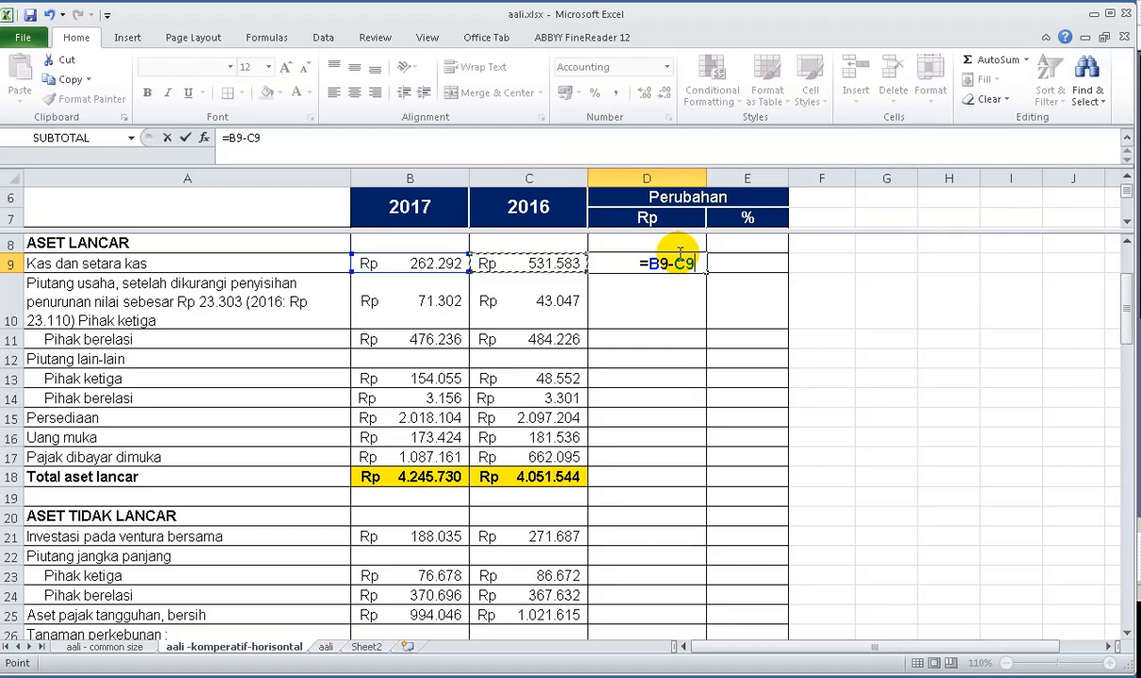
key(Return)
click(679, 256)
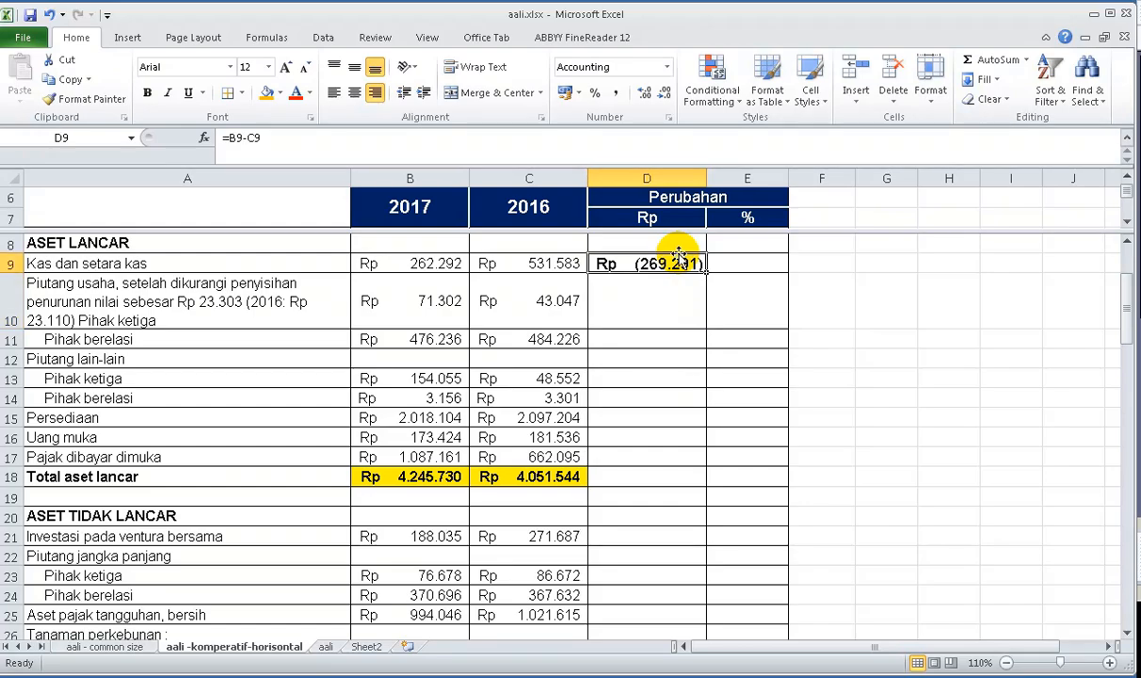
Calculate the percentage change of Kas dan setara kas in E9 with the formula =D9/C9
key(Tab)
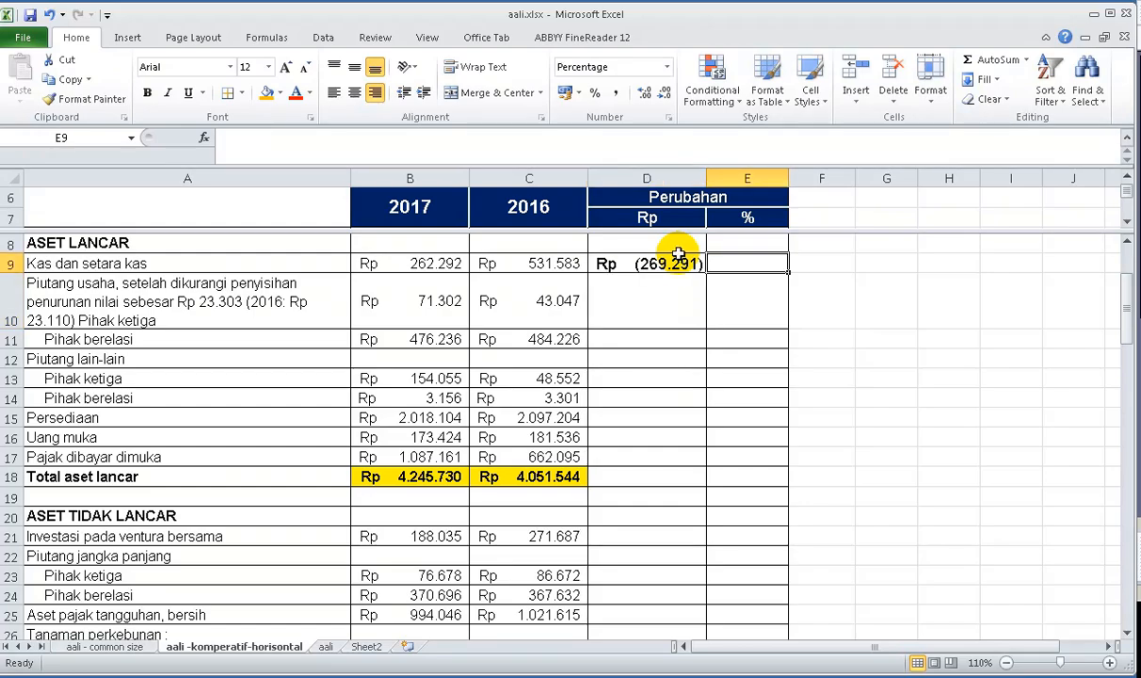
click(740, 260)
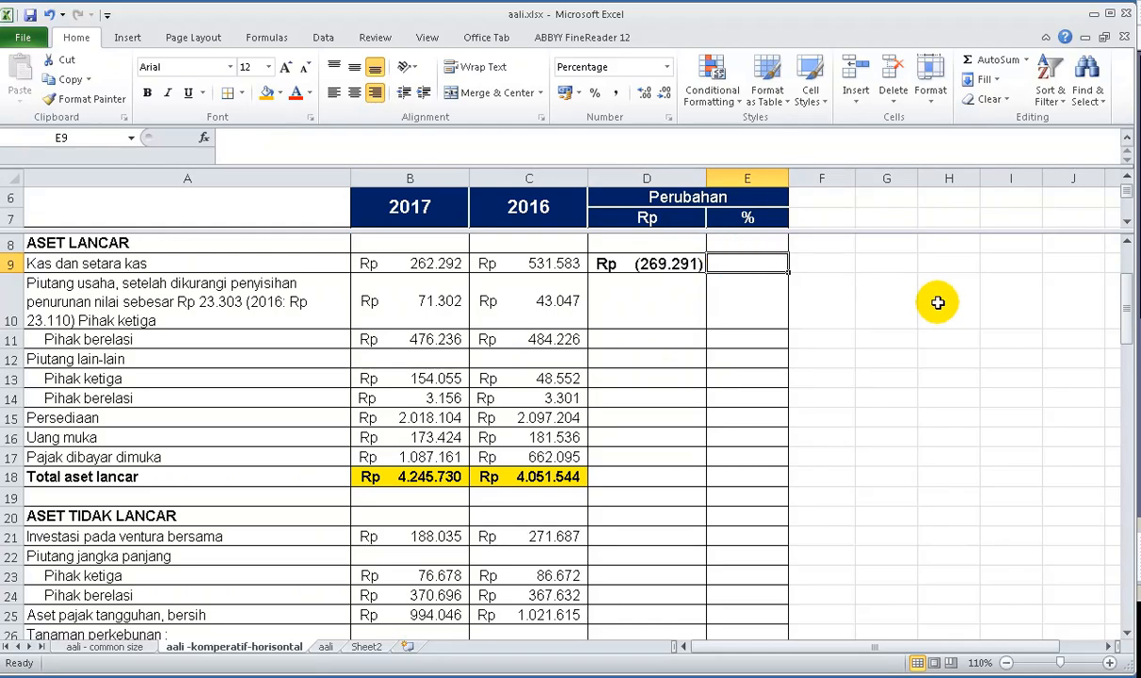
text(=)
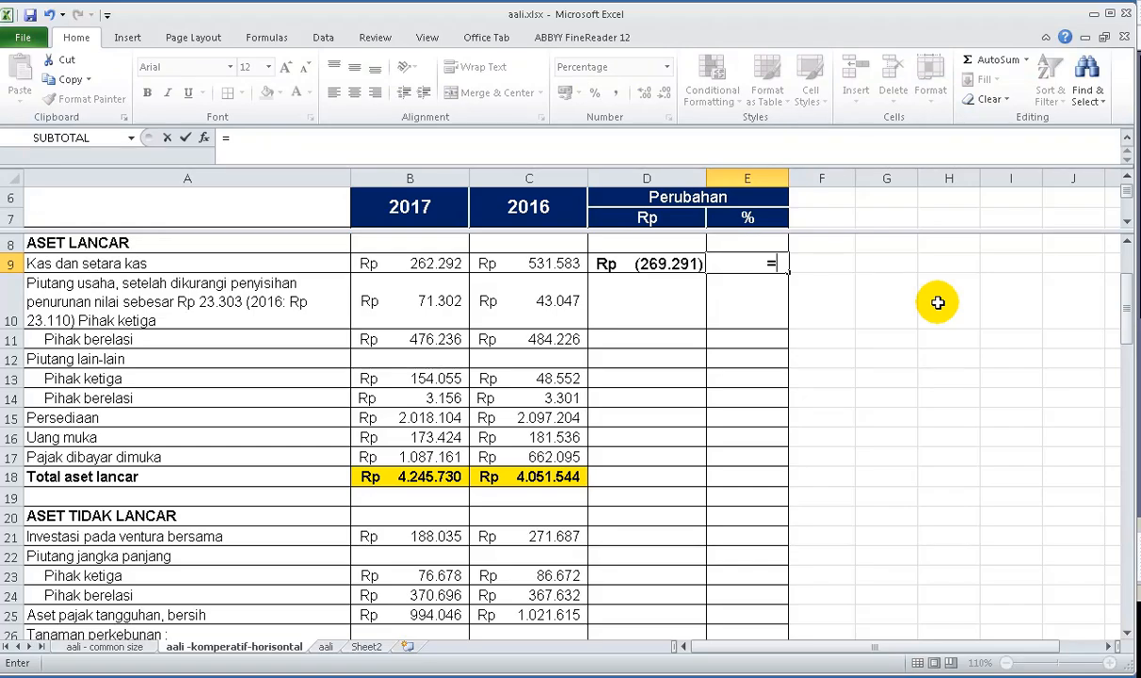
key(Left)
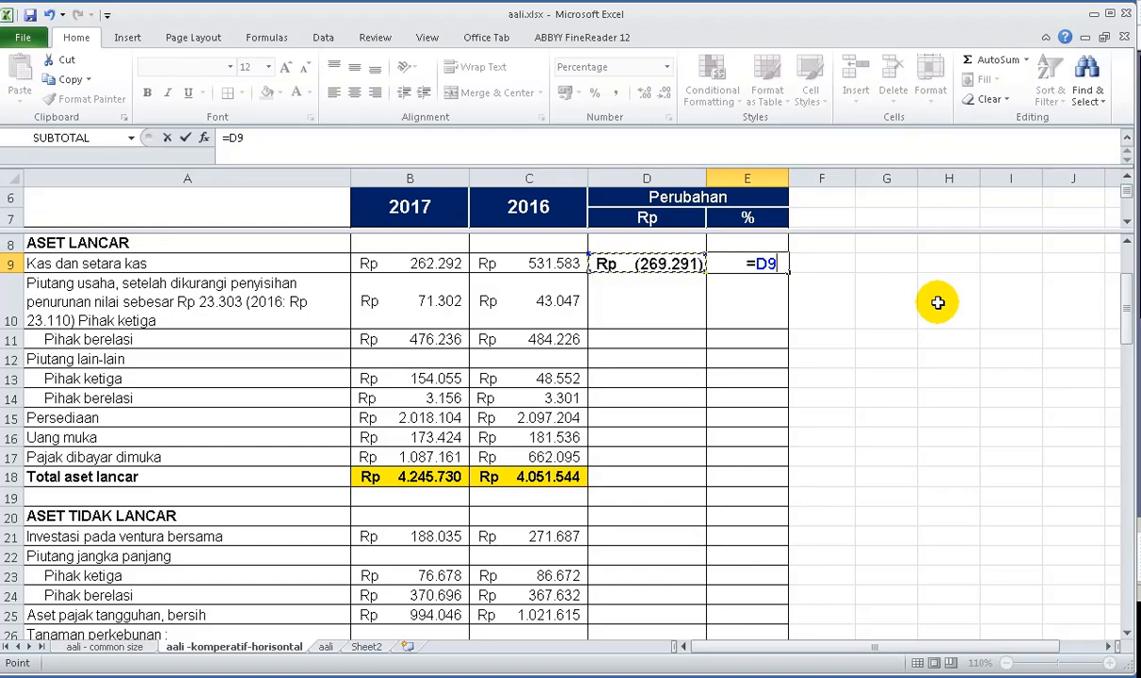
text(/)
key(Left)
key(Left)
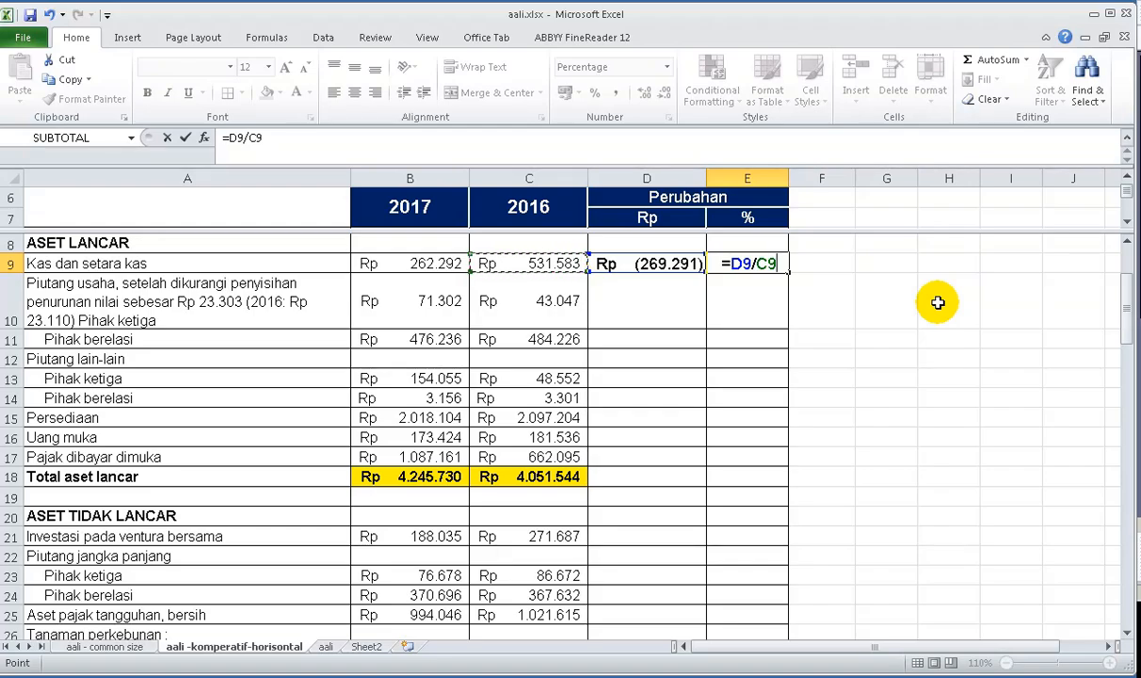
key(Return)
Copy the Rp and % change formulas from D9:E9 down to the TOTAL ASET row 37
key(Up)
key(Left)
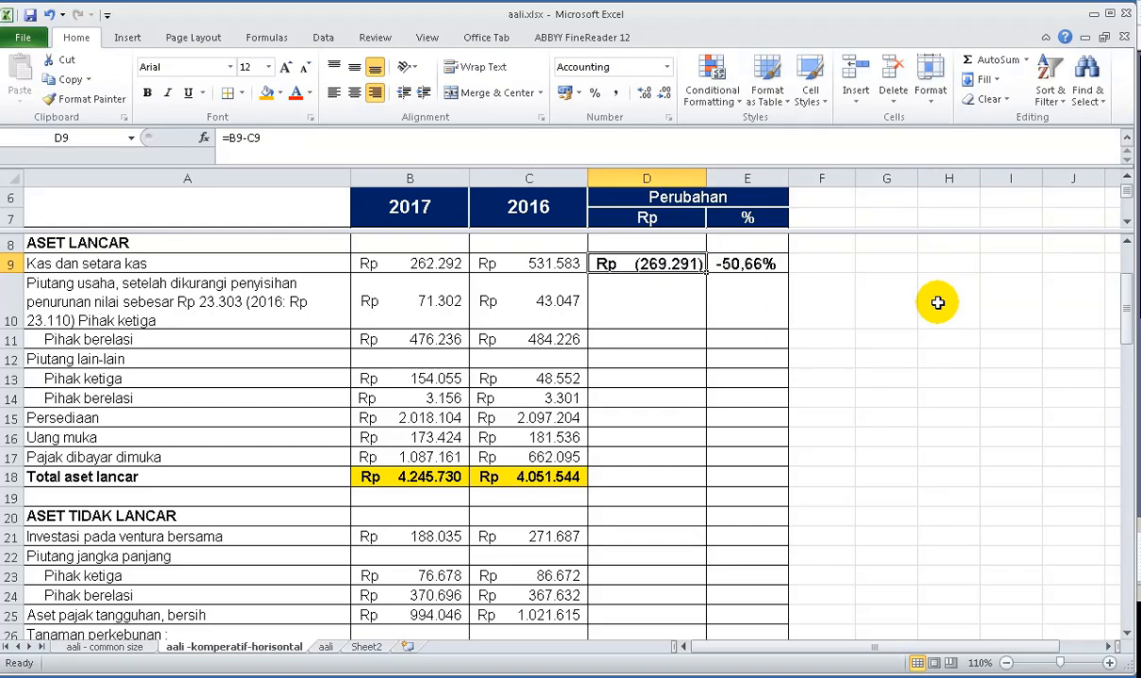
key(shift+Right)
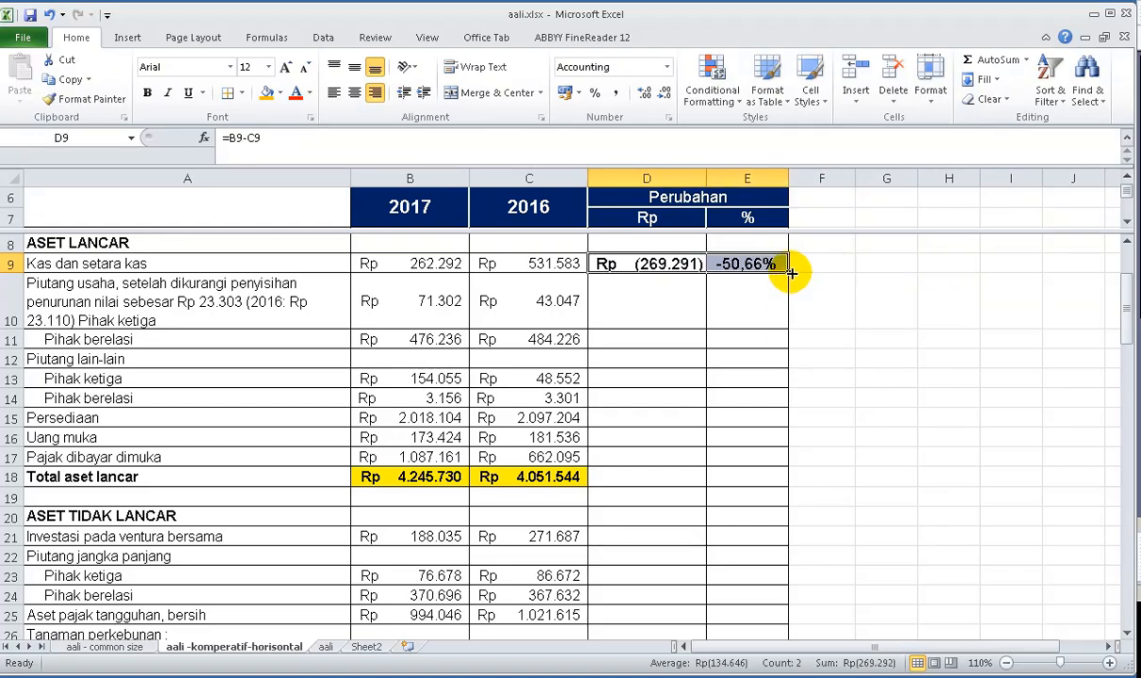
drag(792, 273, 749, 573)
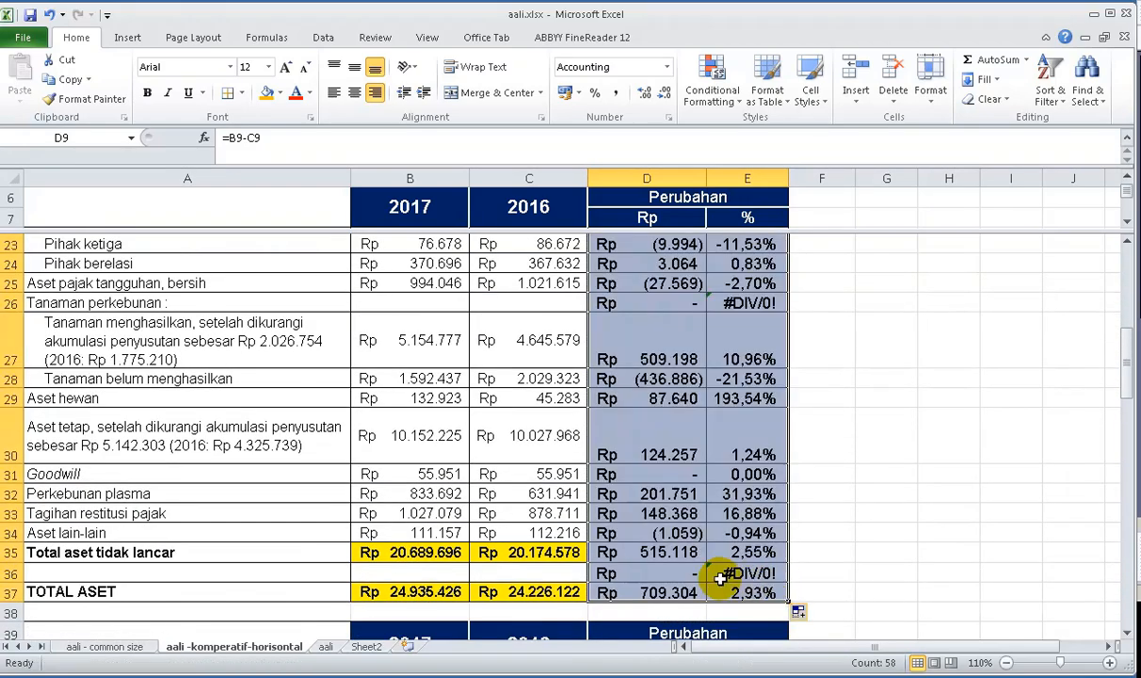
Clear the Rp and % change formulas from the blank row 36 and the Tanaman perkebunan heading row 26
click(652, 571)
drag(652, 571, 739, 571)
key(Delete)
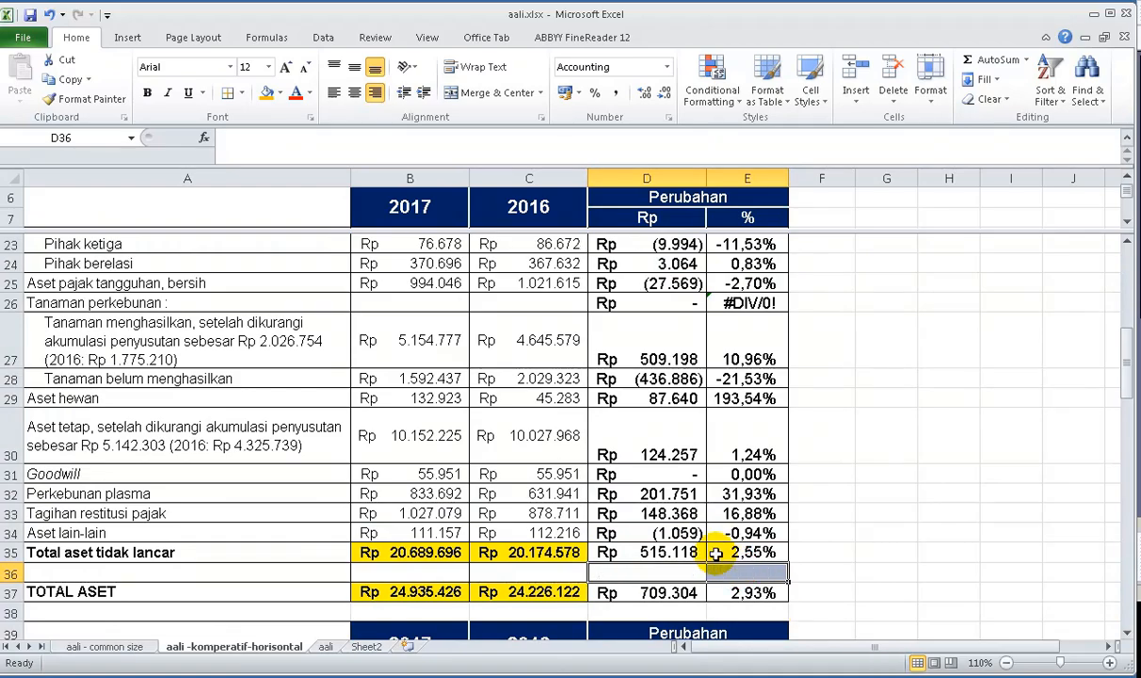
drag(621, 301, 774, 306)
key(Delete)
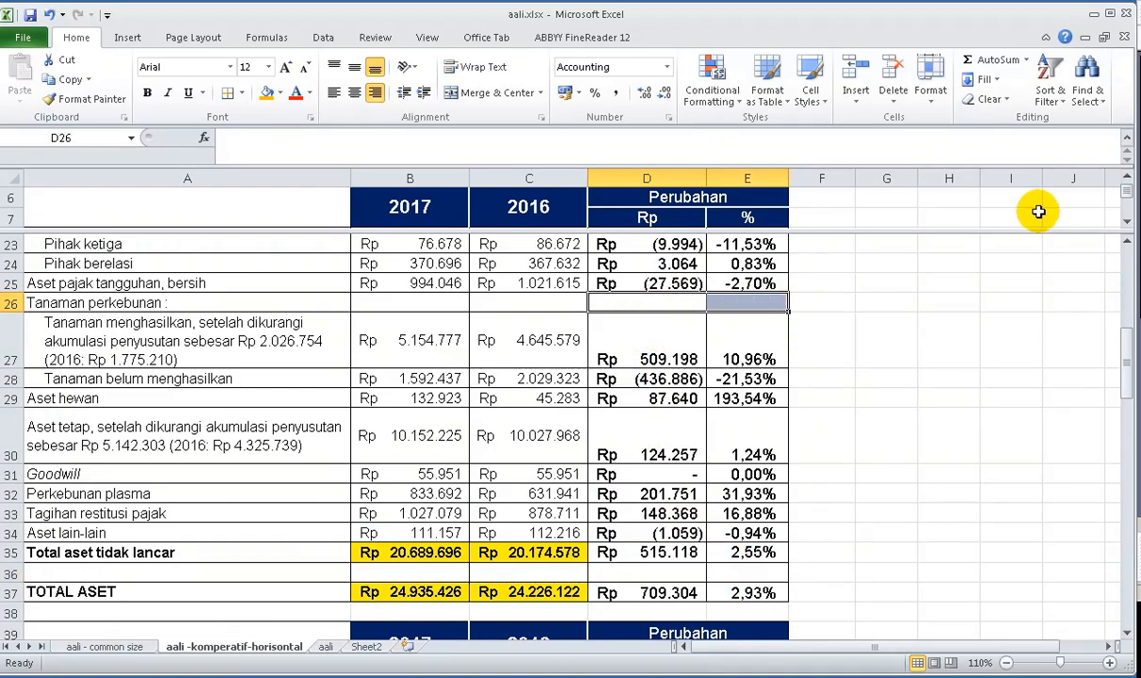
Clear the Rp and % change formulas from the Piutang jangka panjang row, rows 19 and 20, and the Piutang lain-lain row
click(1127, 244)
scroll(1127, 244, up, 3)
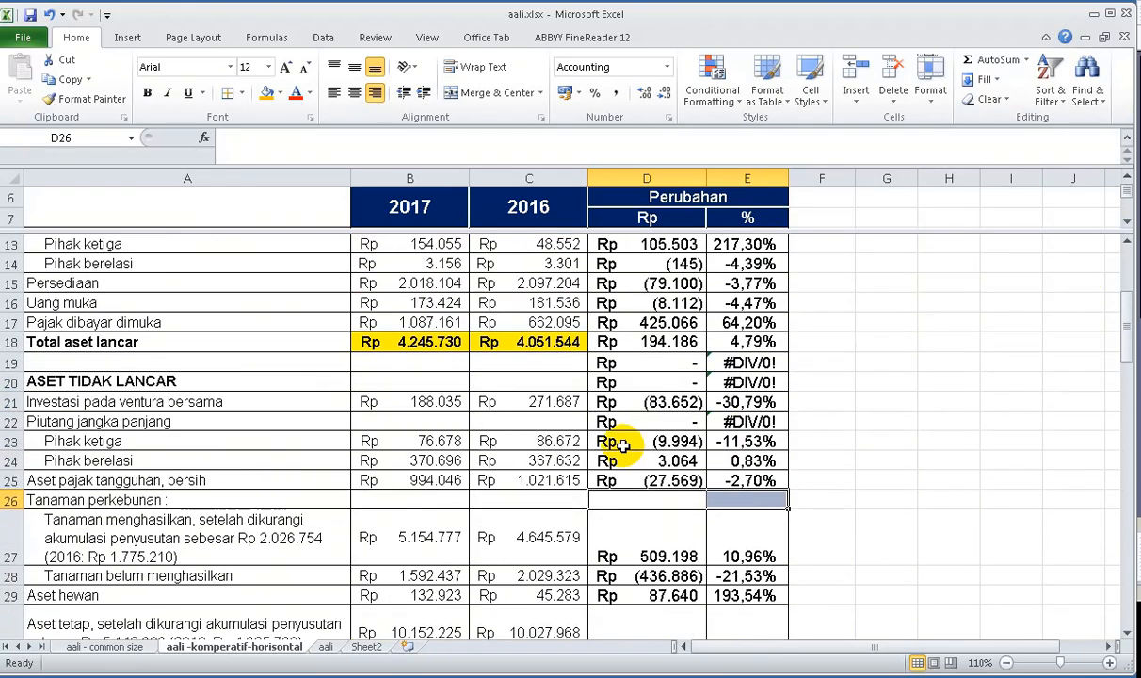
click(634, 424)
drag(633, 424, 744, 423)
key(Delete)
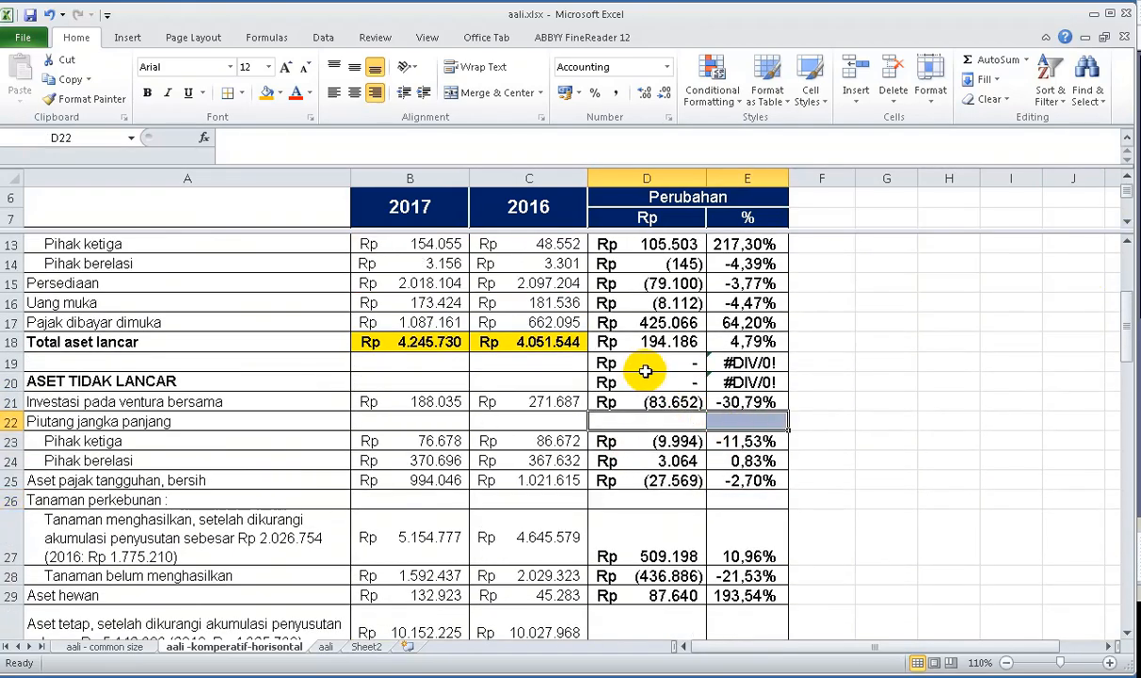
drag(647, 364, 733, 378)
key(Delete)
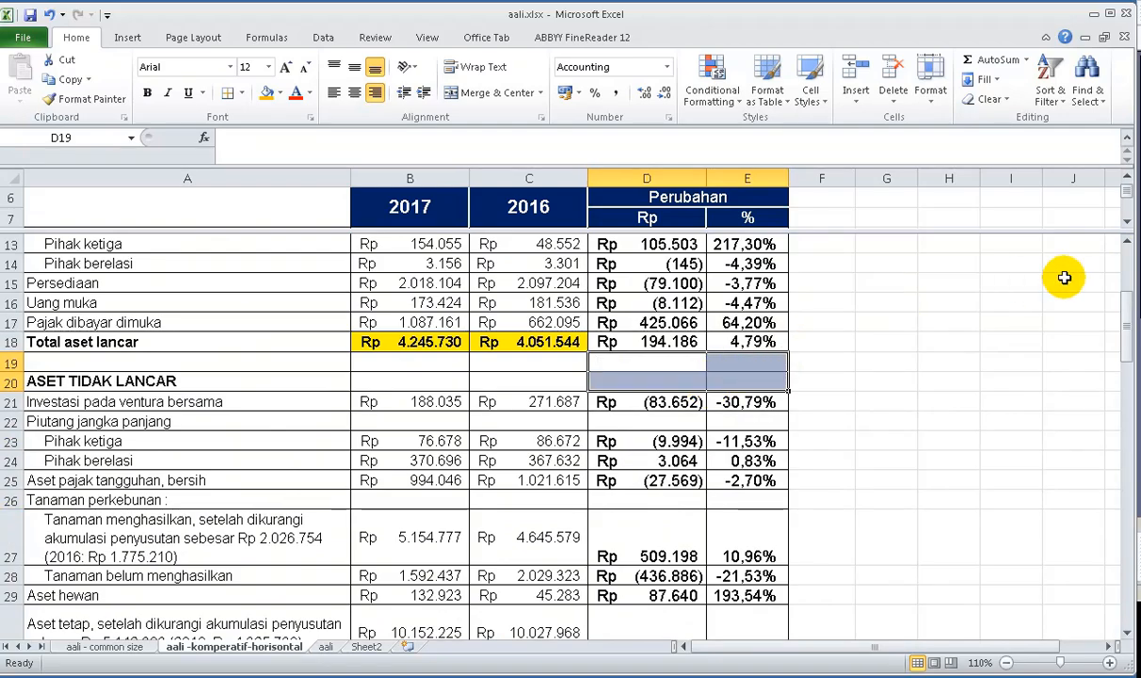
scroll(1127, 243, up, 3)
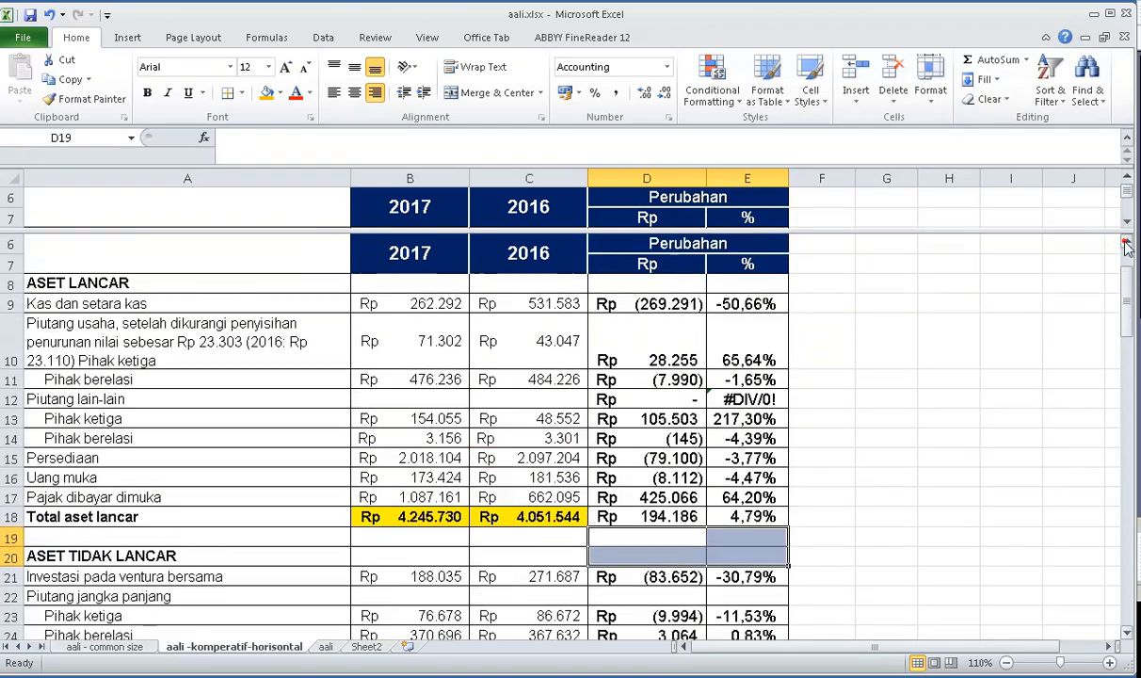
drag(630, 395, 742, 399)
key(Delete)
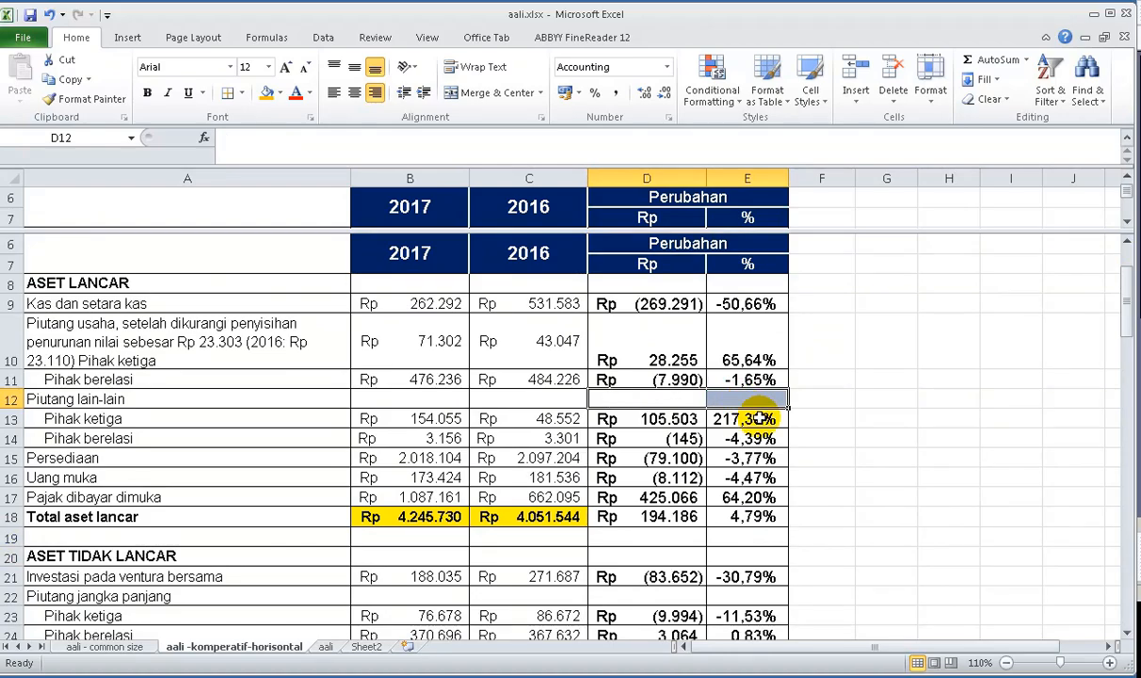
Fill the Rp and % change cells of Total aset lancar with orange and check their formulas
key(Down)
key(Down)
key(Down)
key(Down)
key(Down)
key(Down)
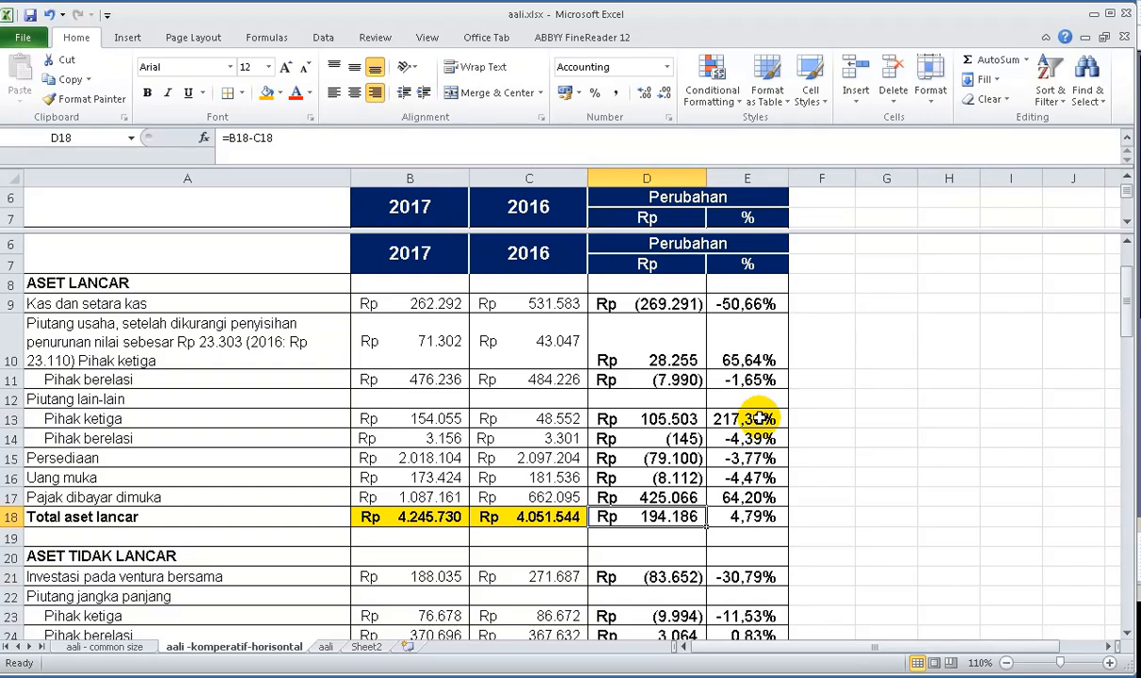
key(shift+Right)
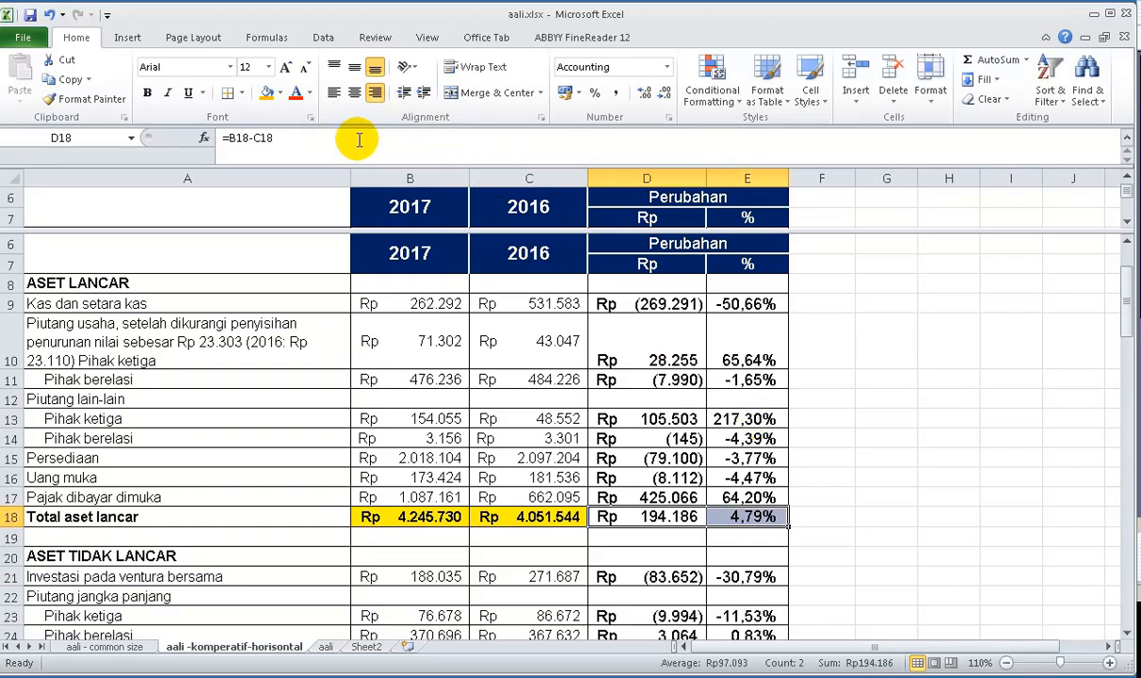
click(266, 92)
click(765, 524)
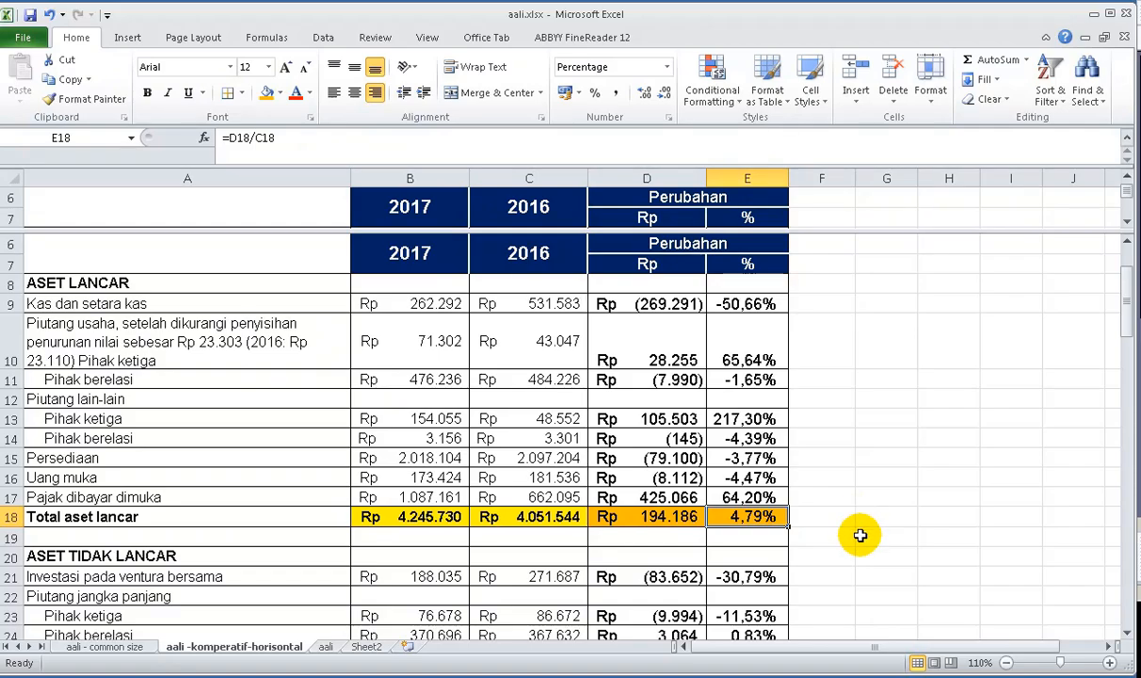
click(675, 518)
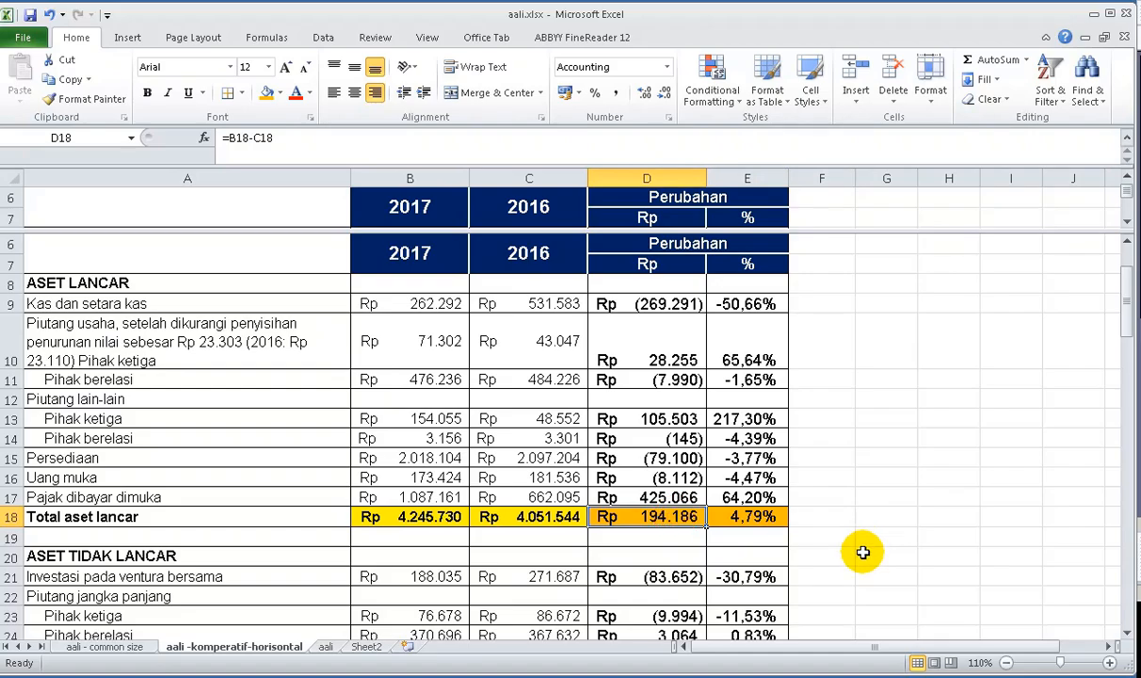
Fill the Rp and % change cells of Total aset tidak lancar with orange and check their formulas
click(1126, 639)
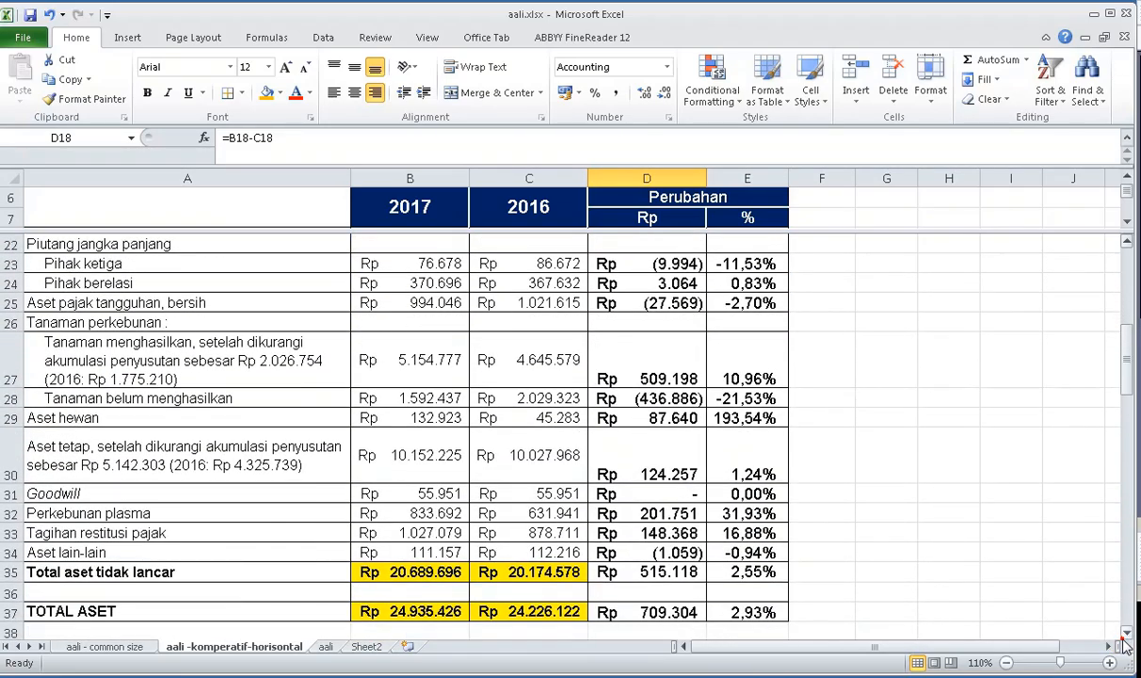
drag(660, 571, 753, 571)
click(267, 92)
click(890, 572)
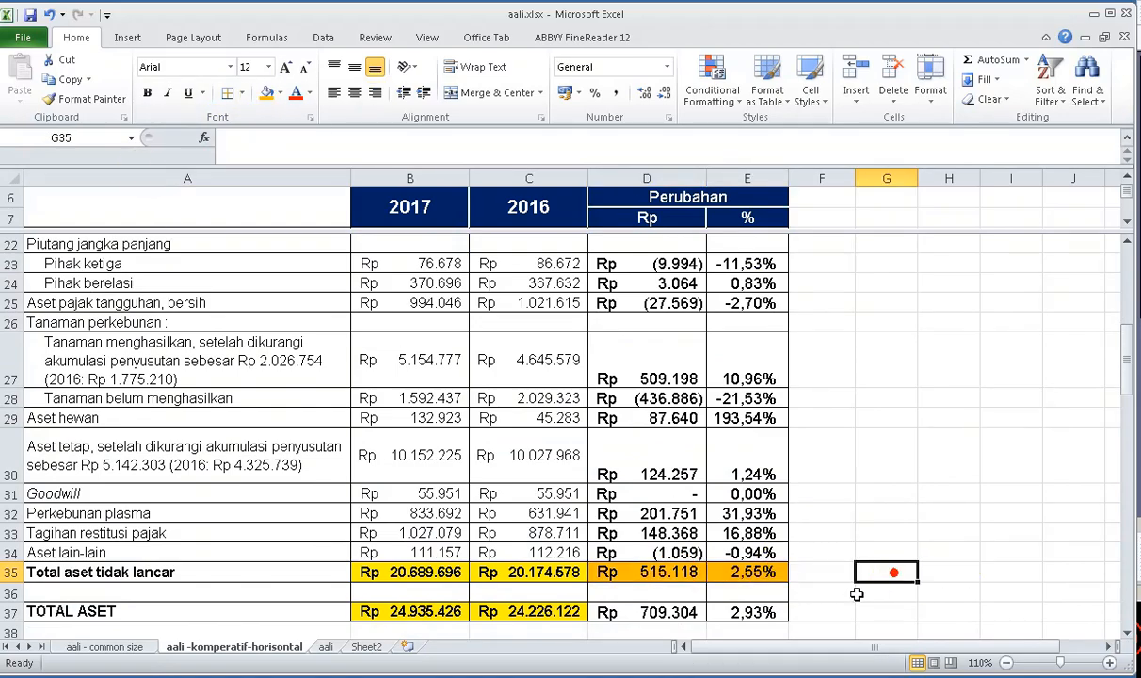
click(754, 572)
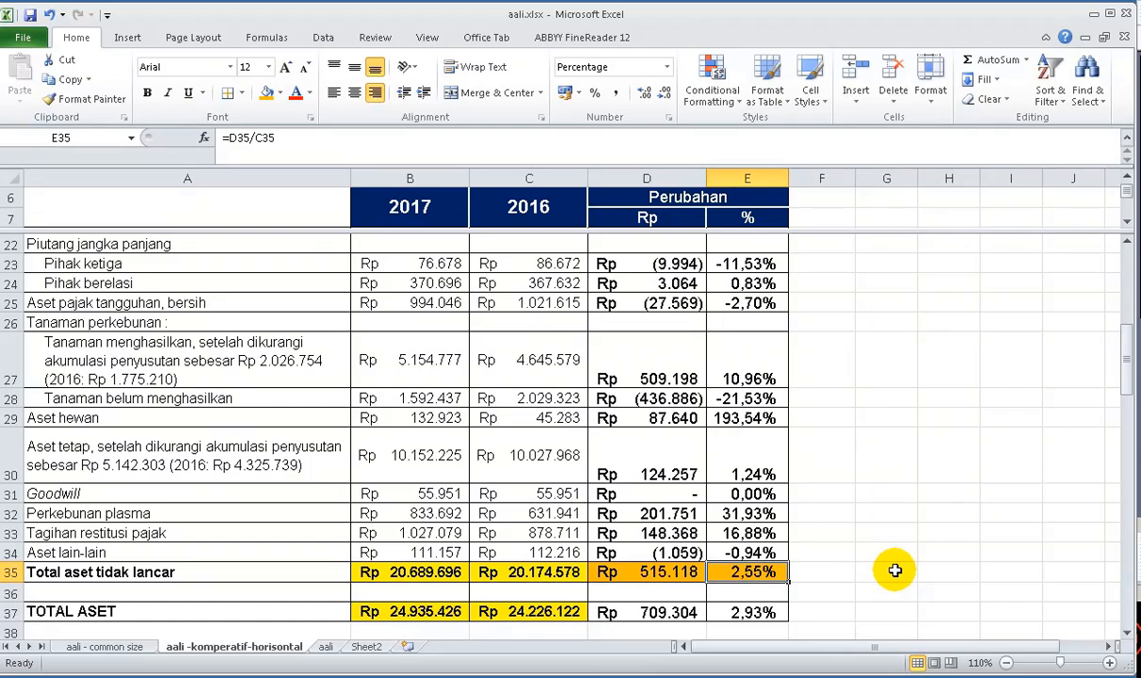
click(644, 569)
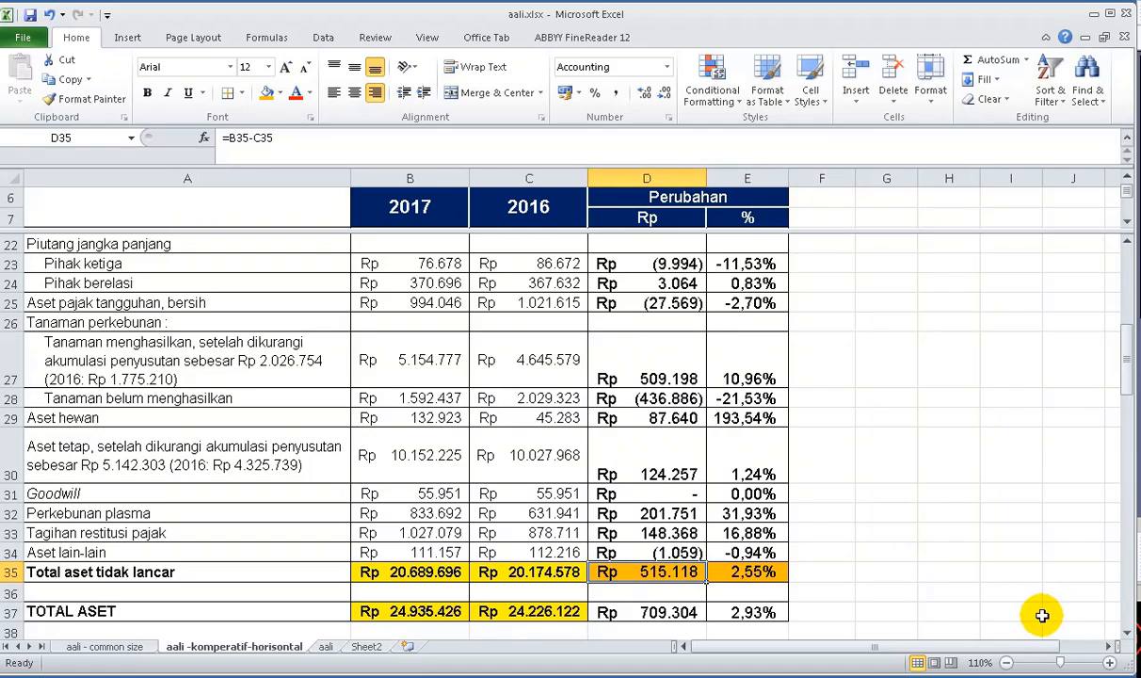
Fill the Rp and % change cells of TOTAL ASET with orange and check their formulas
click(1127, 633)
click(1127, 633)
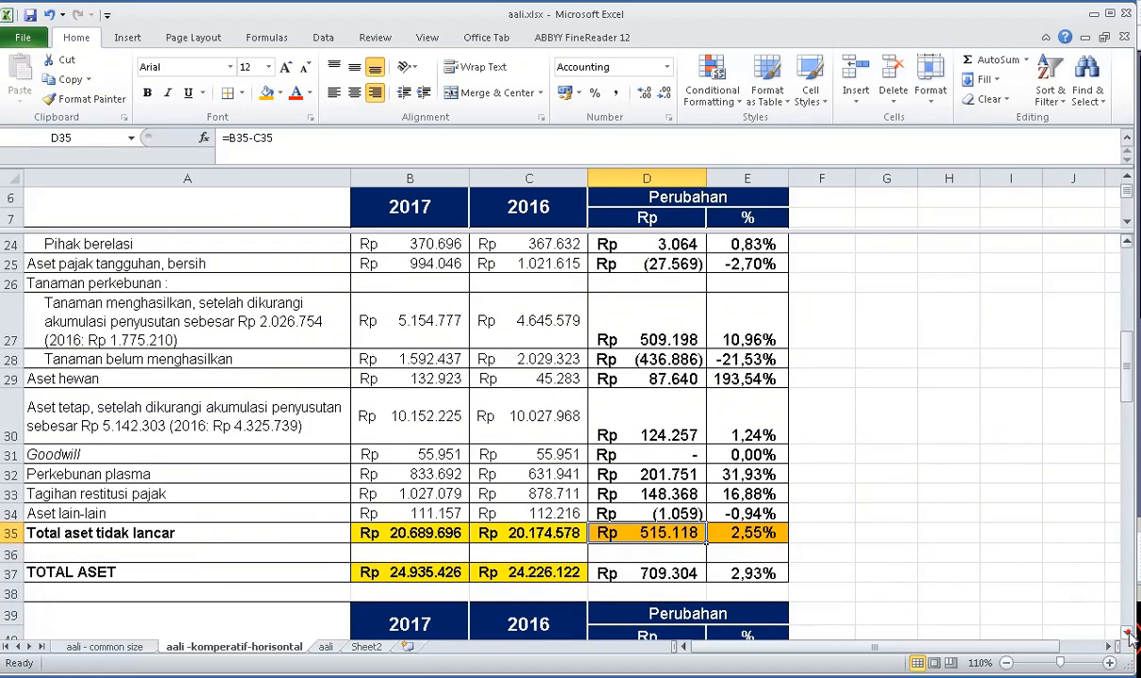
click(1127, 633)
click(647, 553)
drag(647, 553, 747, 550)
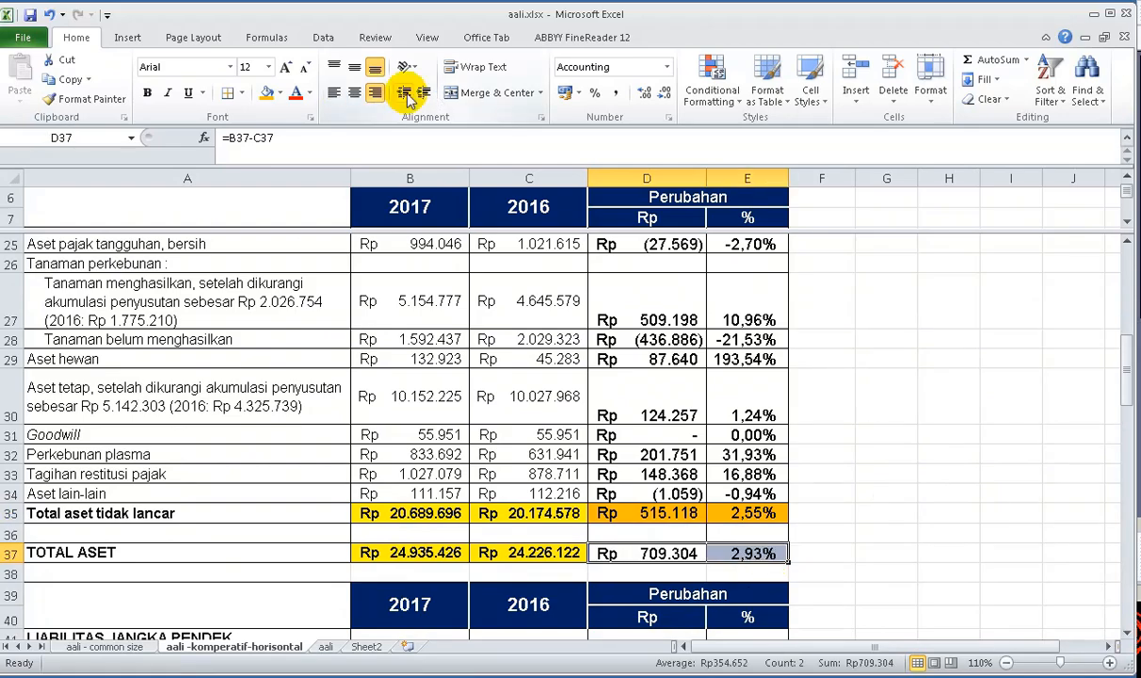
click(267, 92)
click(905, 475)
click(747, 553)
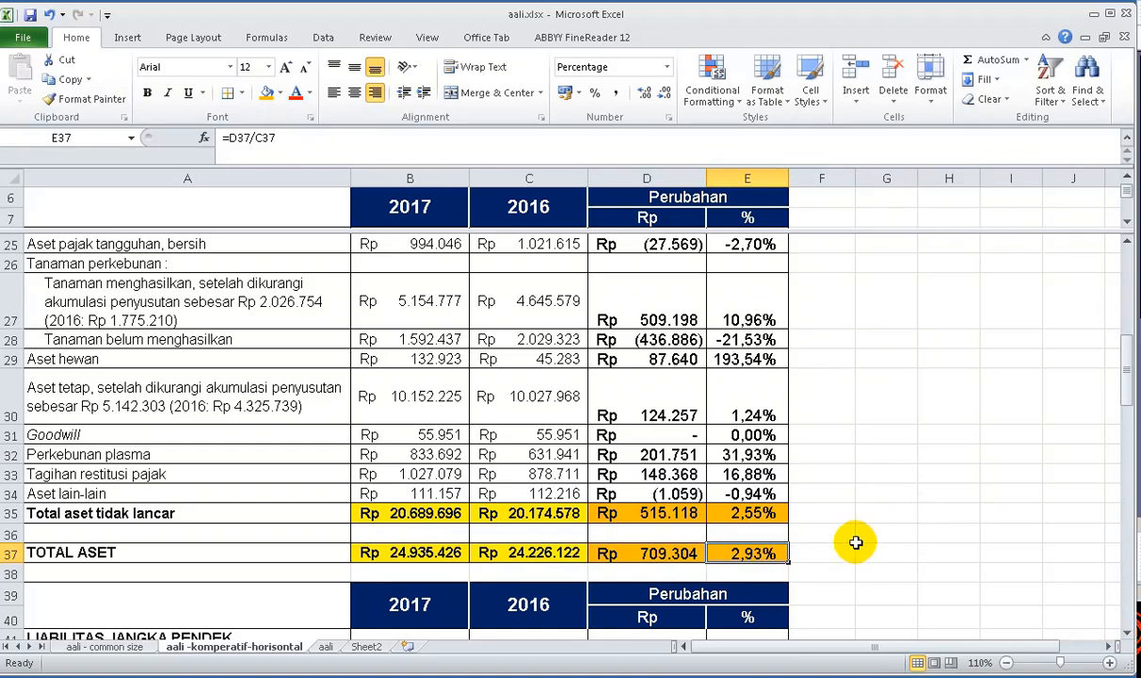
click(664, 553)
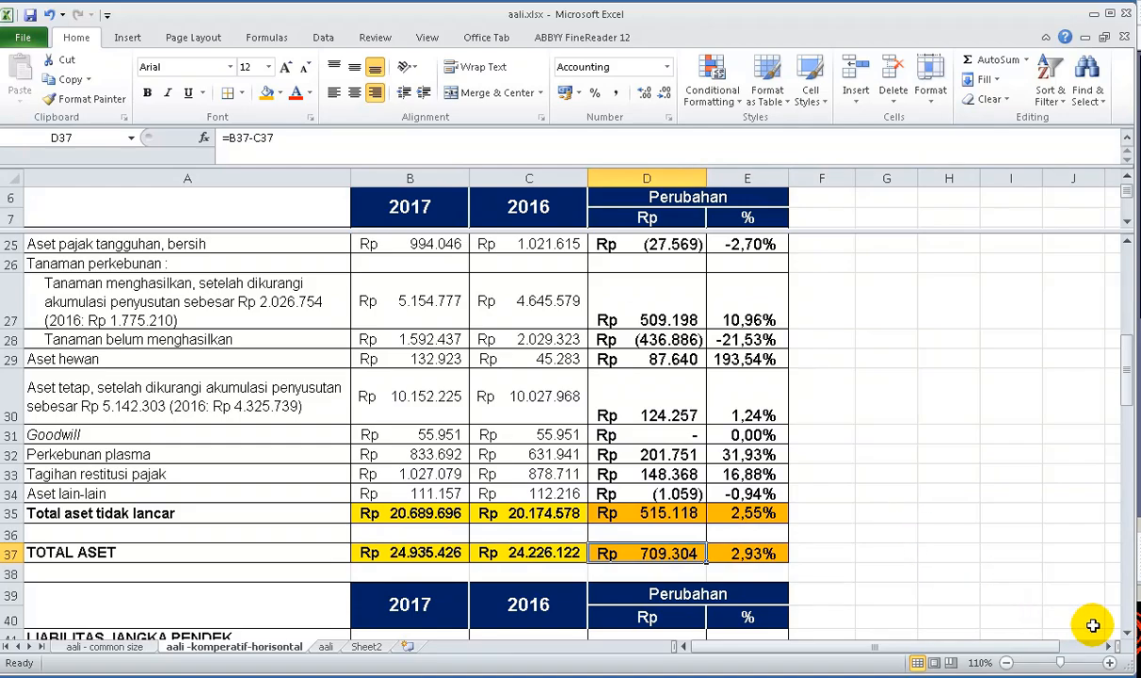
Enter the Rp change formula =B43-C43 in D43 for Pihak ketiga under Uang muka pelanggan
click(1125, 632)
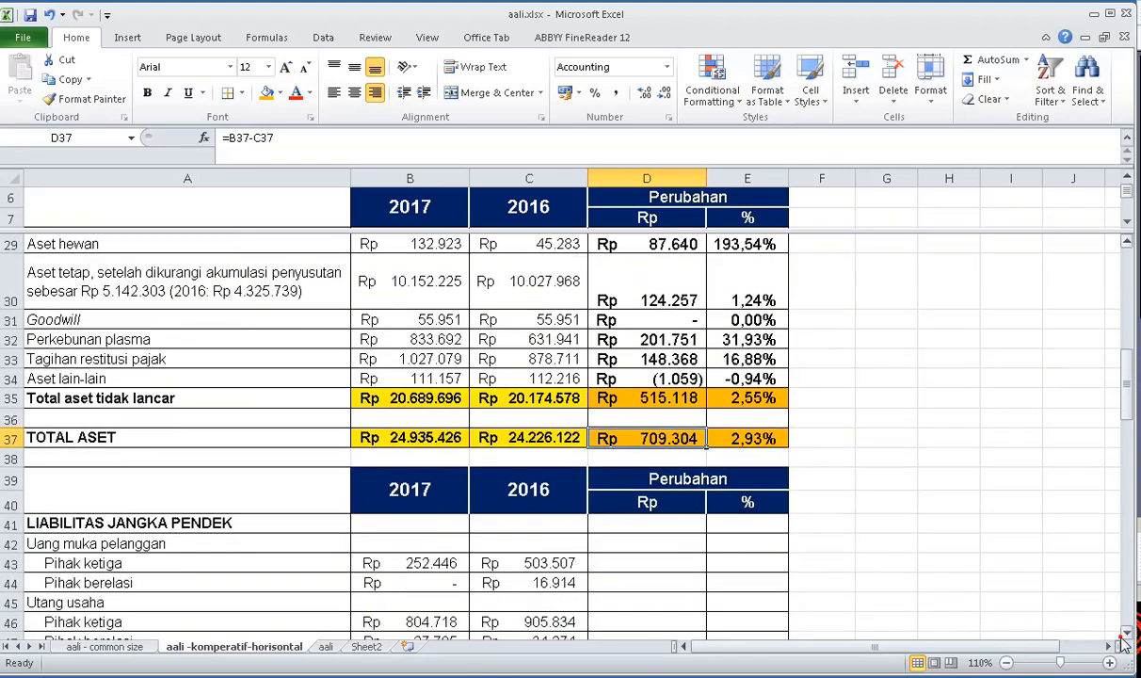
click(1123, 637)
click(1123, 636)
click(1123, 637)
click(1122, 637)
click(1123, 636)
click(1121, 637)
double_click(1118, 636)
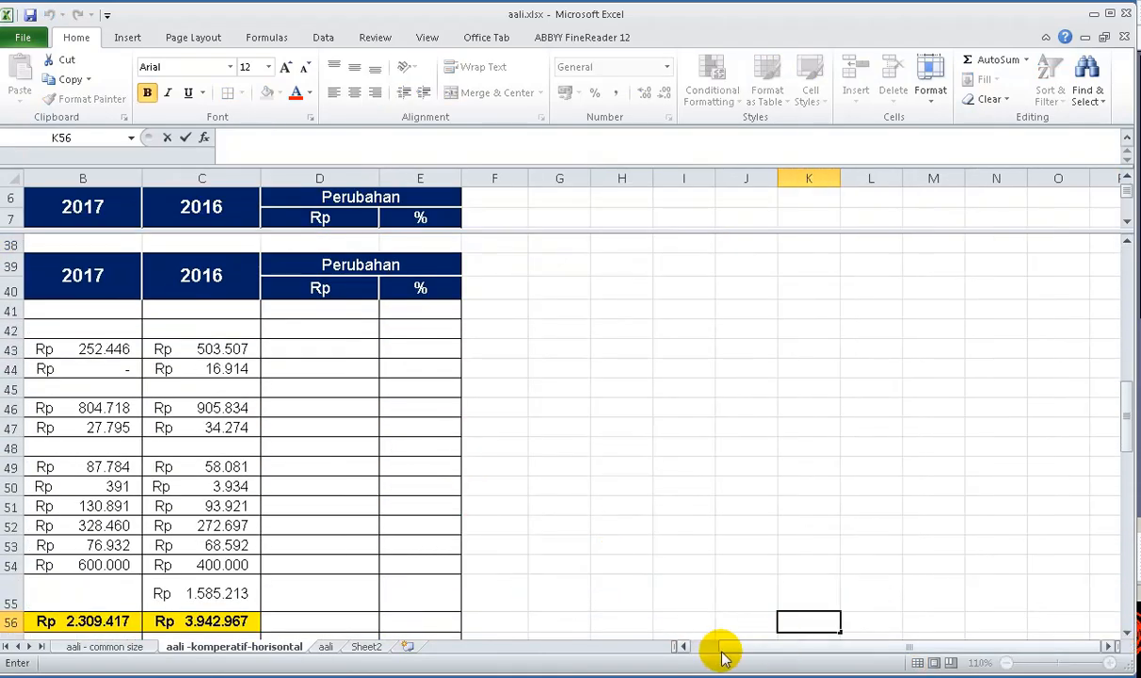
drag(749, 646, 714, 653)
click(676, 308)
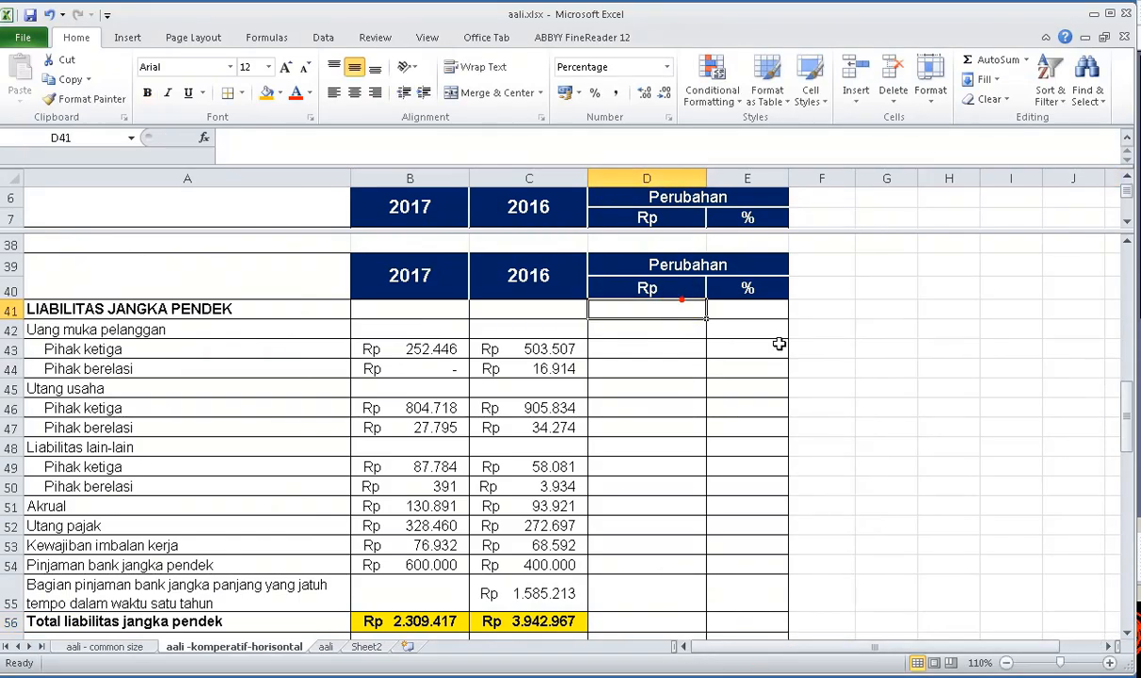
click(1127, 635)
click(1127, 634)
click(1127, 635)
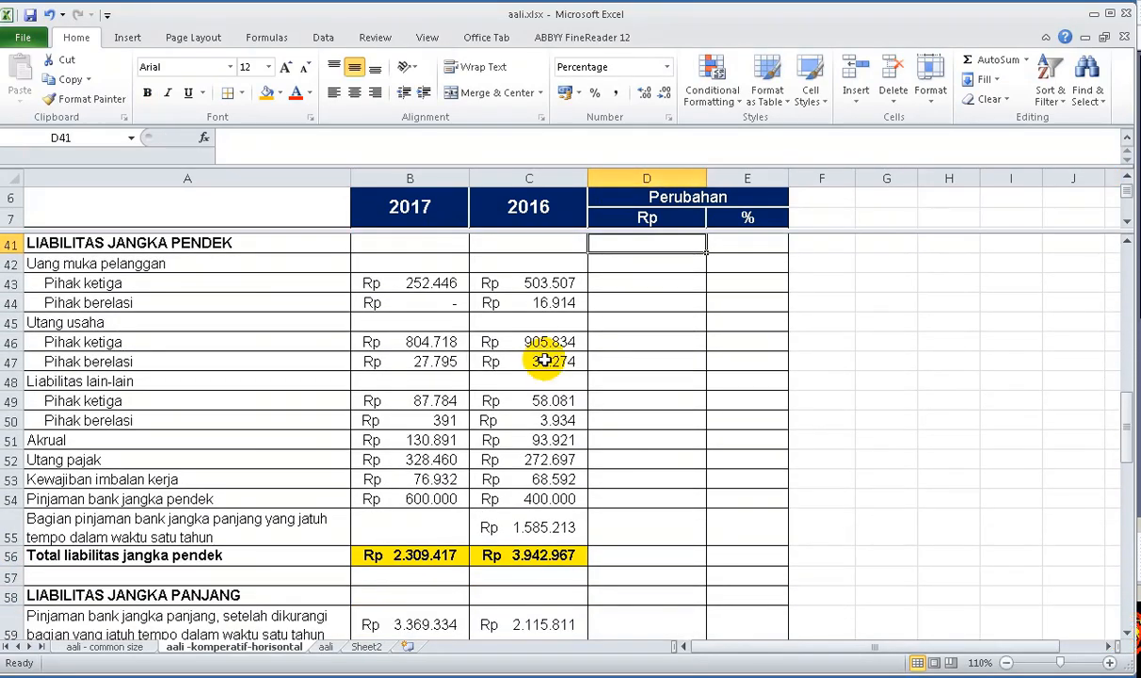
click(650, 265)
click(662, 281)
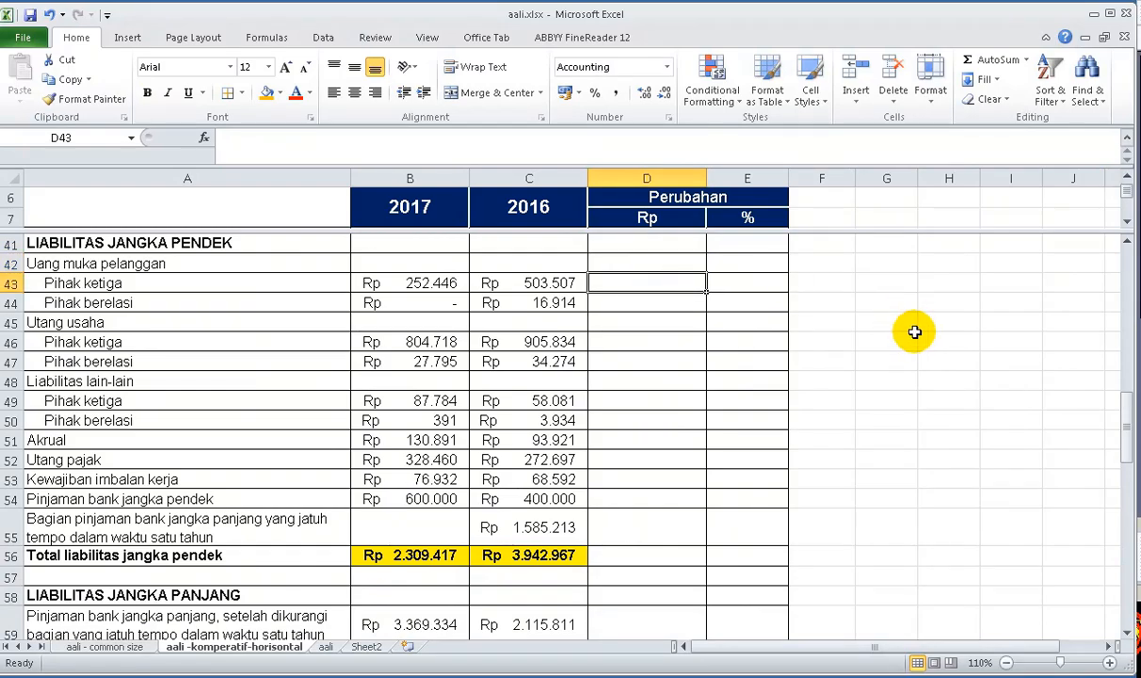
text(=)
key(Left)
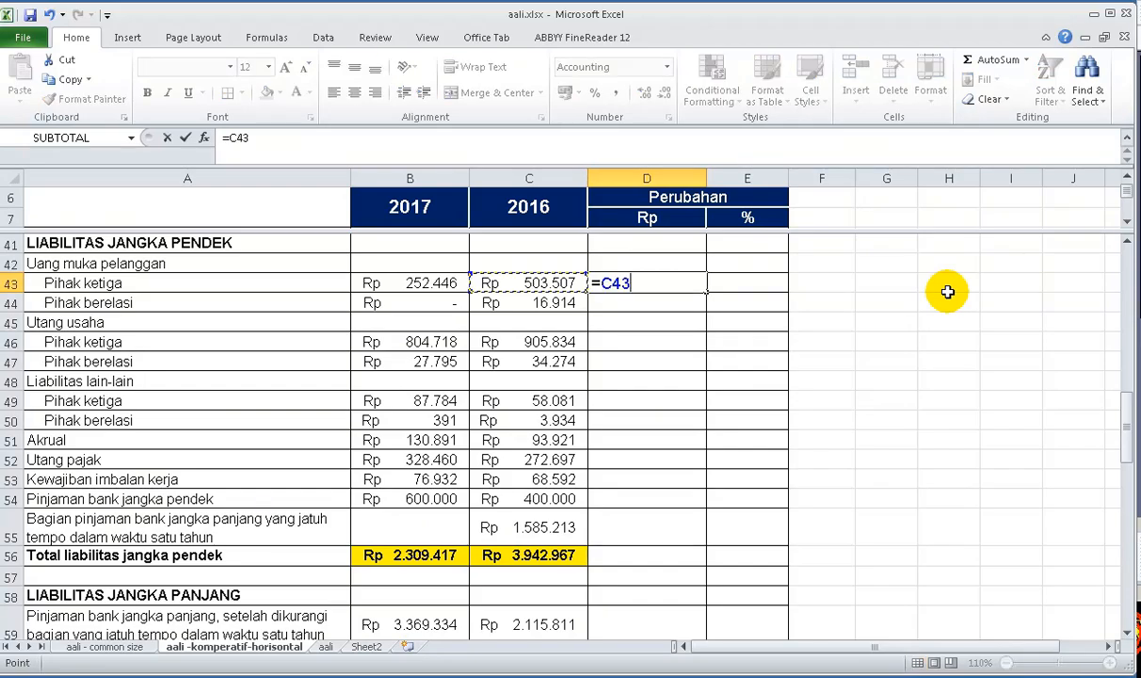
key(Left)
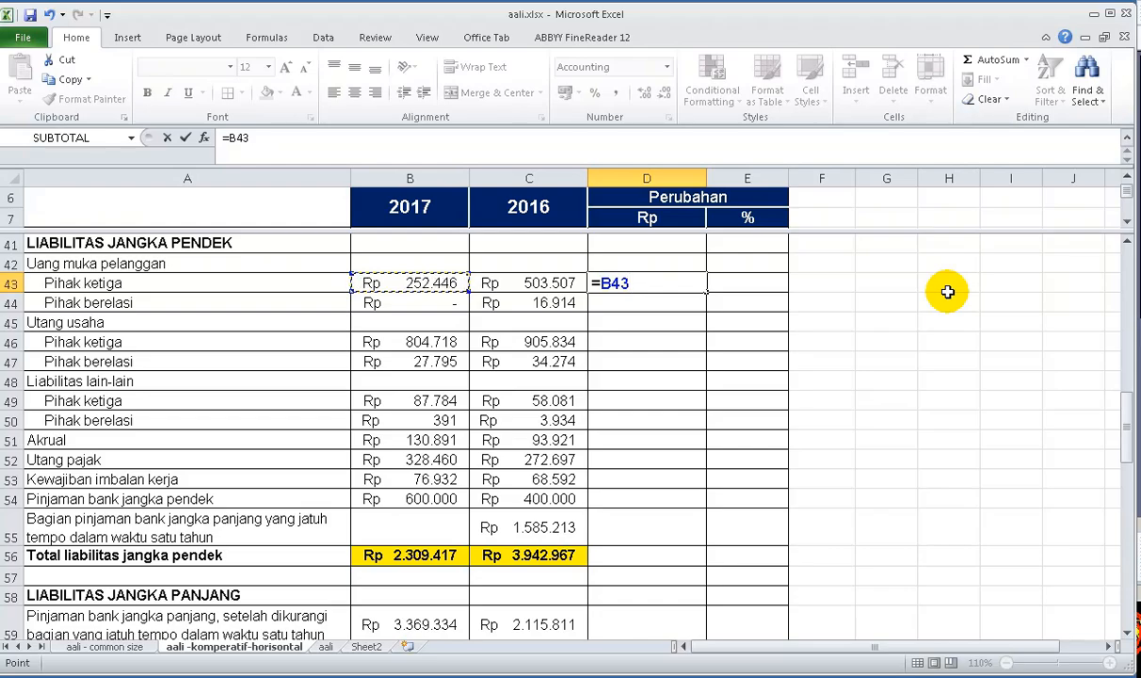
text(-)
key(Left)
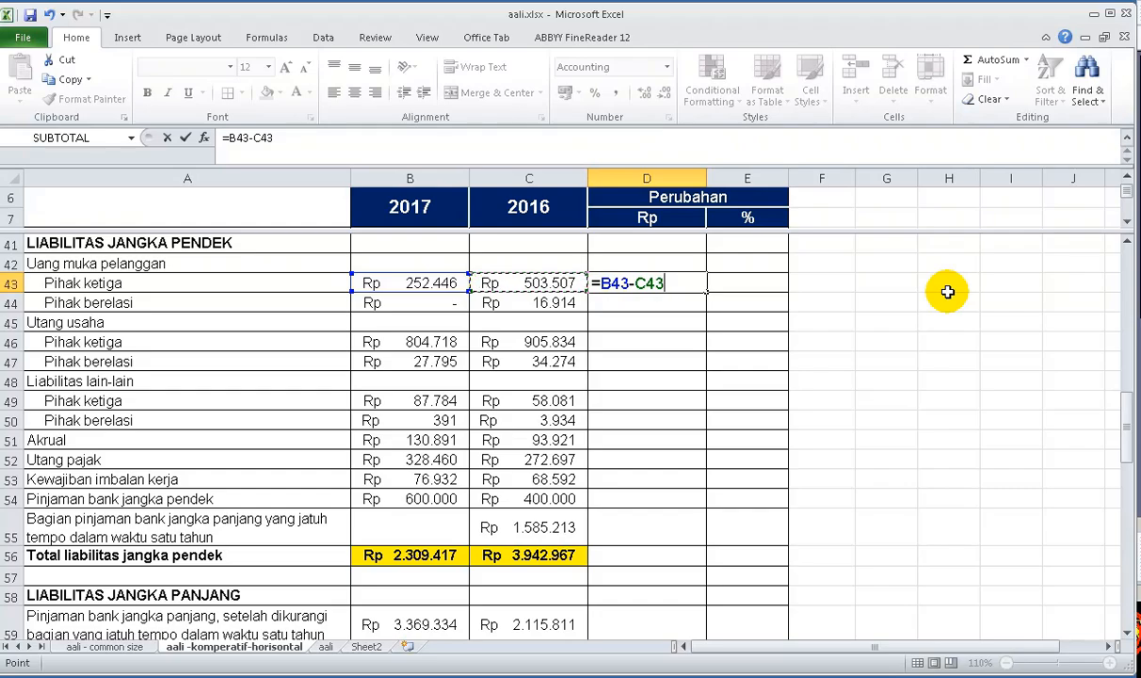
key(Return)
Enter the % change formula =D43/C43 in E43 for Pihak ketiga under Uang muka pelanggan
key(Up)
key(Right)
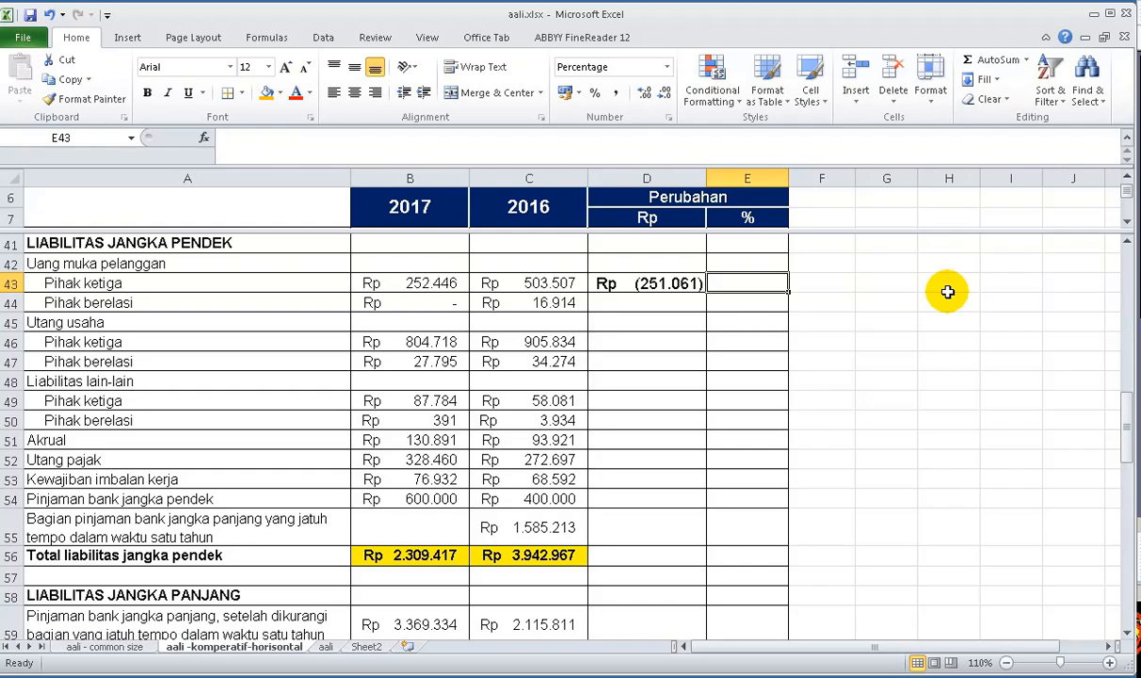
text(=)
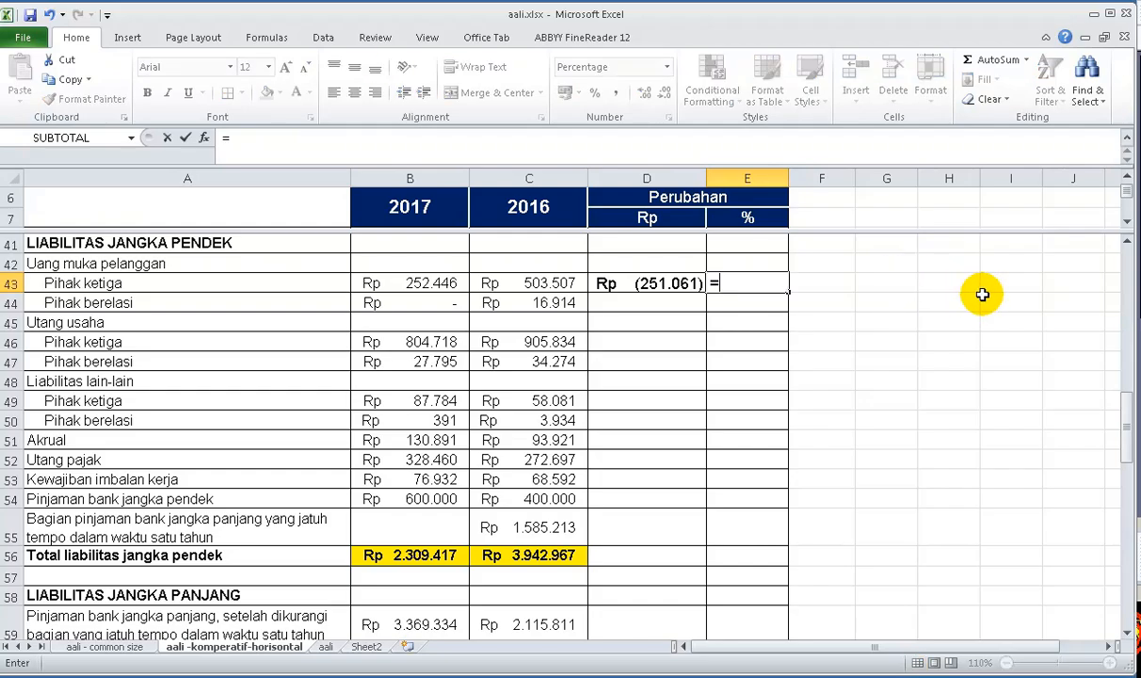
key(Left)
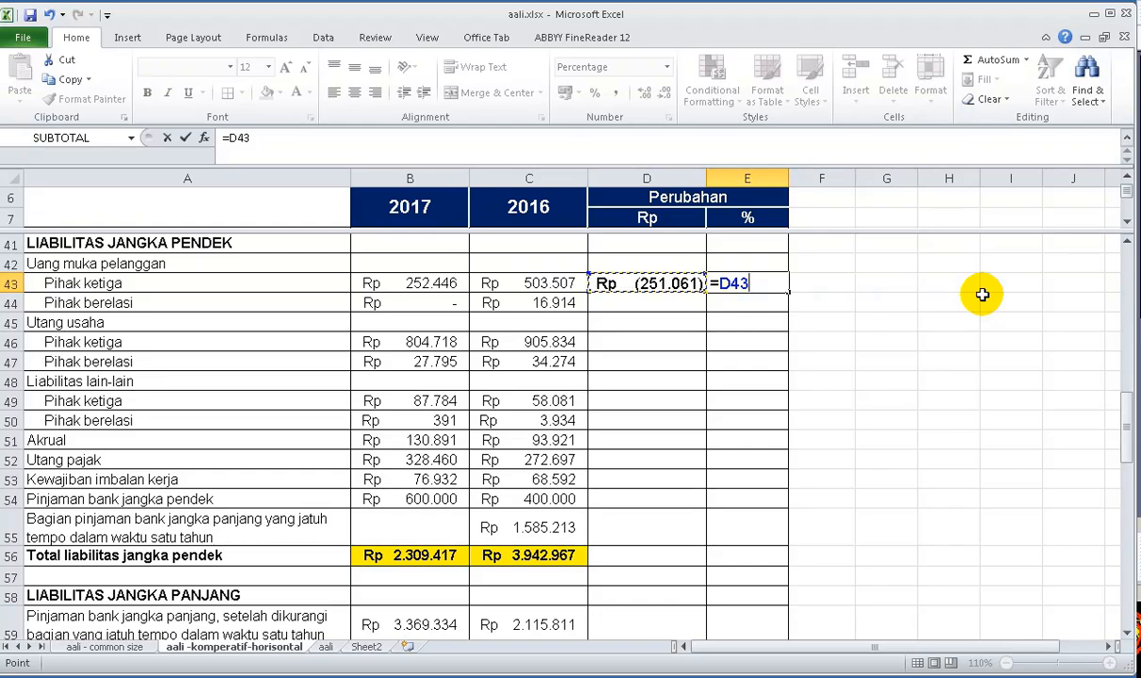
text(/)
key(Left)
key(Left)
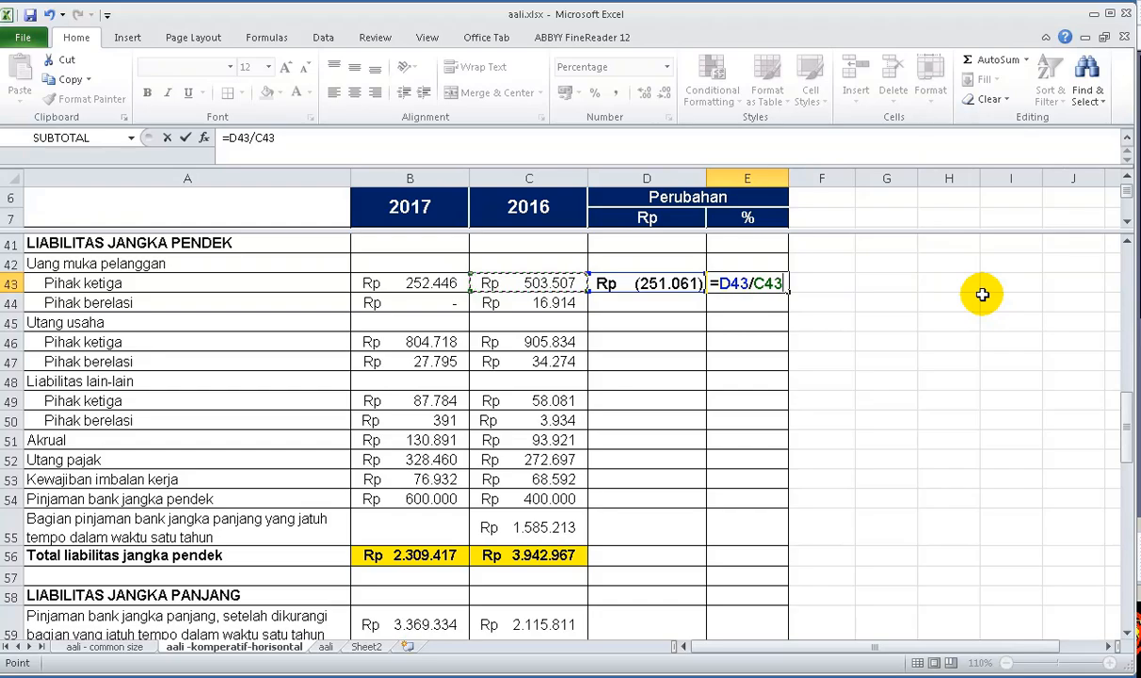
key(Return)
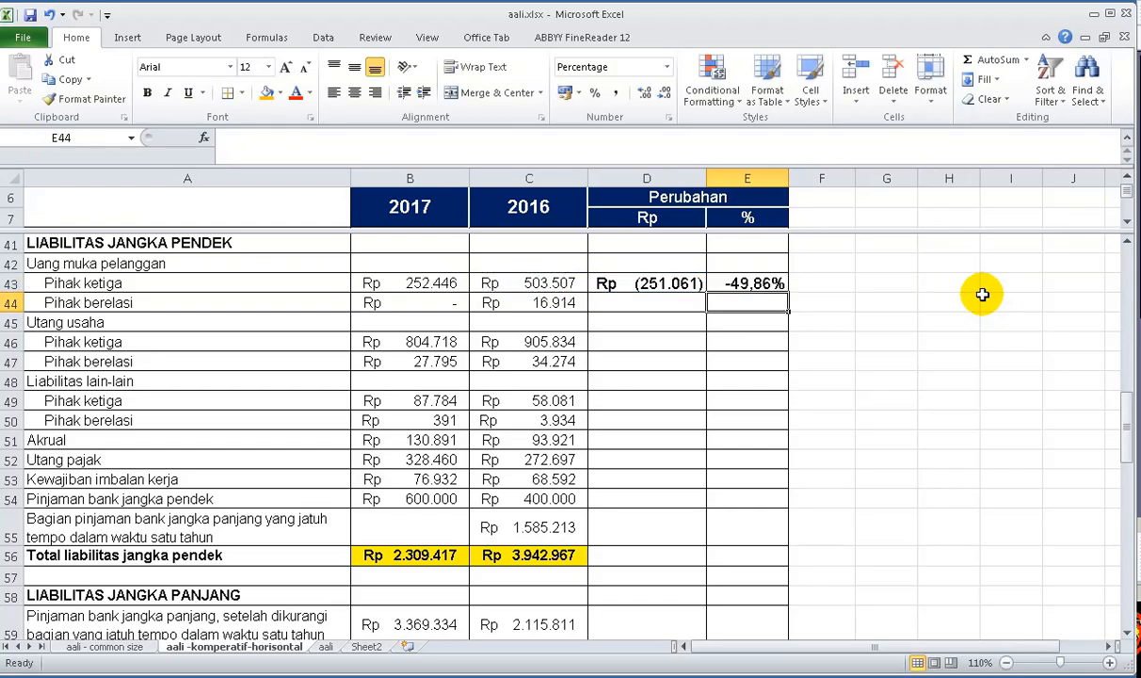
Fill the Rp and % change formulas from row 43 down to TOTAL LIABILITAS DAN EKUITAS in row 78
key(Up)
key(Left)
key(shift+Right)
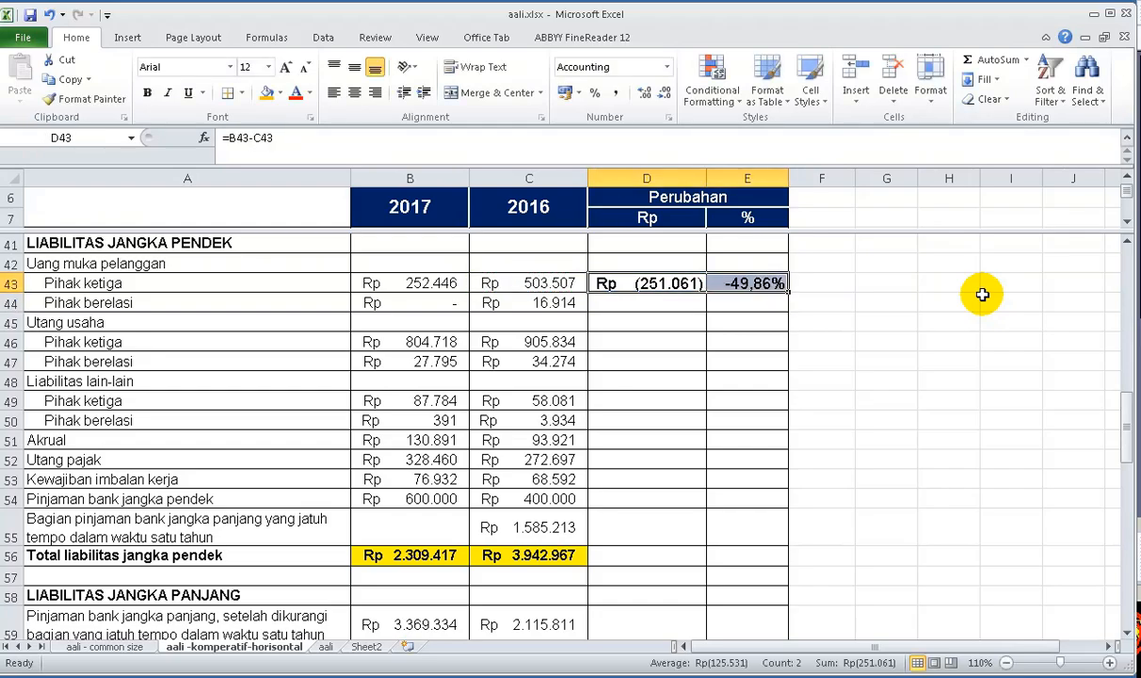
drag(789, 293, 774, 577)
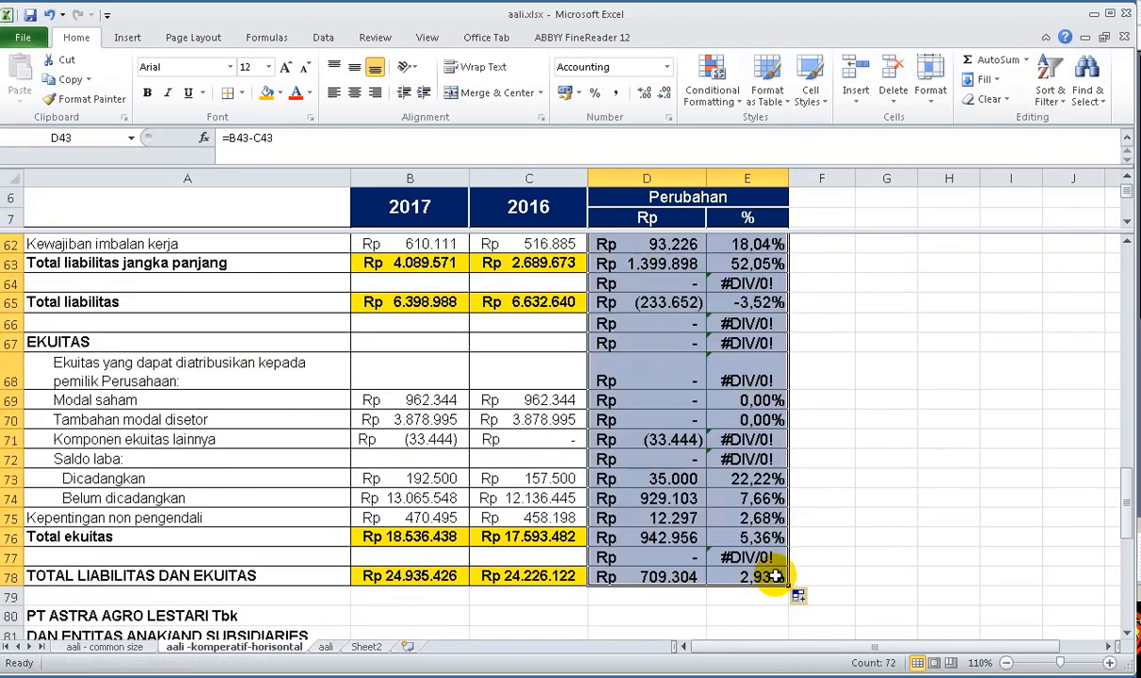
Clear the Rp and % change formulas from blank row 77 and the Saldo laba heading row
drag(650, 558, 749, 551)
key(Delete)
key(Up)
key(Up)
key(Up)
key(Up)
key(Up)
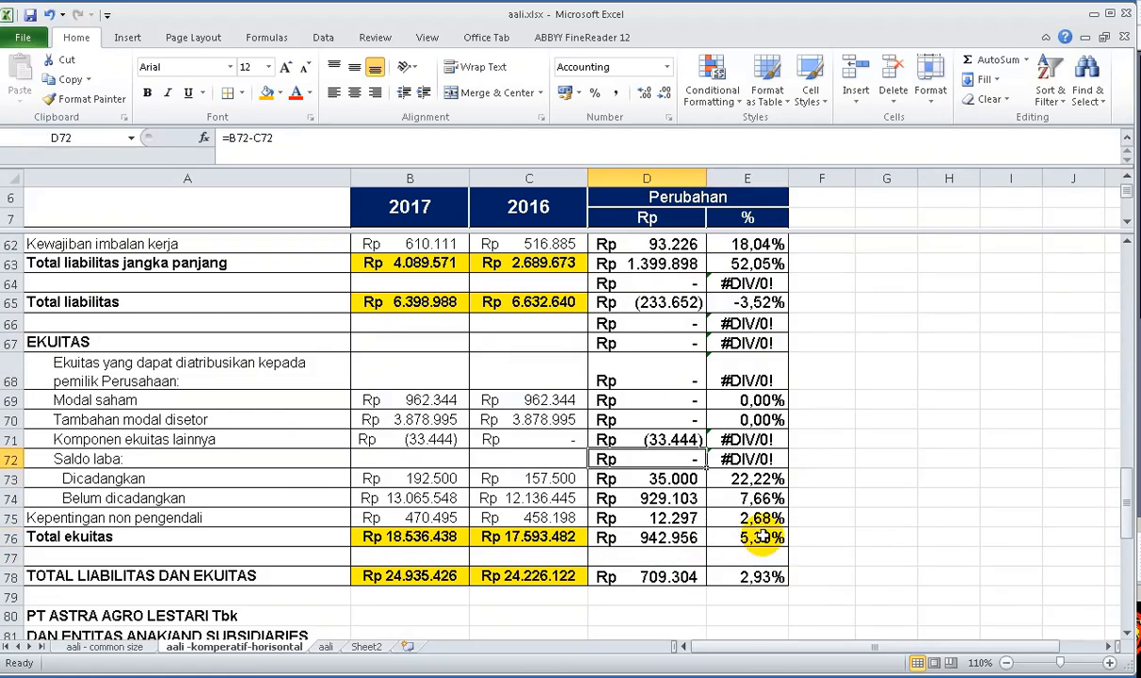
key(shift+Right)
key(Delete)
Clear the Rp and % change formulas from rows 66 to 68 around the EKUITAS heading and from blank row 64
key(Up)
key(Up)
key(Up)
key(Up)
key(shift+Right)
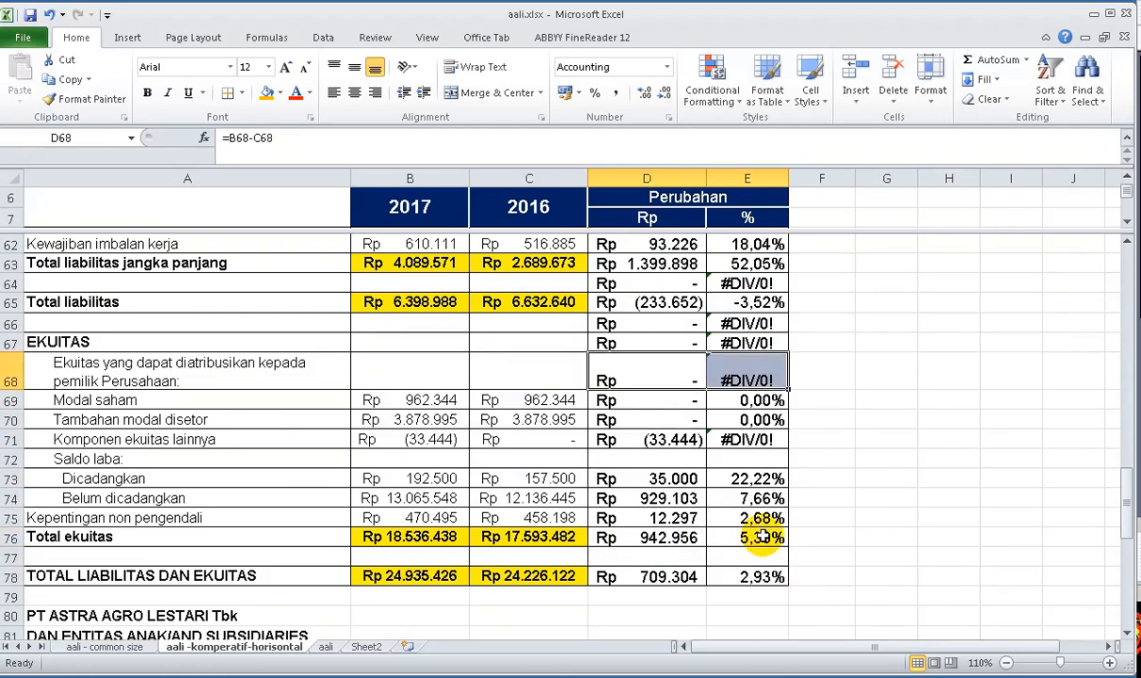
key(shift+Up)
key(shift+Up)
key(Delete)
key(Up)
key(Up)
key(Up)
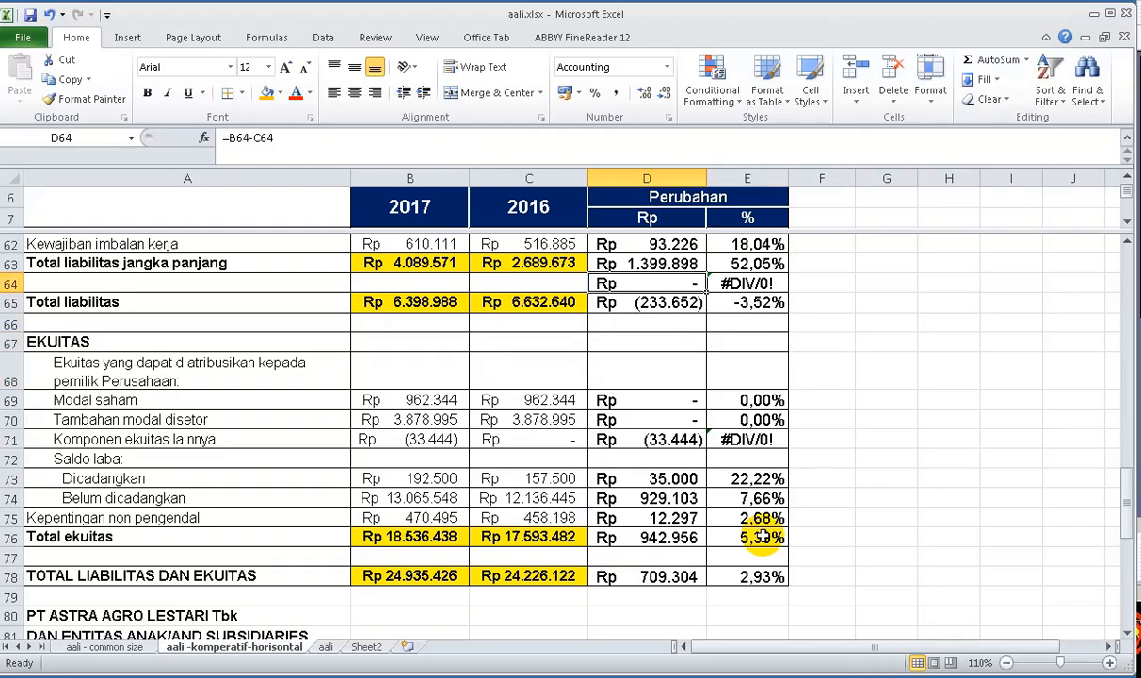
key(shift+Right)
key(Delete)
Clear the Rp and % change formulas from blank row 57 and the LIABILITAS JANGKA PANJANG heading row
key(Up)
key(Up)
key(Up)
key(Up)
key(Up)
key(Up)
key(Up)
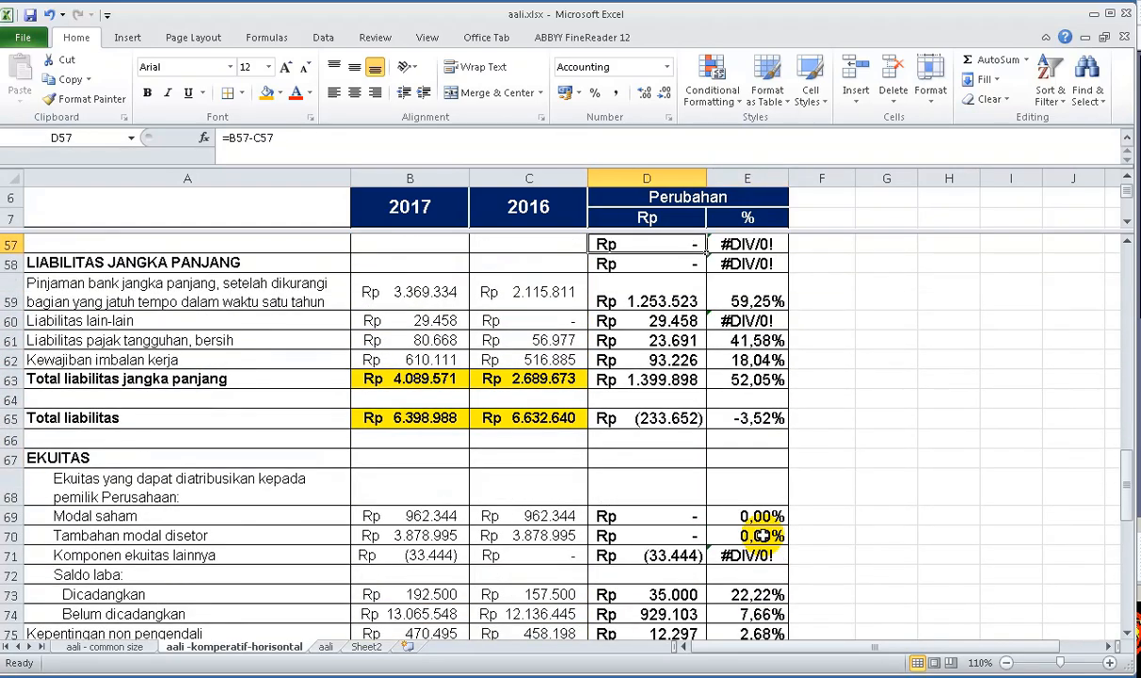
key(Down)
key(shift+Up)
key(shift+Right)
scroll(763, 535, up, 1)
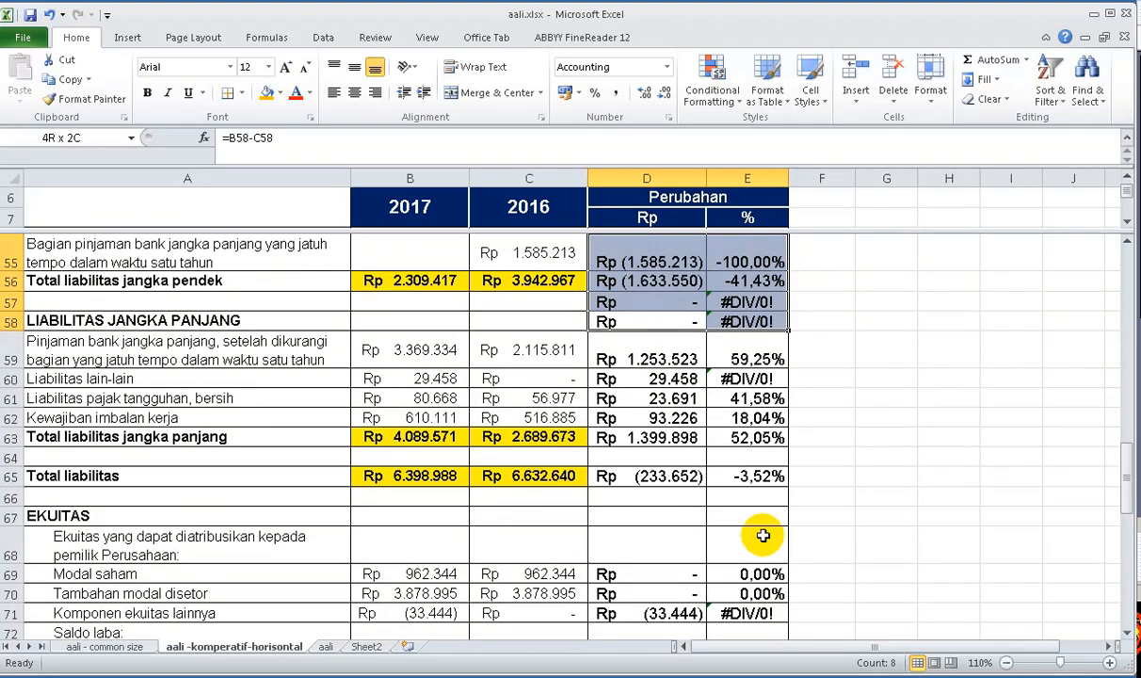
key(Delete)
Clear the Rp and % change formulas from the Liabilitas lain-lain heading in row 48 and the Utang usaha heading in row 45
key(Up)
key(Up)
key(Up)
key(Up)
key(Up)
key(Up)
key(Up)
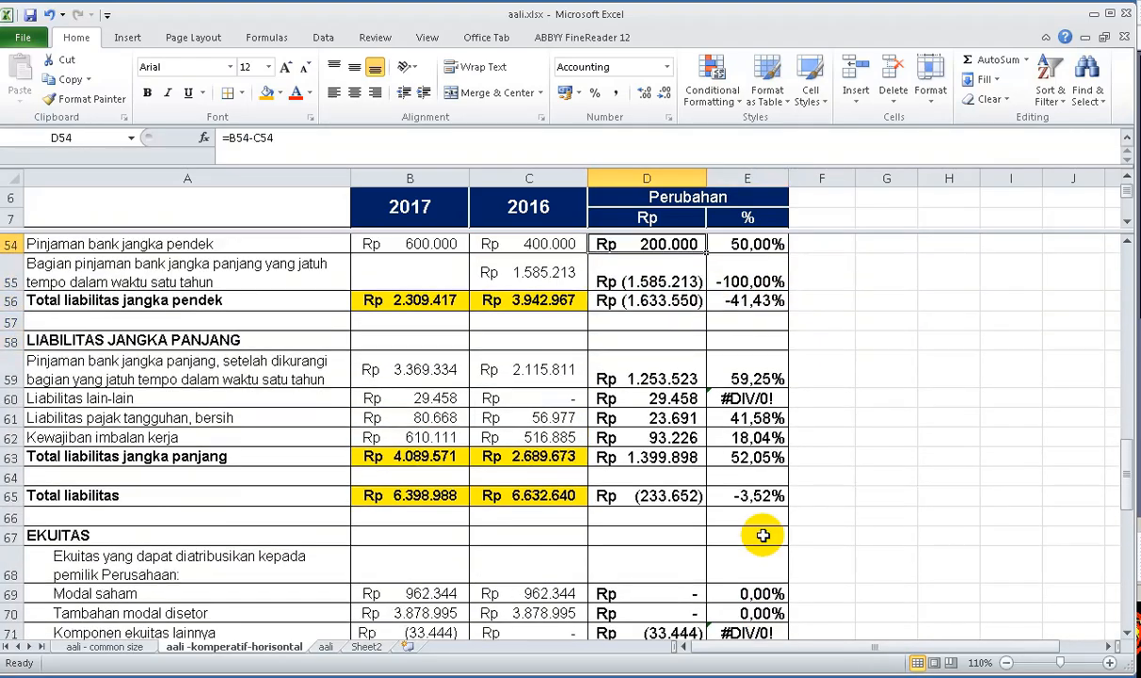
key(Up)
key(Up)
key(Up)
key(Up)
key(Up)
key(Up)
key(Up)
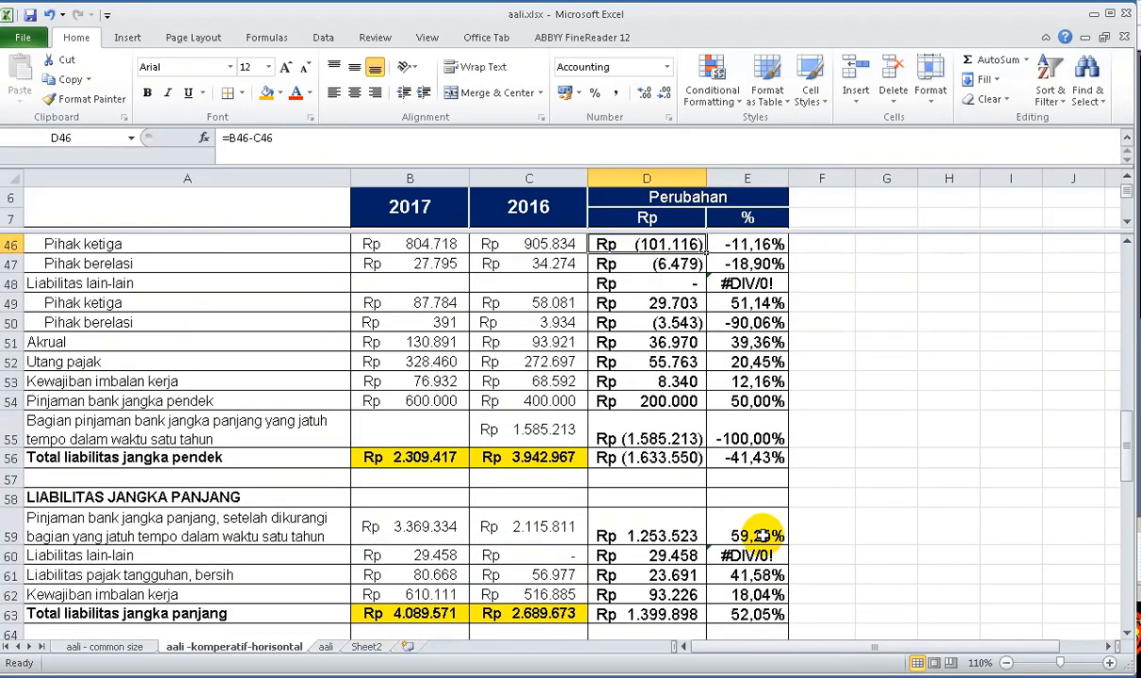
key(Down)
key(Down)
key(Down)
key(Down)
key(shift+Right)
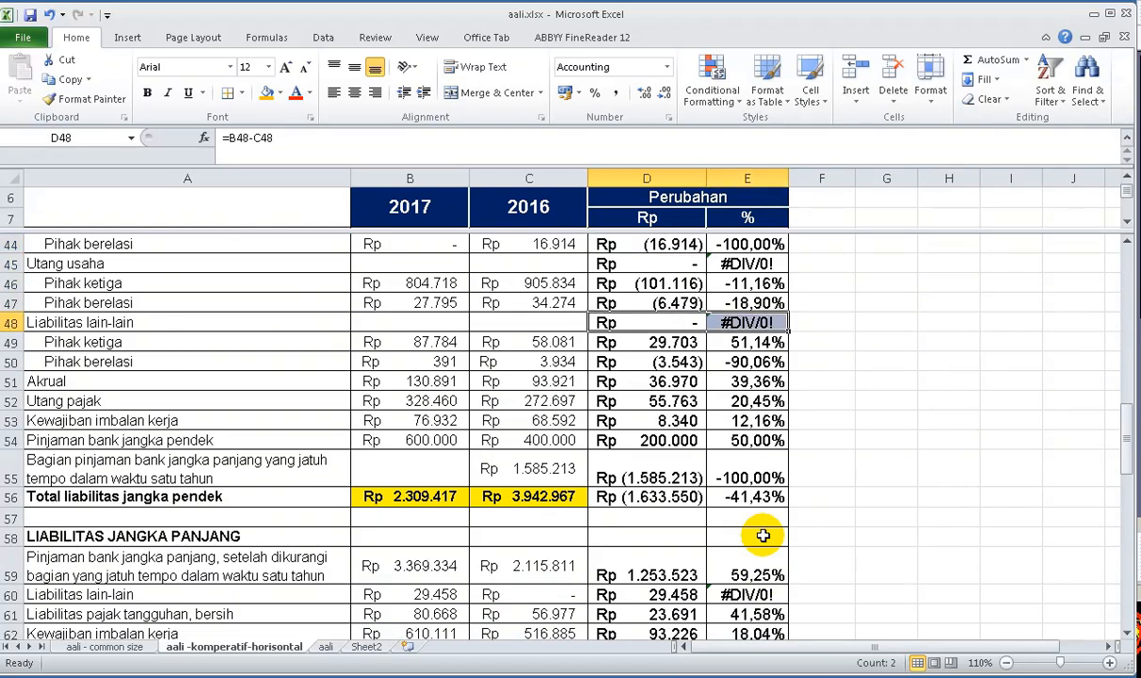
key(Delete)
key(Up)
key(Up)
key(Up)
key(shift+Right)
key(Delete)
key(Up)
key(Up)
key(Up)
key(Up)
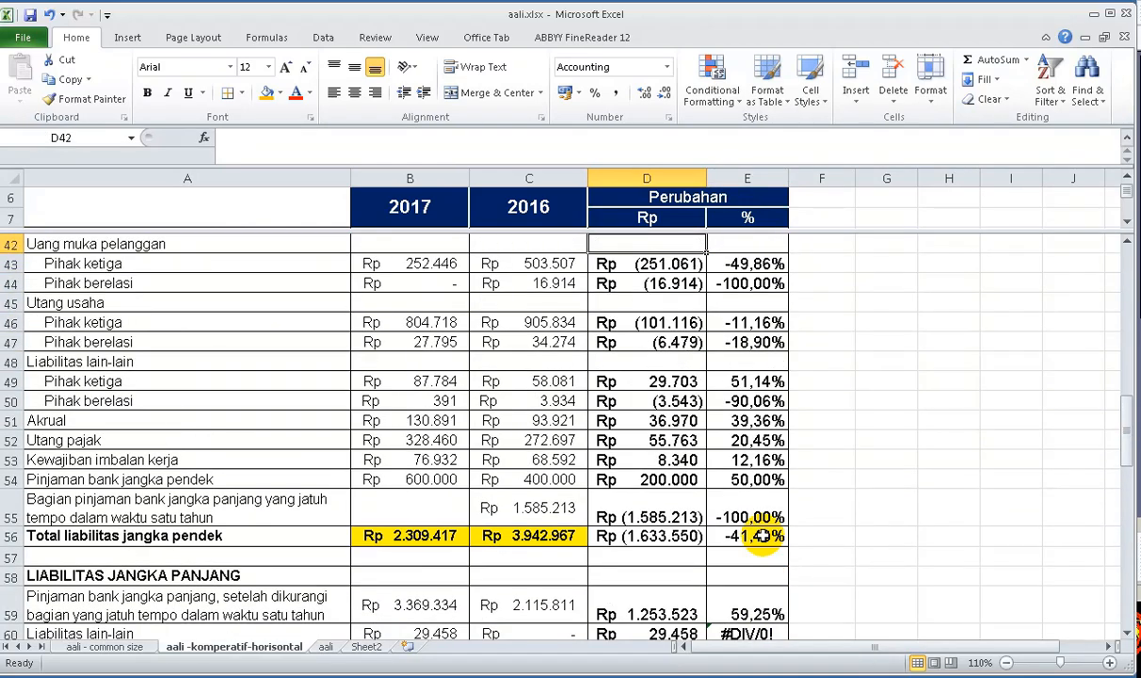
key(Down)
key(Down)
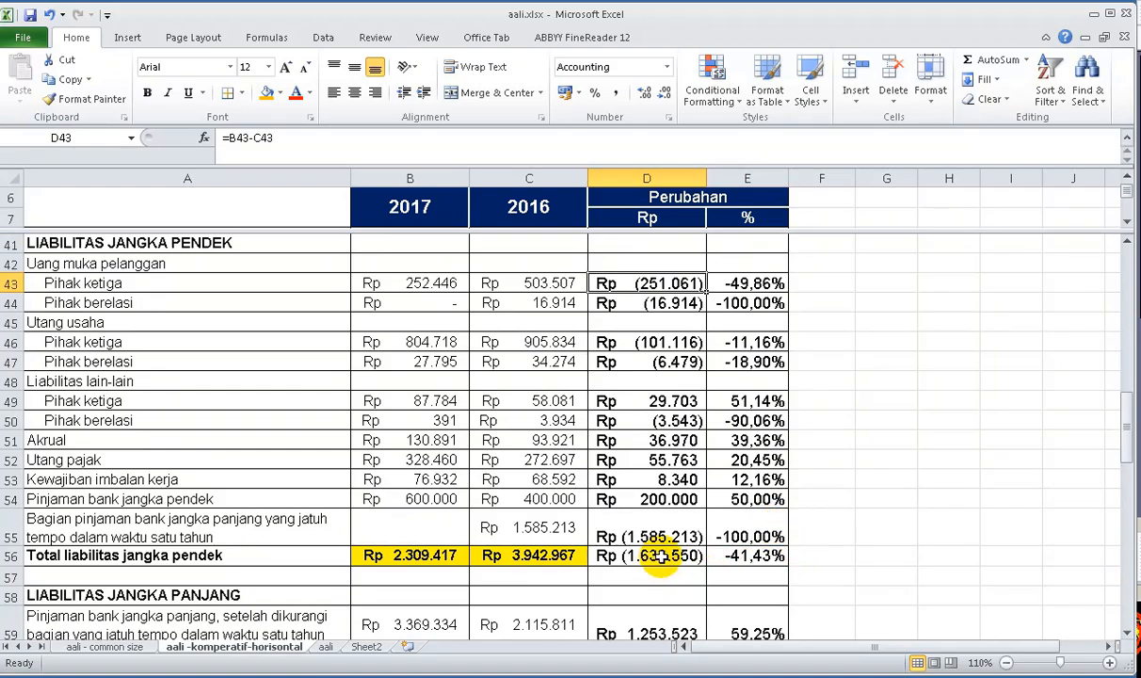
Fill the Rp and % change cells of Total liabilitas jangka pendek with orange and check their formulas
drag(662, 557, 749, 557)
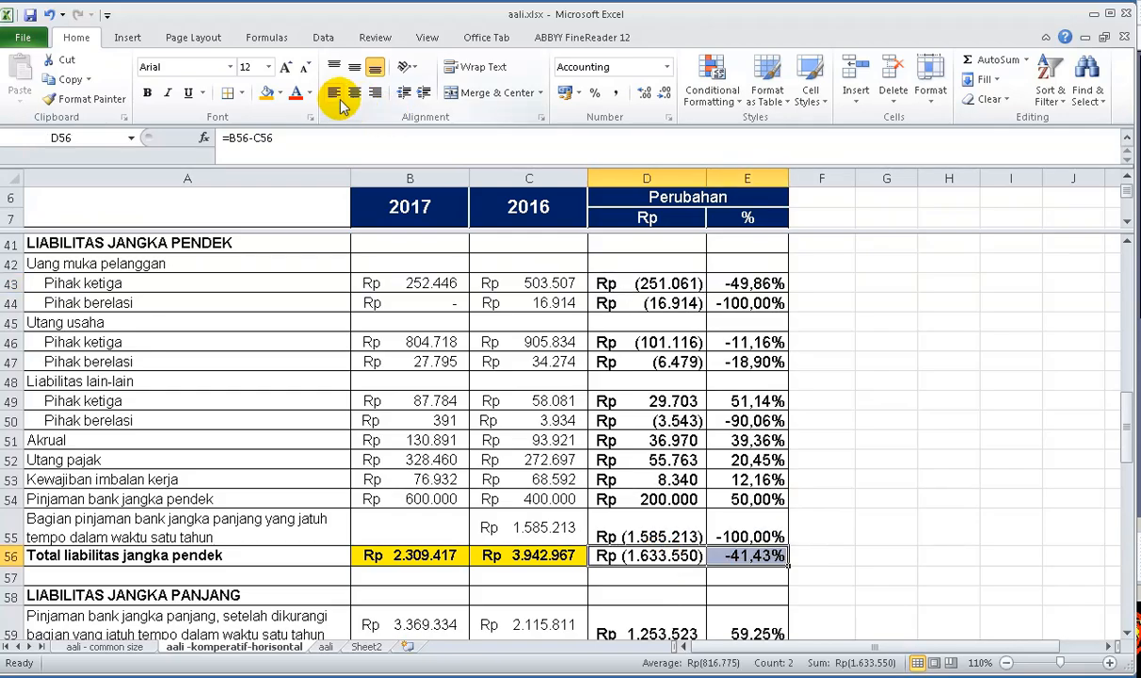
click(266, 94)
click(816, 555)
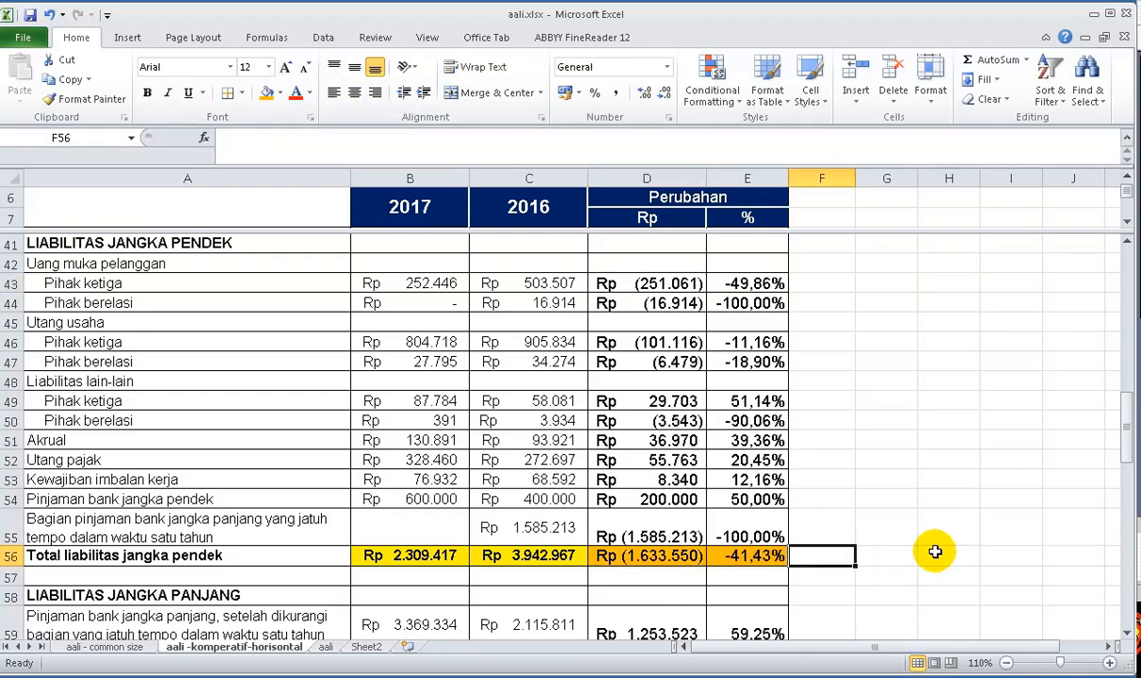
click(753, 554)
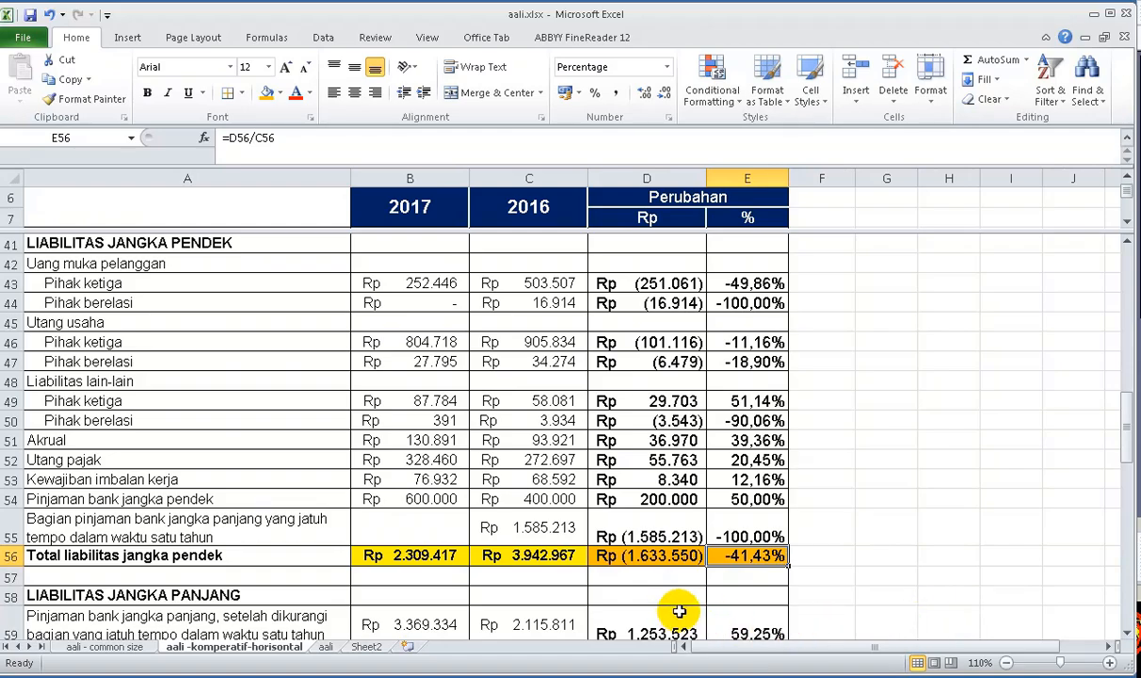
click(657, 550)
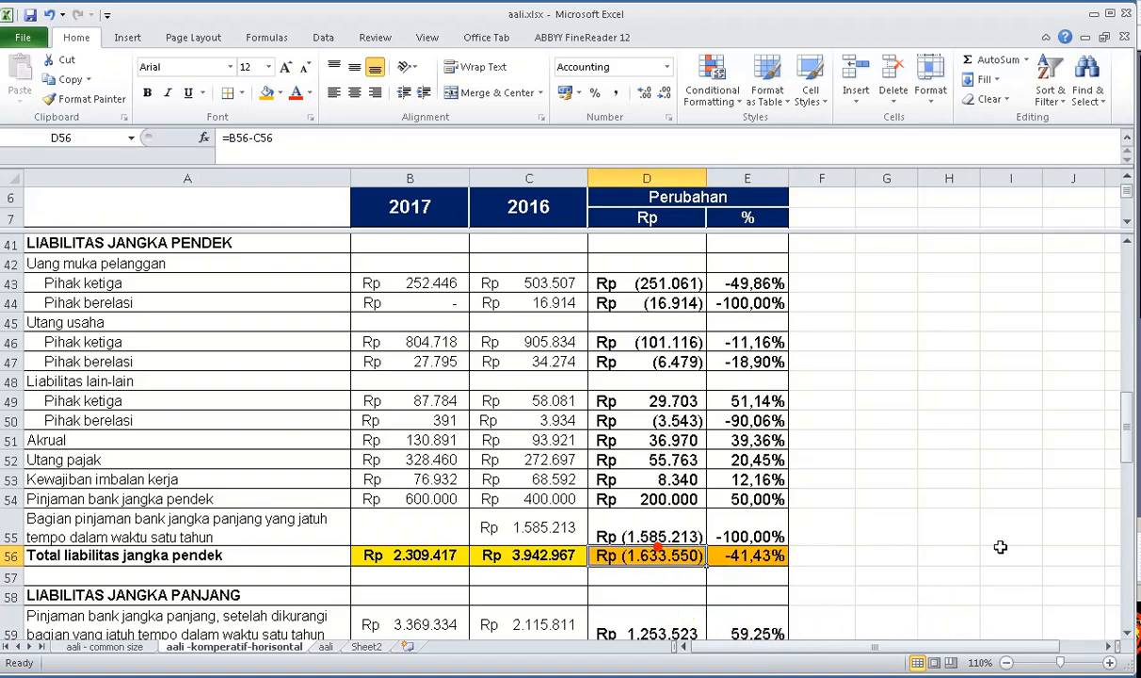
Fill the Rp and % change cells of Total liabilitas jangka panjang with orange and check their formulas
click(1128, 637)
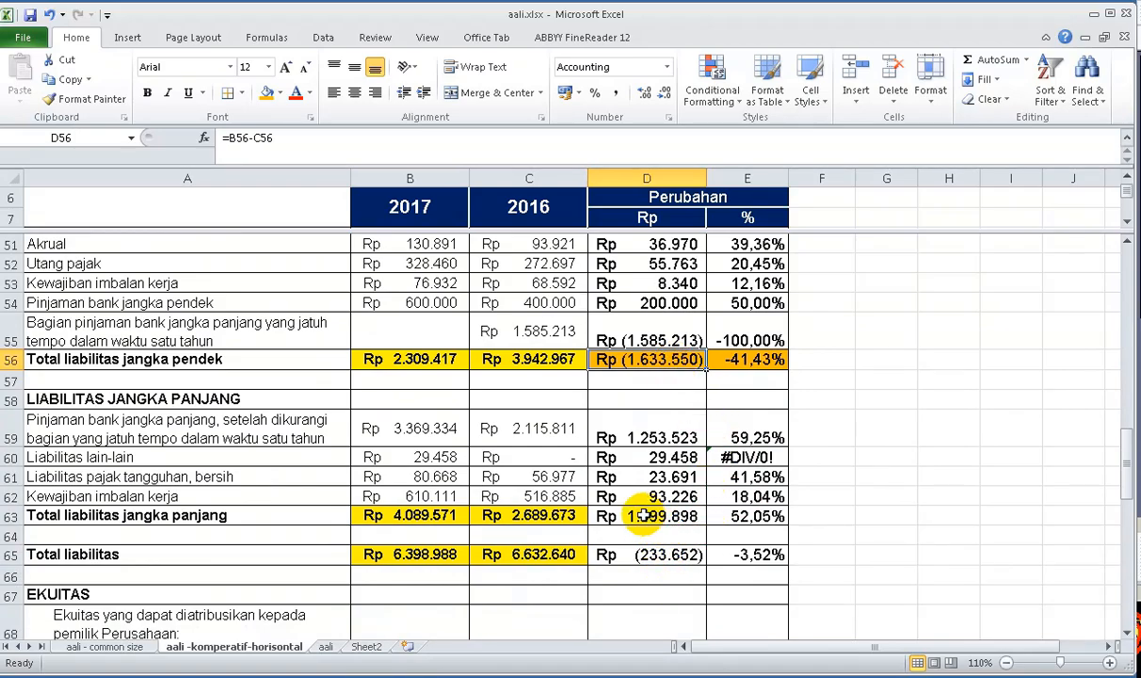
drag(643, 516, 735, 521)
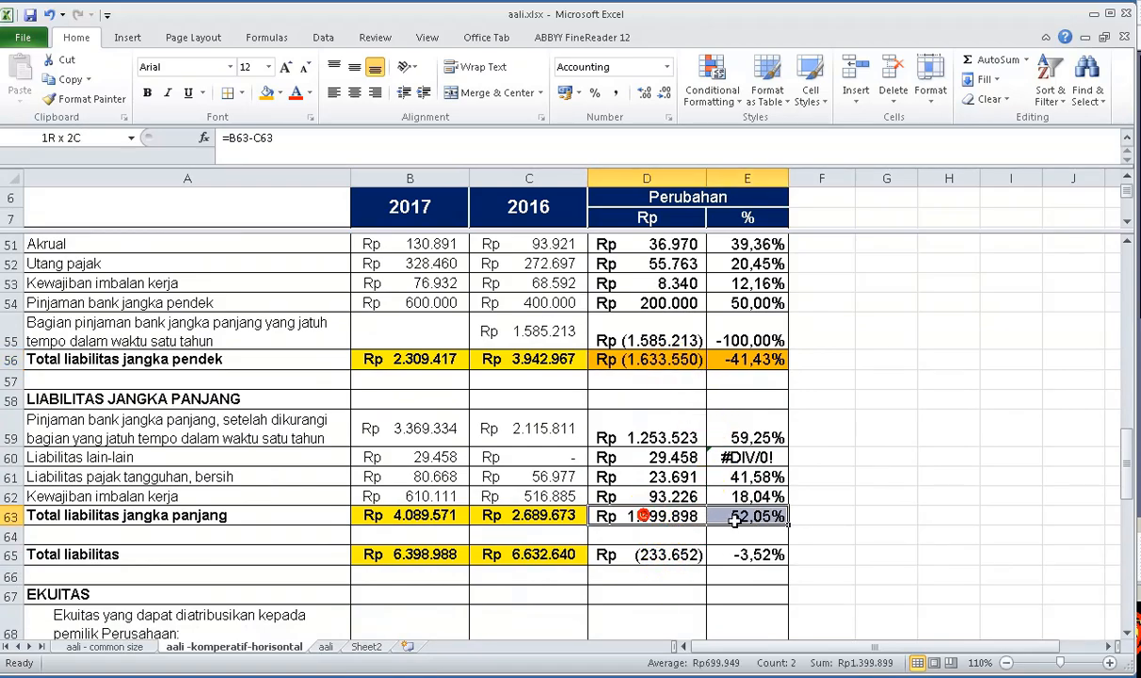
click(270, 93)
click(868, 536)
click(748, 516)
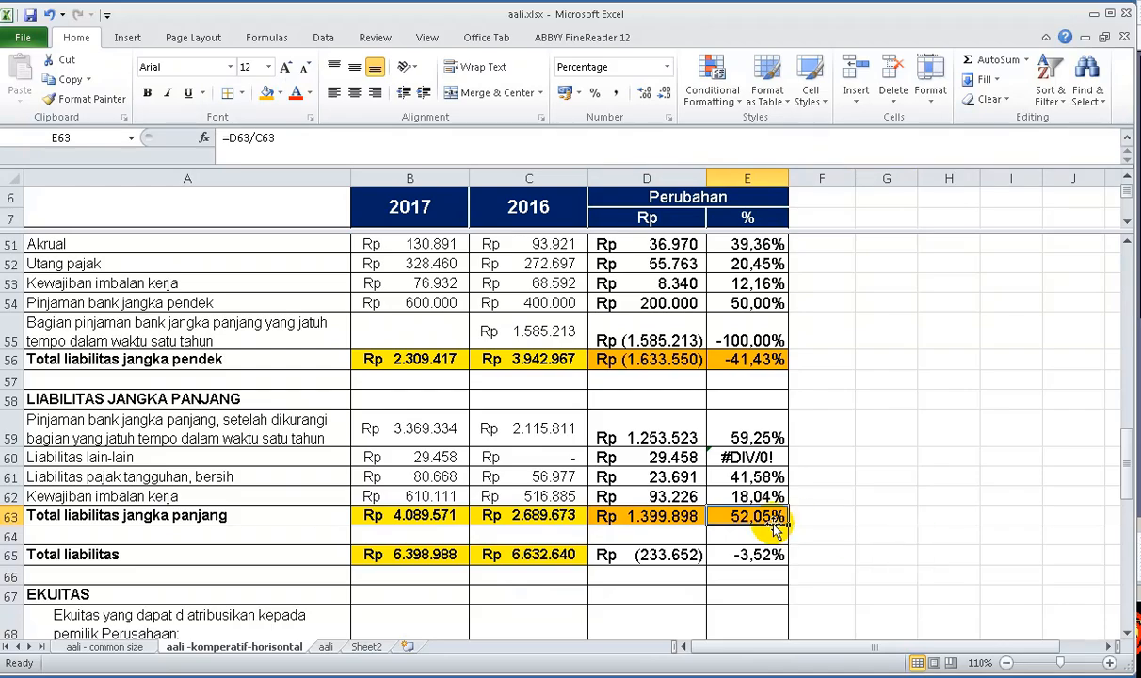
click(656, 513)
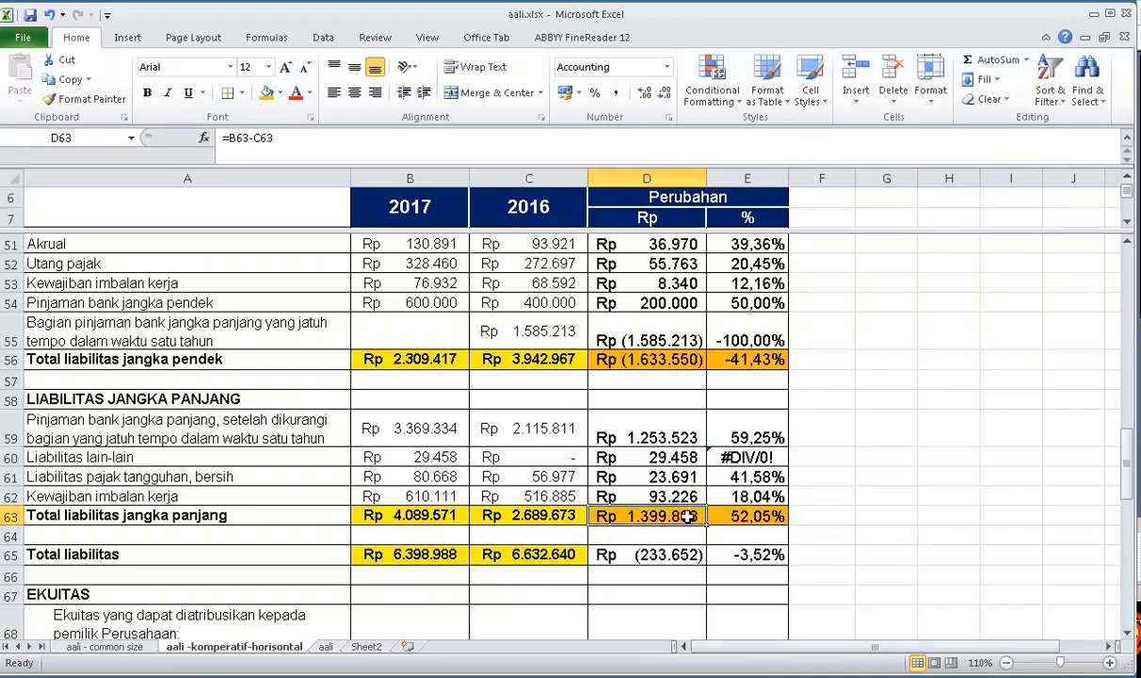
click(867, 556)
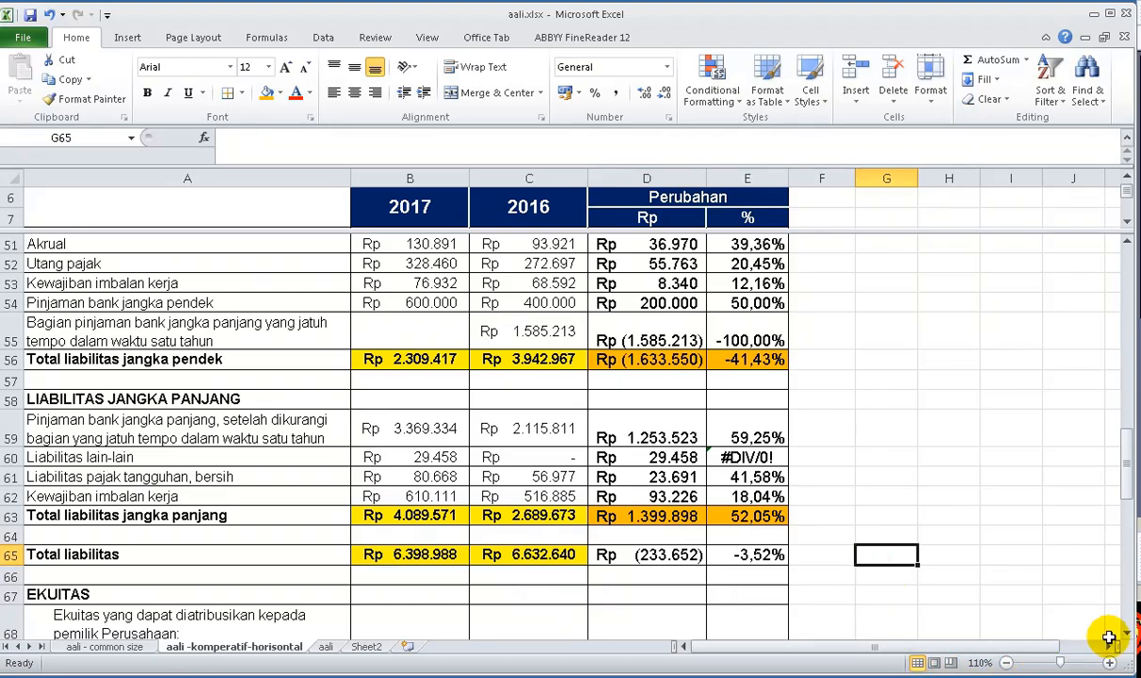
scroll(1127, 634, down, 7)
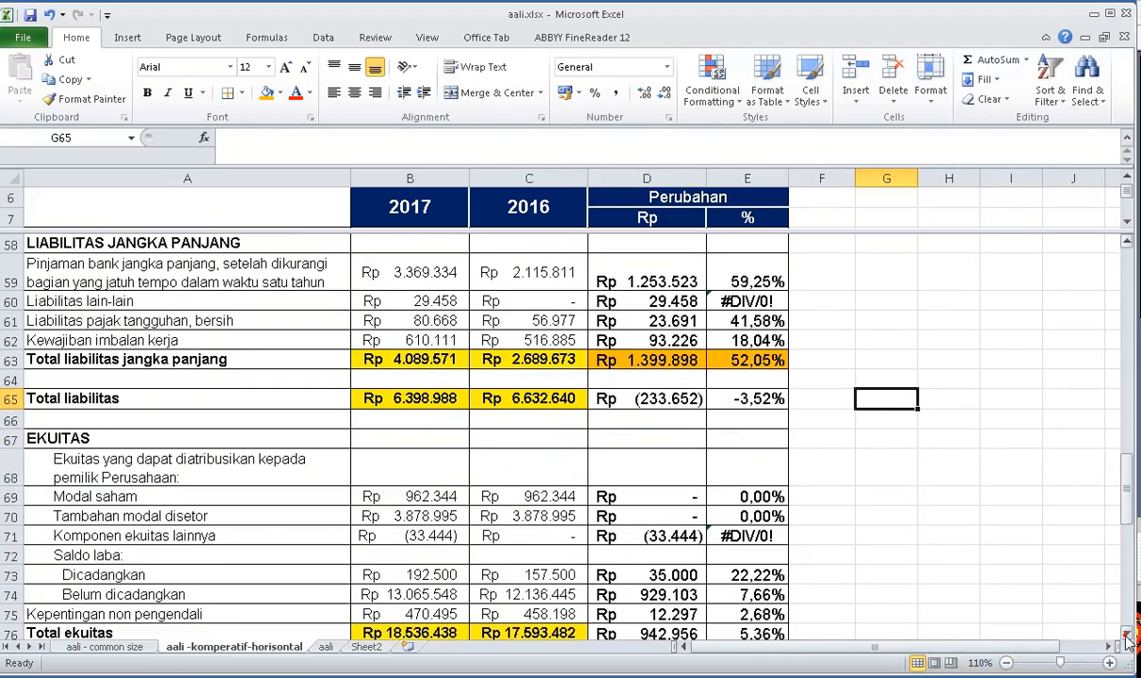
Fill the Rp and % change cells of Total ekuitas with orange and check their formulas
scroll(1127, 634, down, 6)
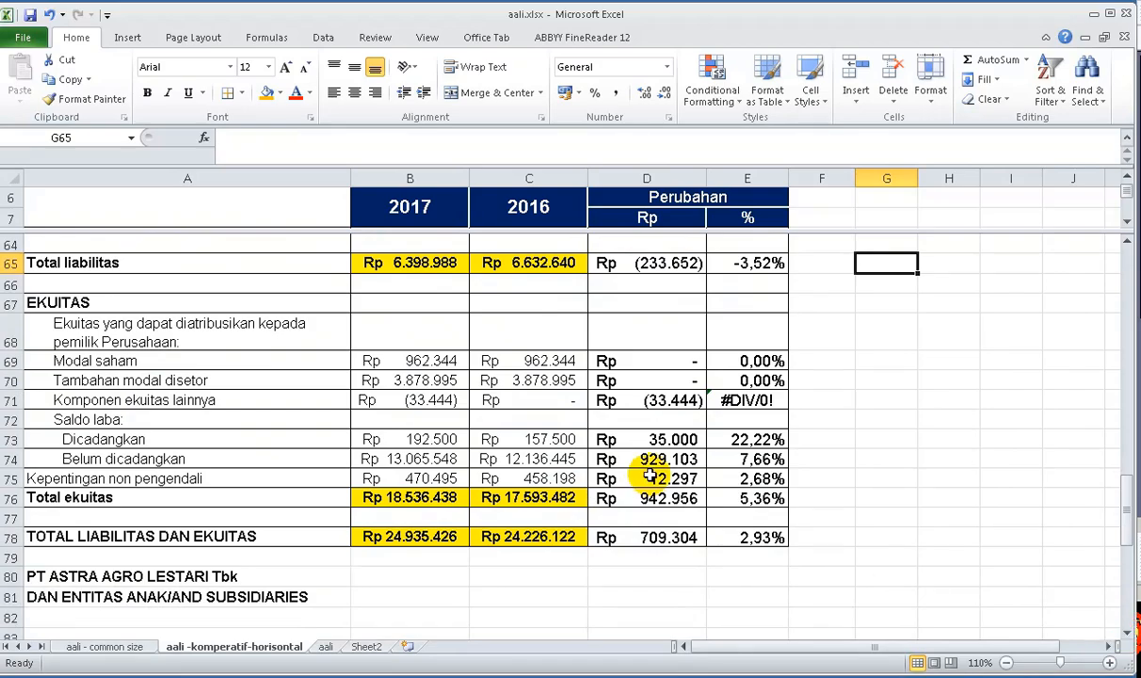
click(758, 497)
drag(635, 493, 735, 496)
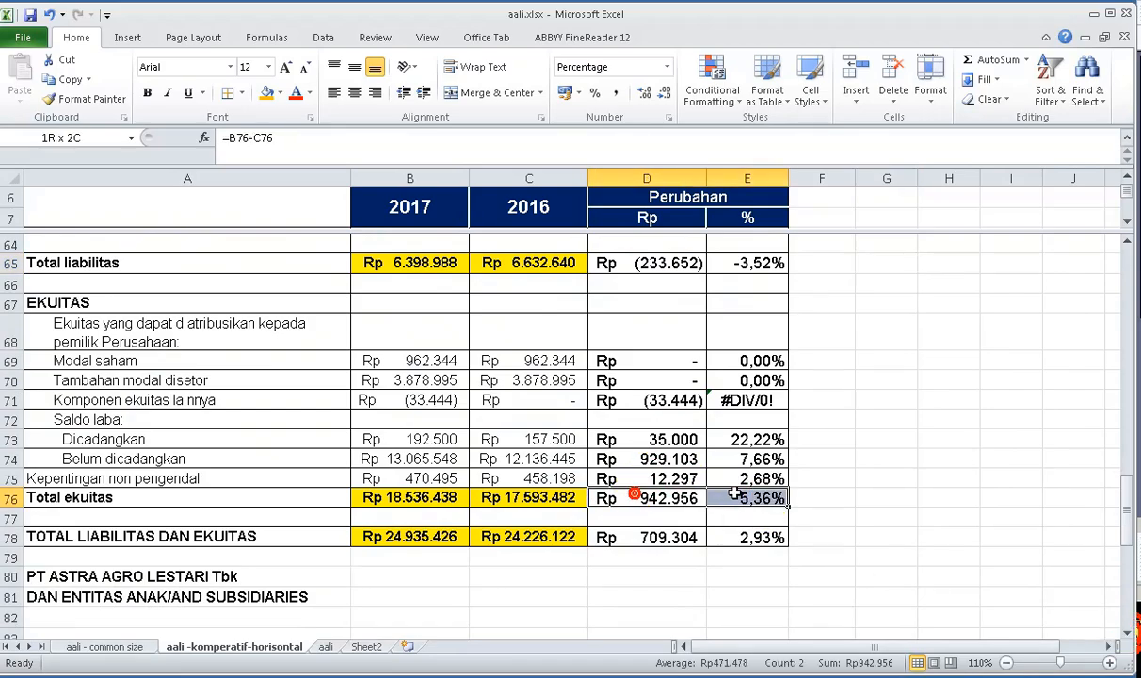
click(265, 92)
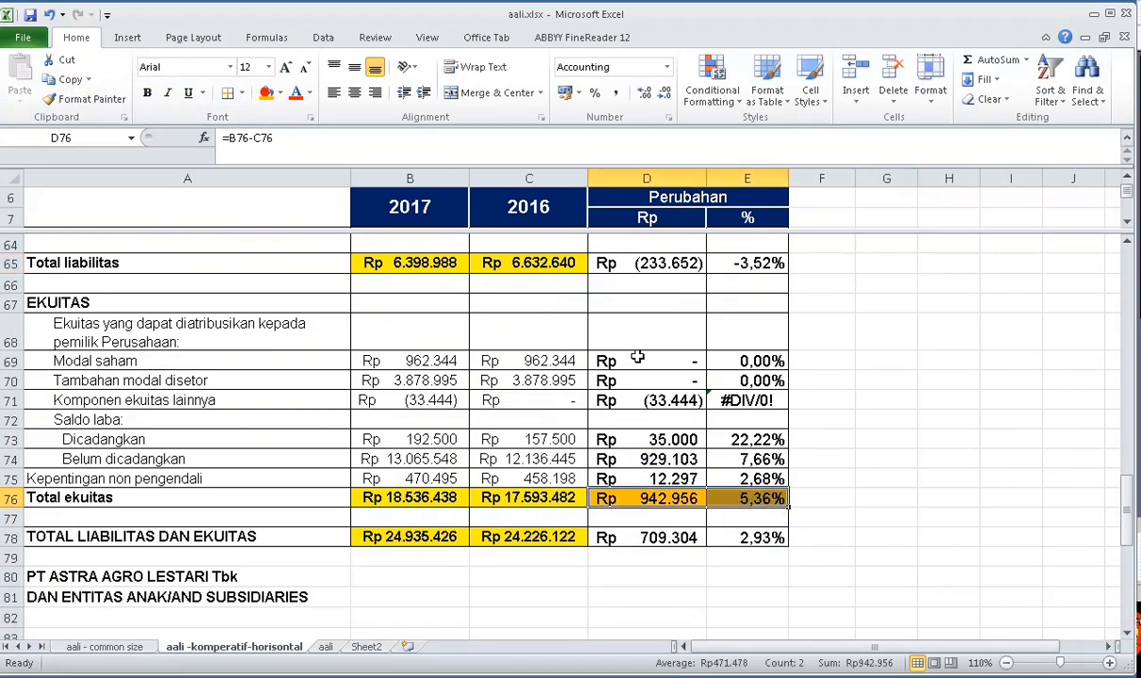
click(874, 466)
click(739, 497)
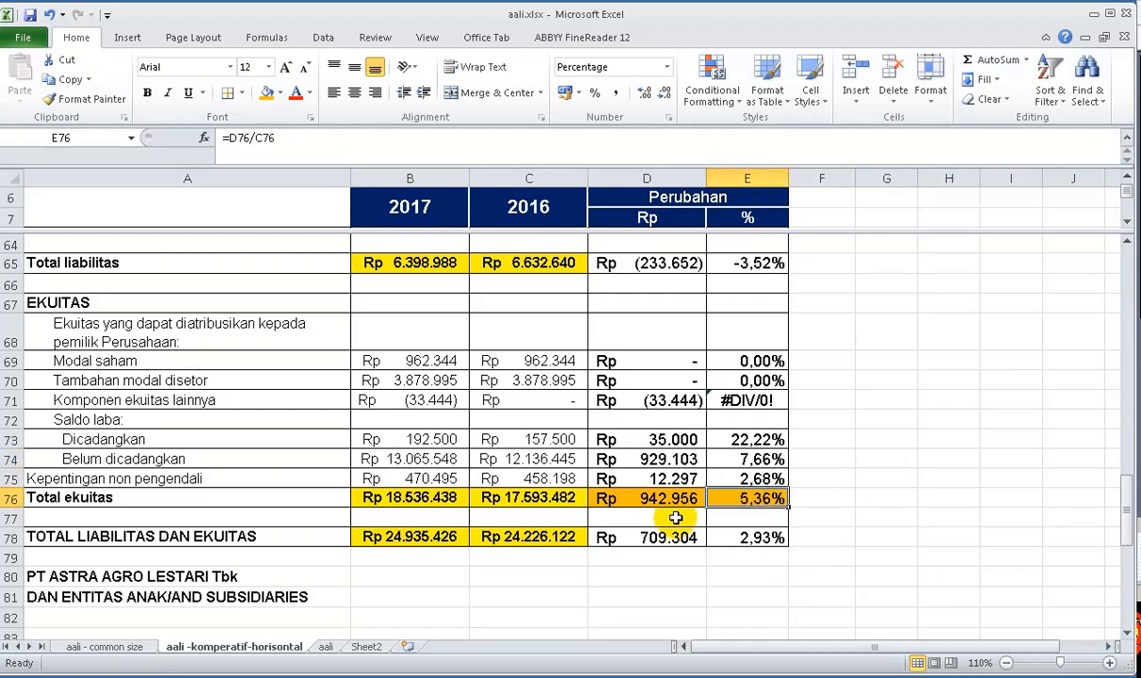
click(646, 495)
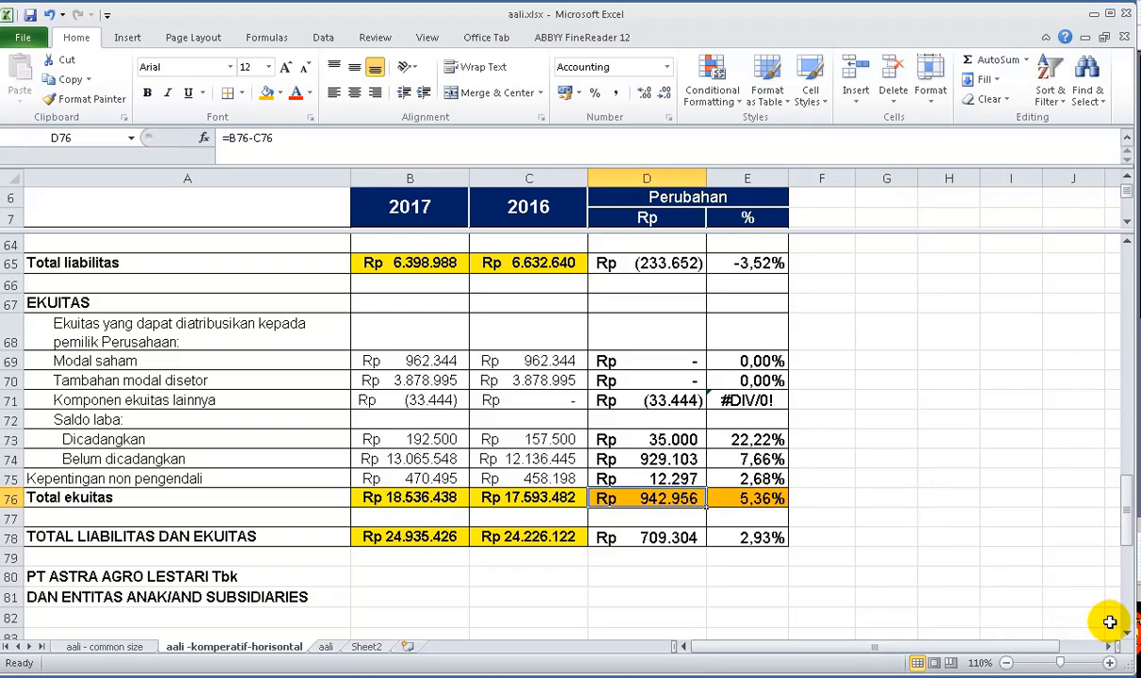
Enter the Rp change formula =B89-C89 for Pendapatan bersih in cell D89 of the income statement
click(1126, 634)
drag(1127, 634, 1127, 636)
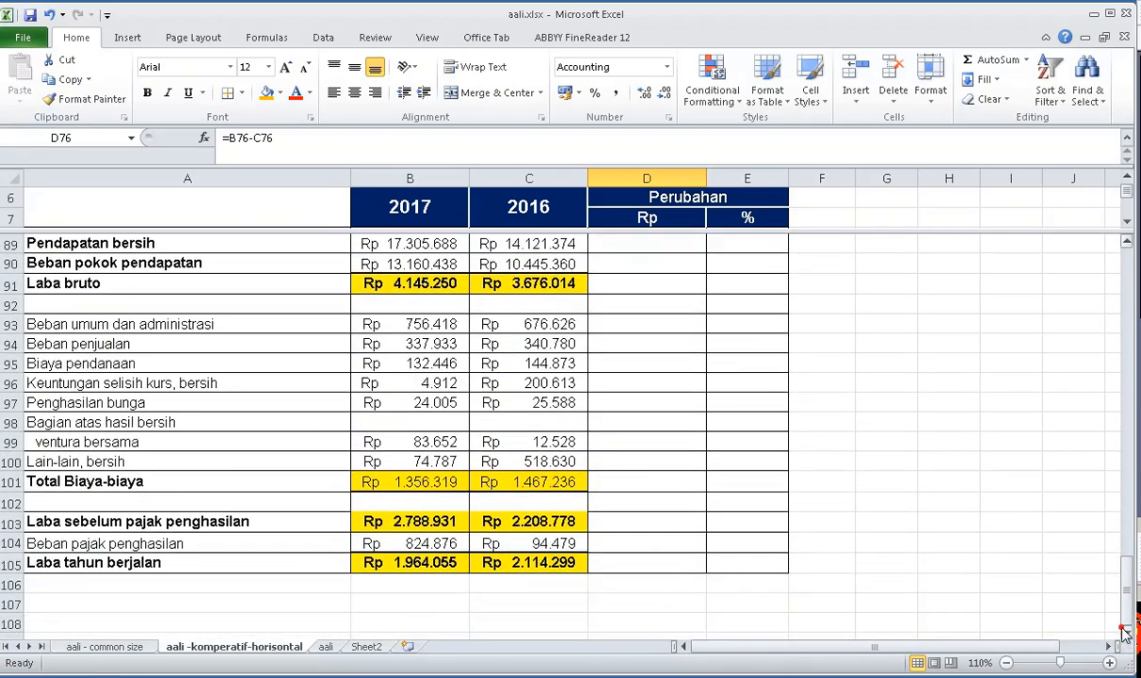
click(664, 243)
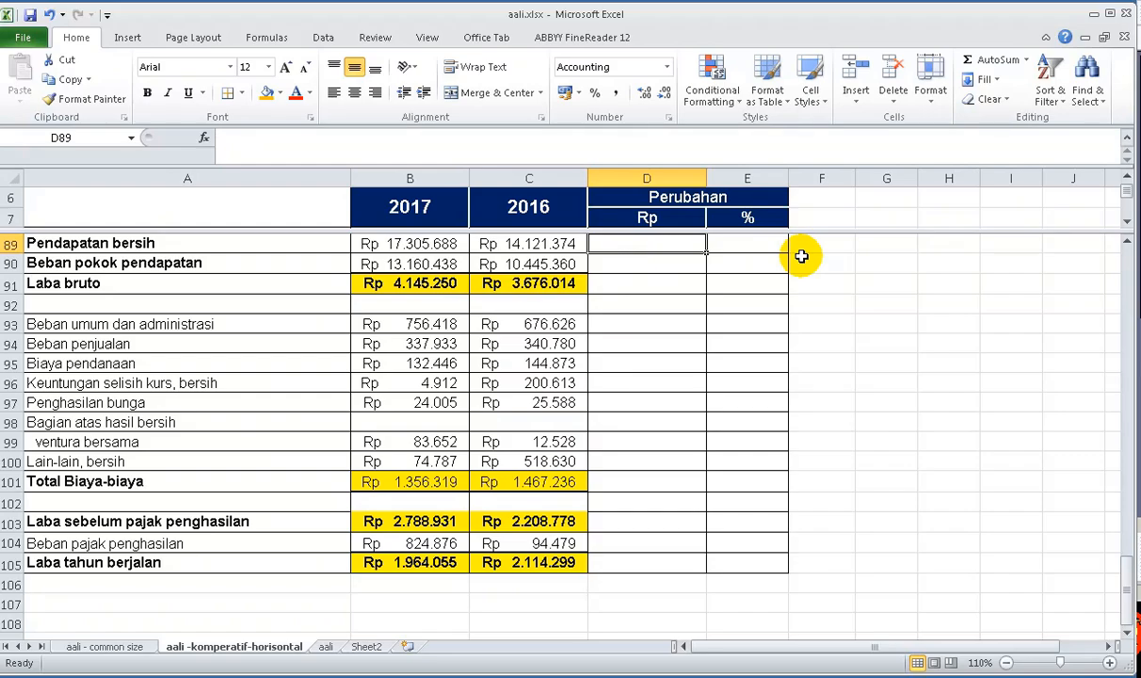
text(=)
key(Left)
key(Left)
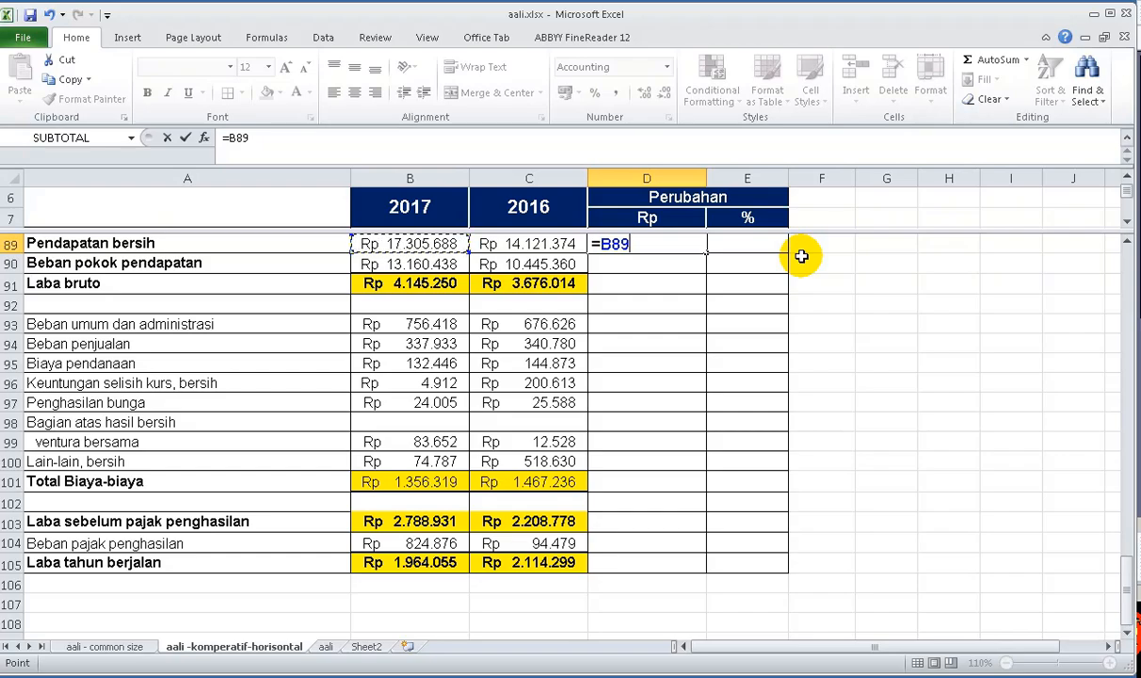
text(-)
key(Left)
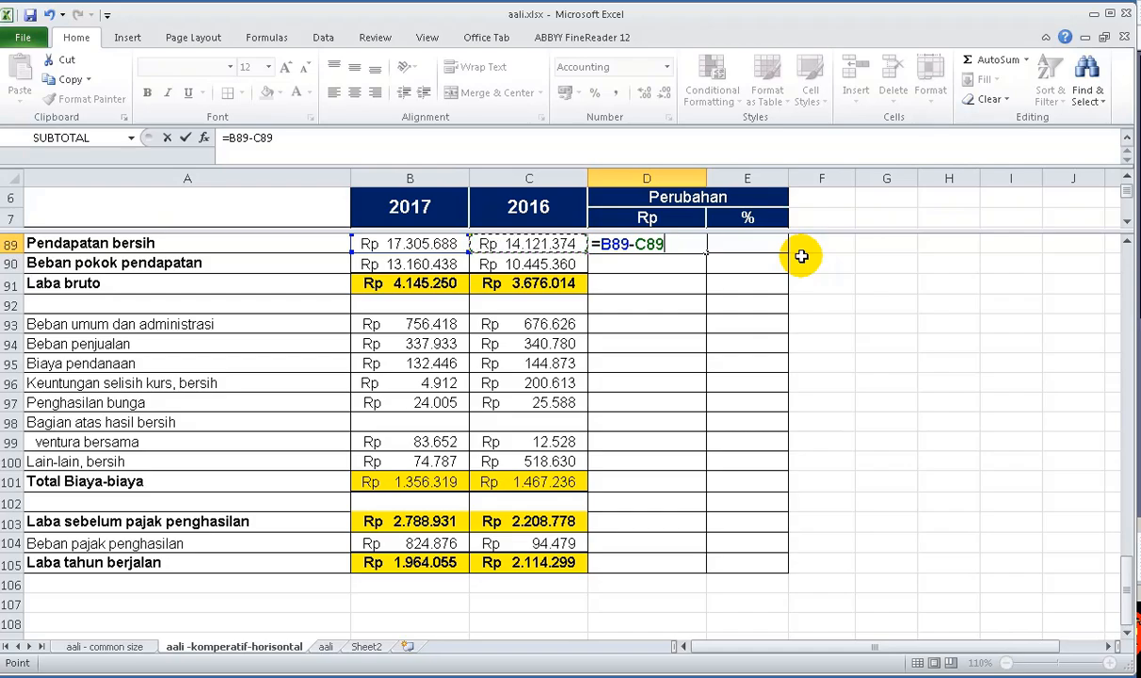
key(Return)
Enter the % change formula =D89/C89 for Pendapatan bersih in cell E89
key(Up)
key(Right)
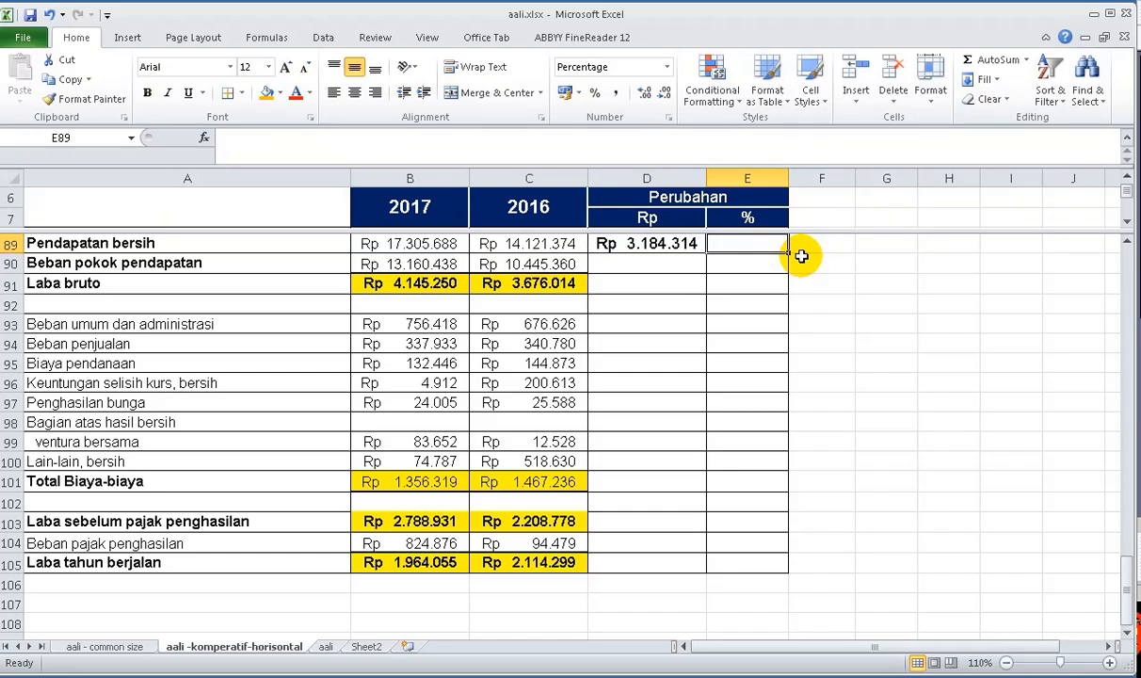
text(=)
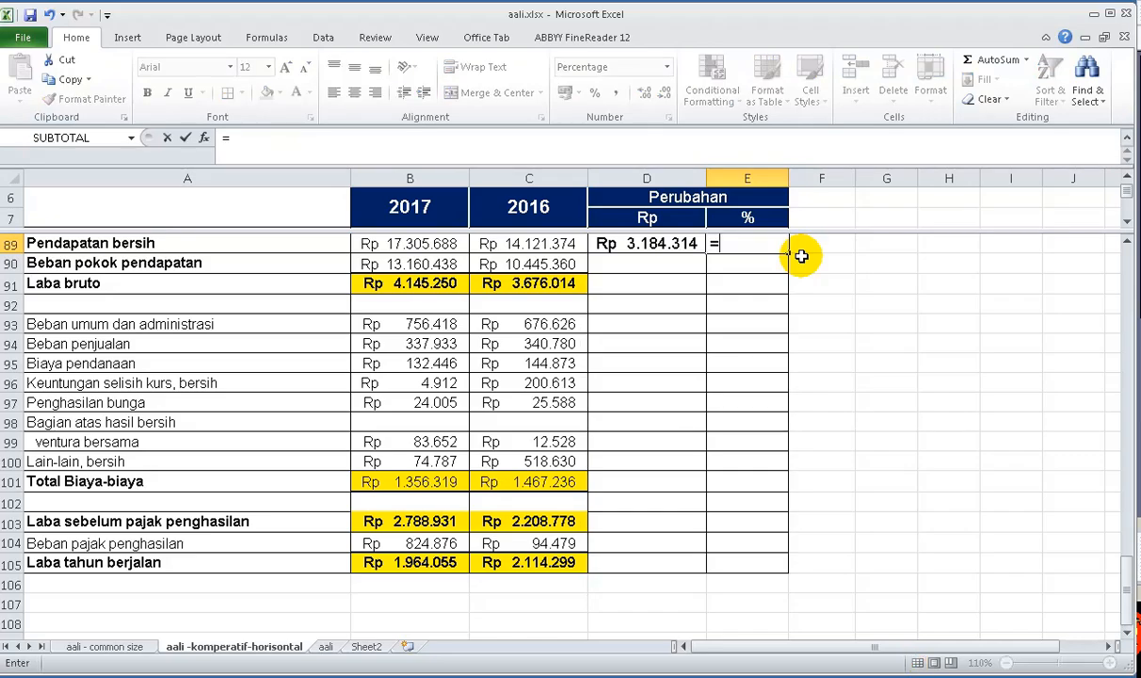
key(Left)
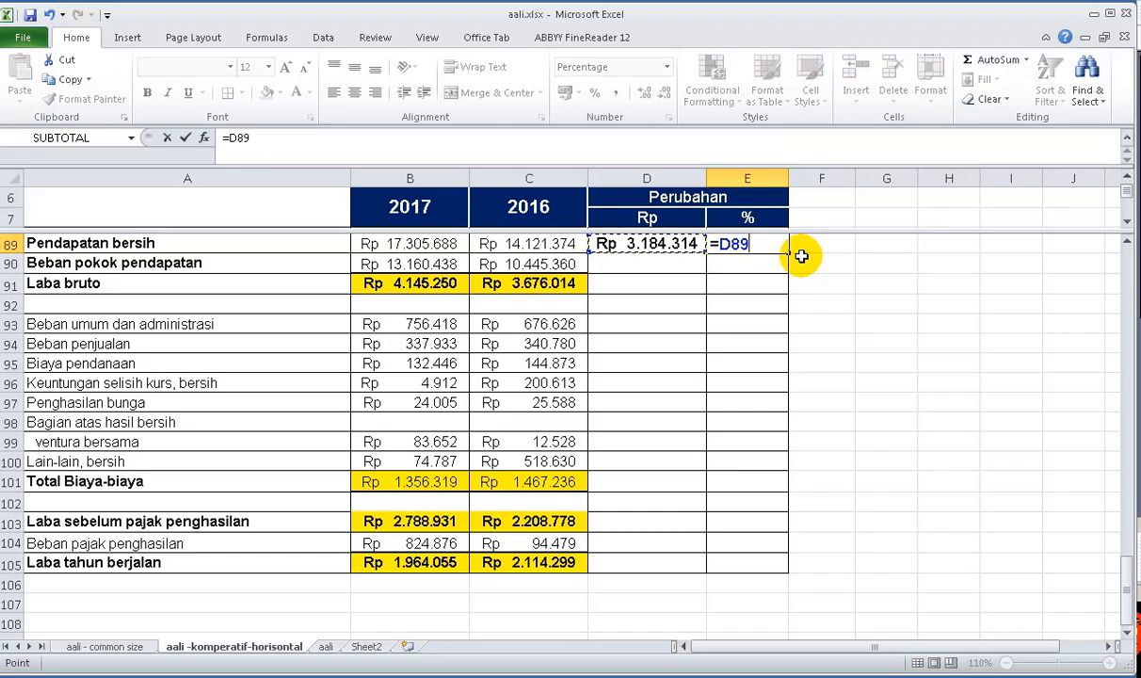
text(/)
key(Left)
key(Left)
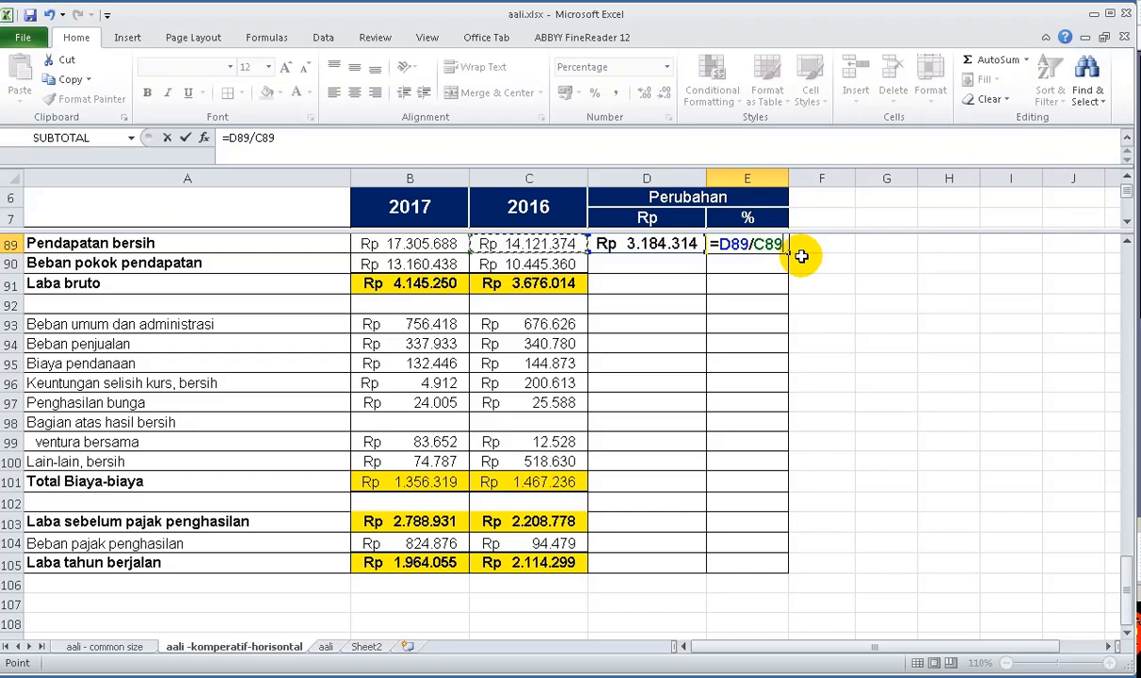
key(Return)
key(Up)
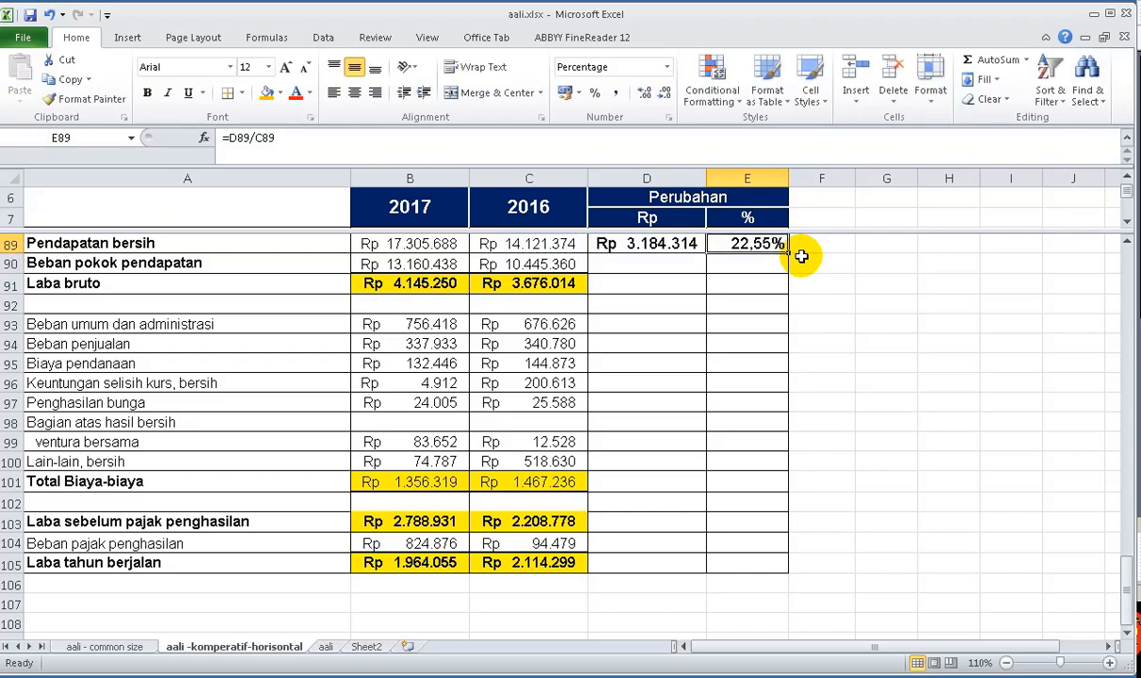
Copy the Rp and % change formulas of Pendapatan bersih down to Laba tahun berjalan in row 105
key(Left)
key(shift+Right)
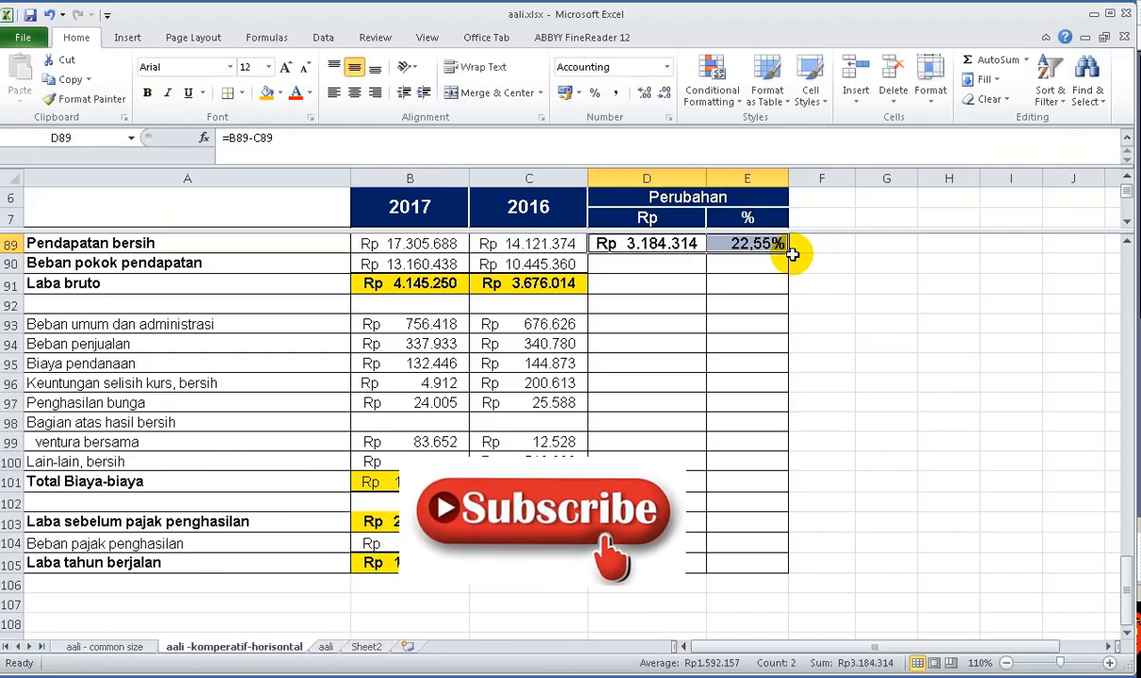
drag(791, 250, 772, 563)
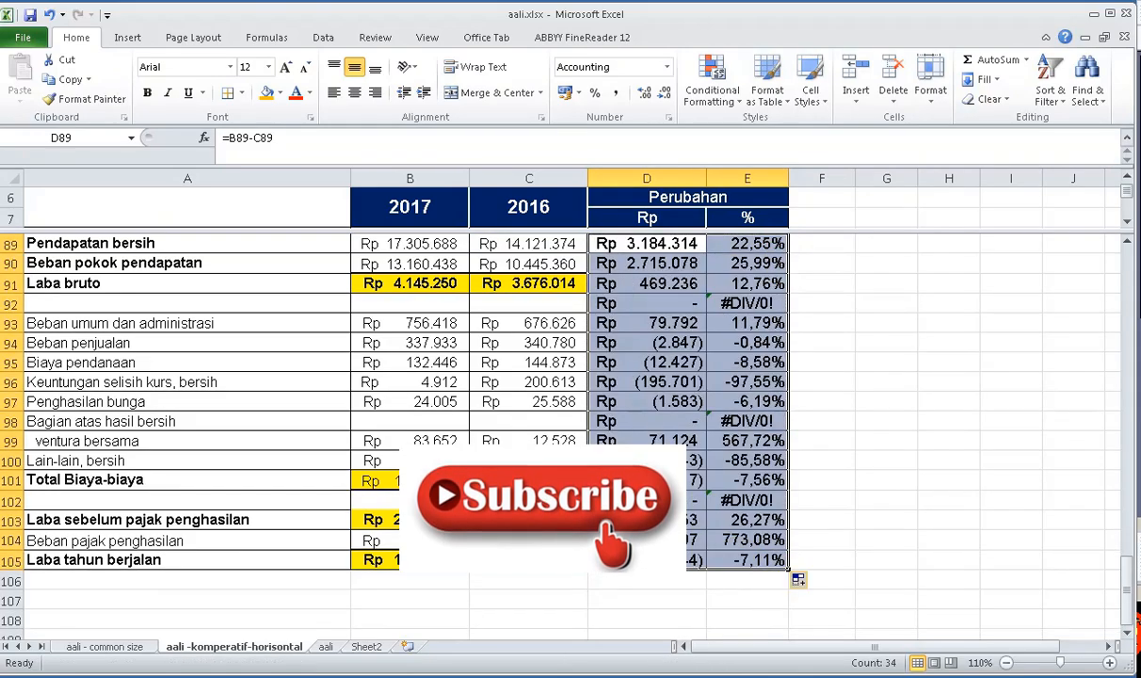
click(649, 541)
Clear the Rp and % change formulas from blank row 102
drag(647, 500, 728, 500)
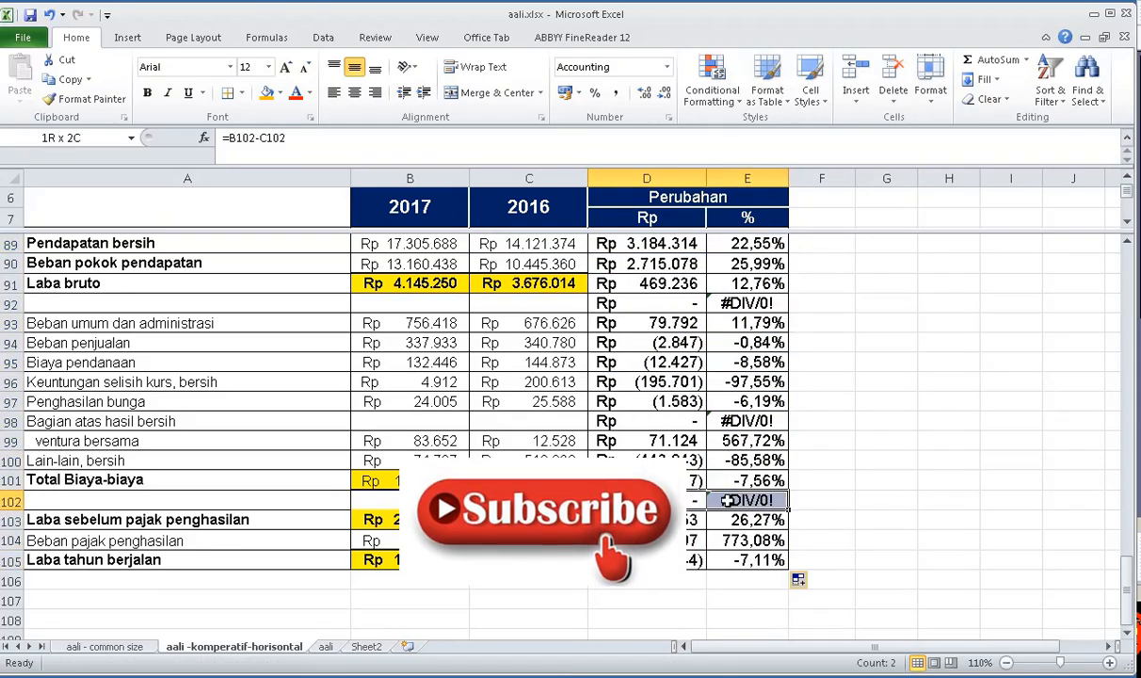
key(Up)
key(Up)
key(Up)
key(Up)
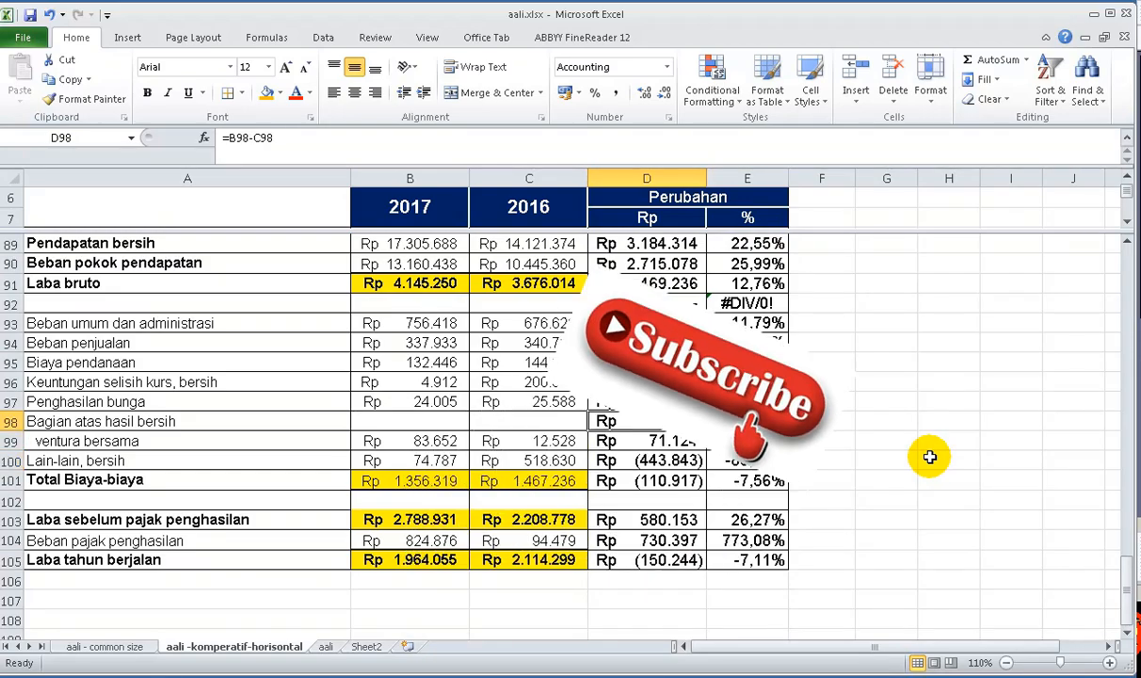
Clear the Rp and % change formulas from the Bagian atas hasil bersih heading in row 98 and blank row 92
key(Up)
key(Up)
key(Up)
key(Up)
key(Up)
key(Up)
key(shift+Right)
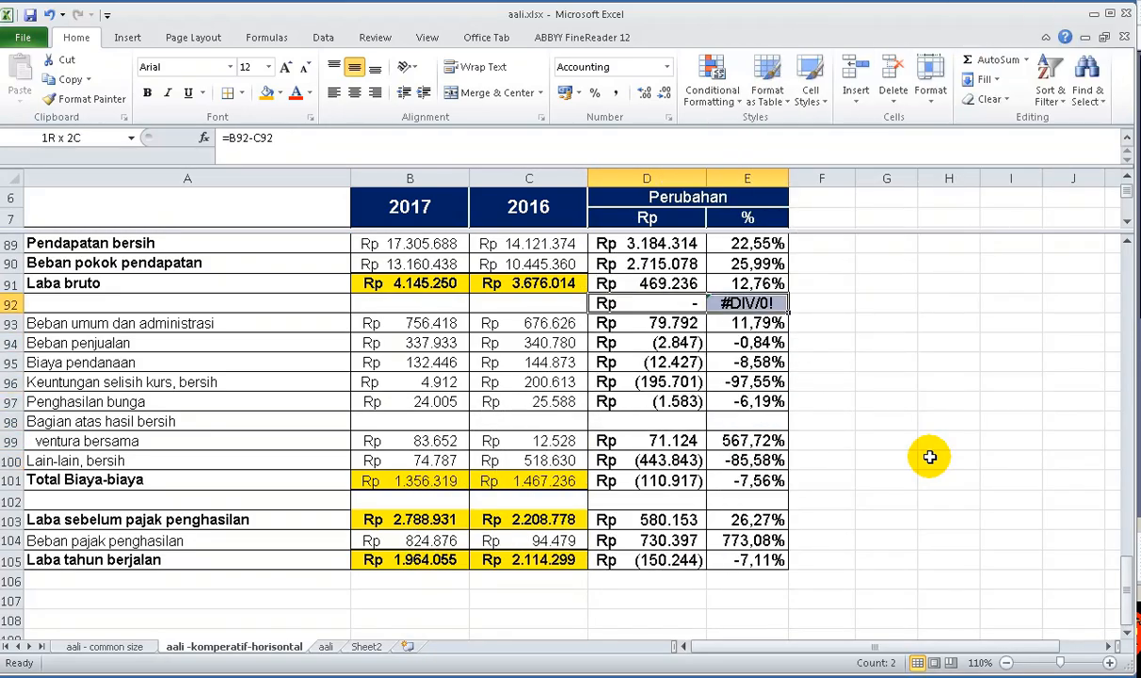
key(Delete)
key(Right)
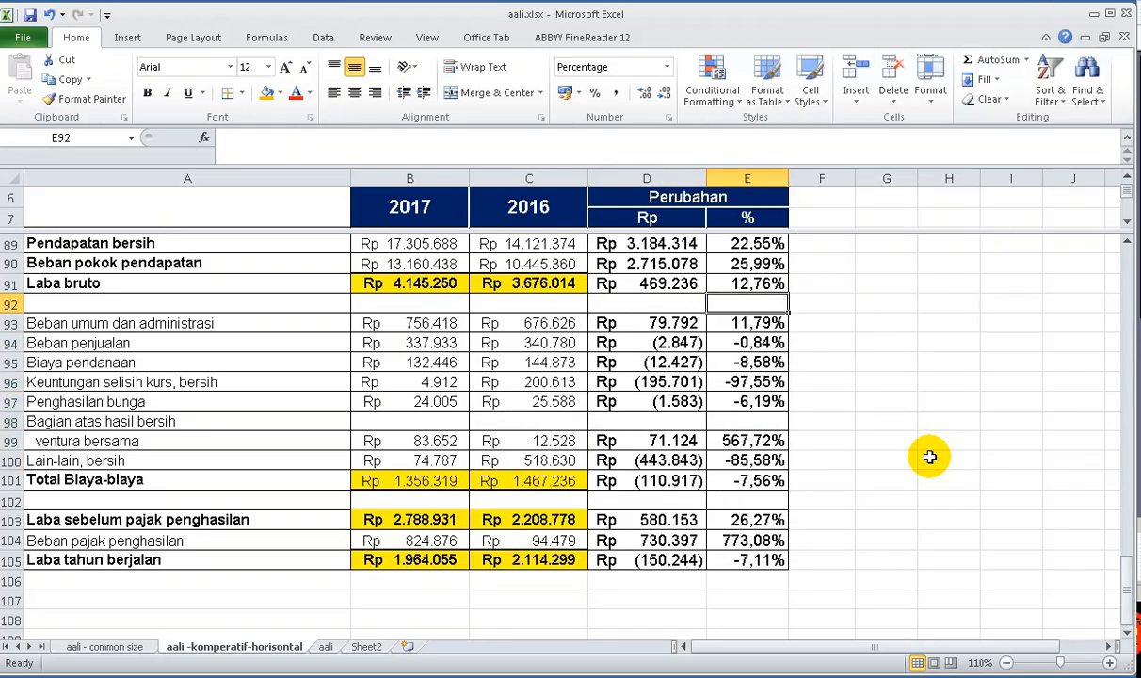
Fill the Rp and % change cells of Laba bruto with orange and check the % formula
key(Up)
key(Left)
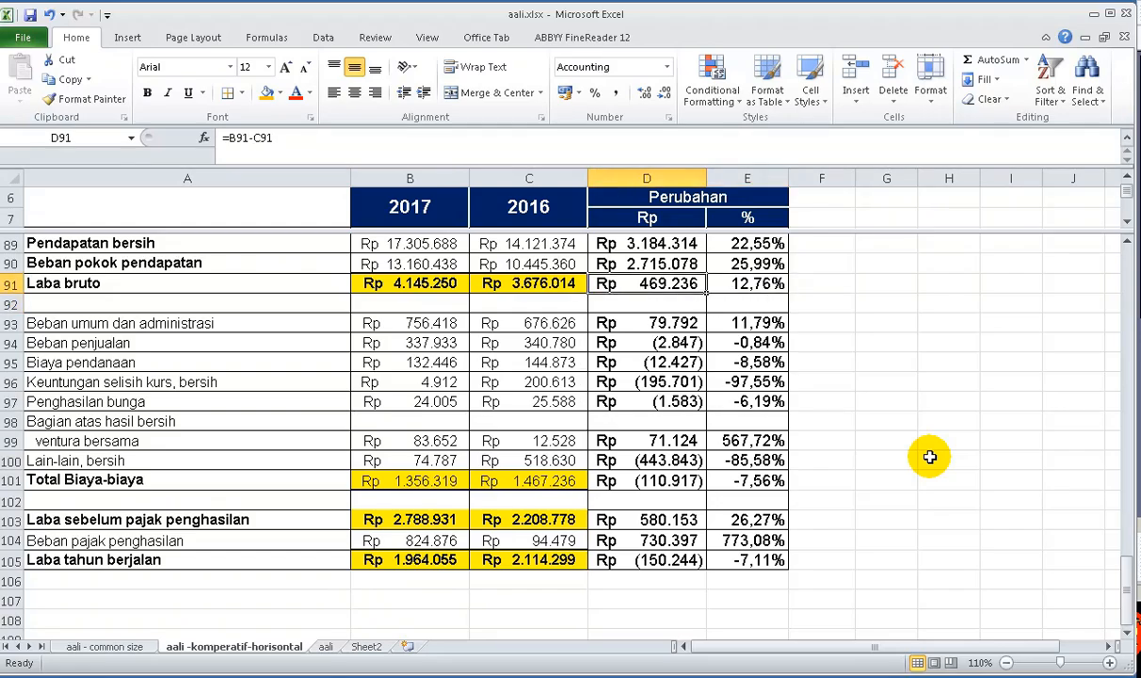
key(shift+Right)
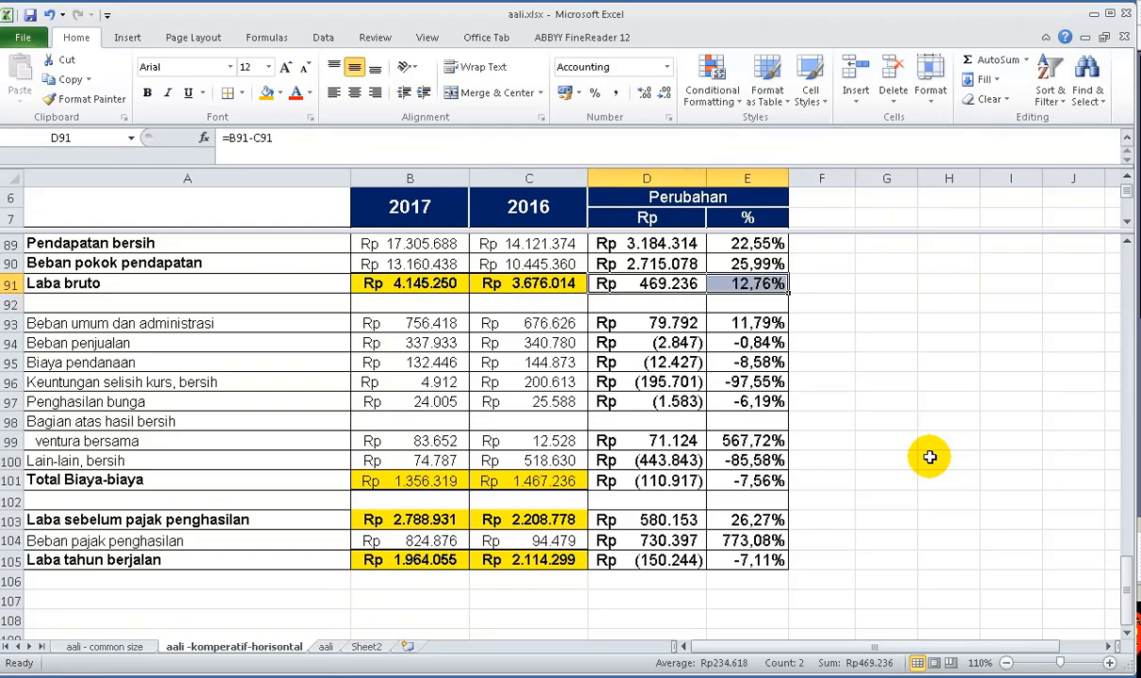
click(862, 343)
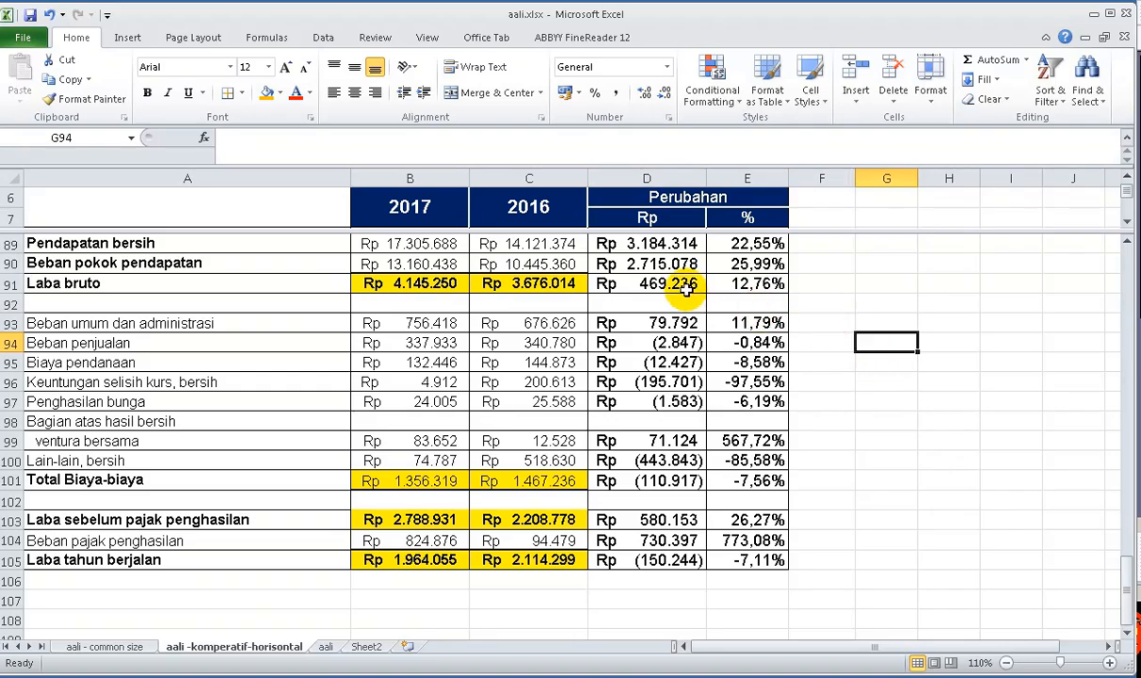
drag(643, 283, 744, 284)
click(265, 94)
click(798, 304)
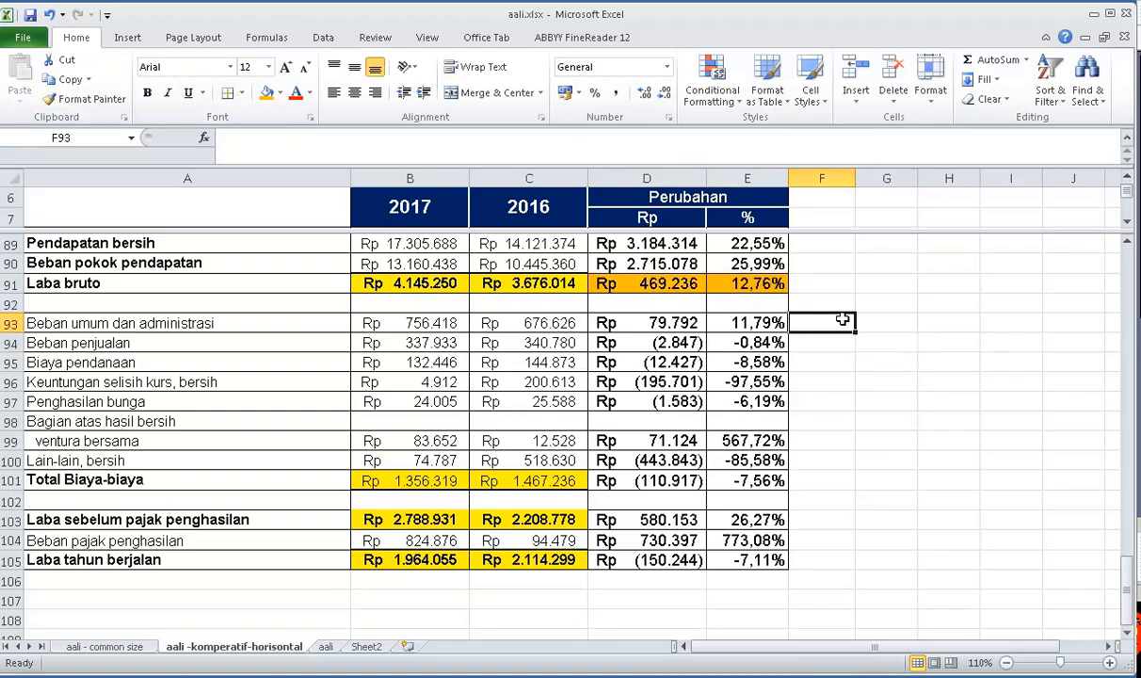
click(720, 281)
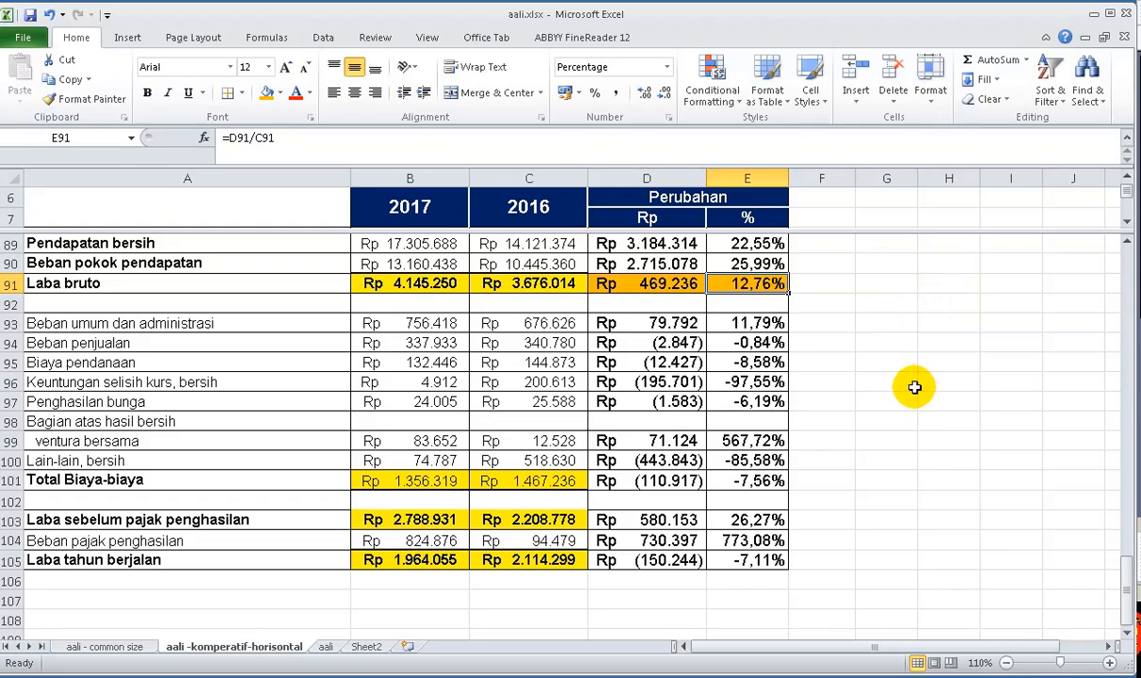
Fill the Rp and % change cells of Total Biaya-biaya with orange and check their formulas
drag(665, 483, 759, 476)
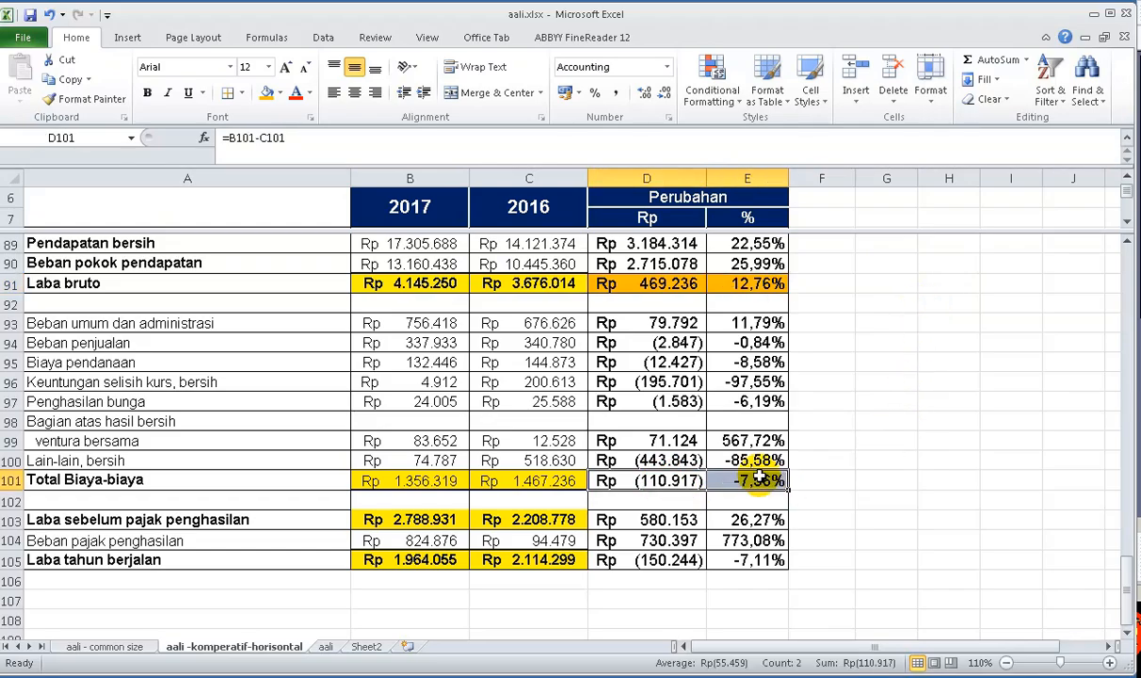
click(268, 92)
click(758, 476)
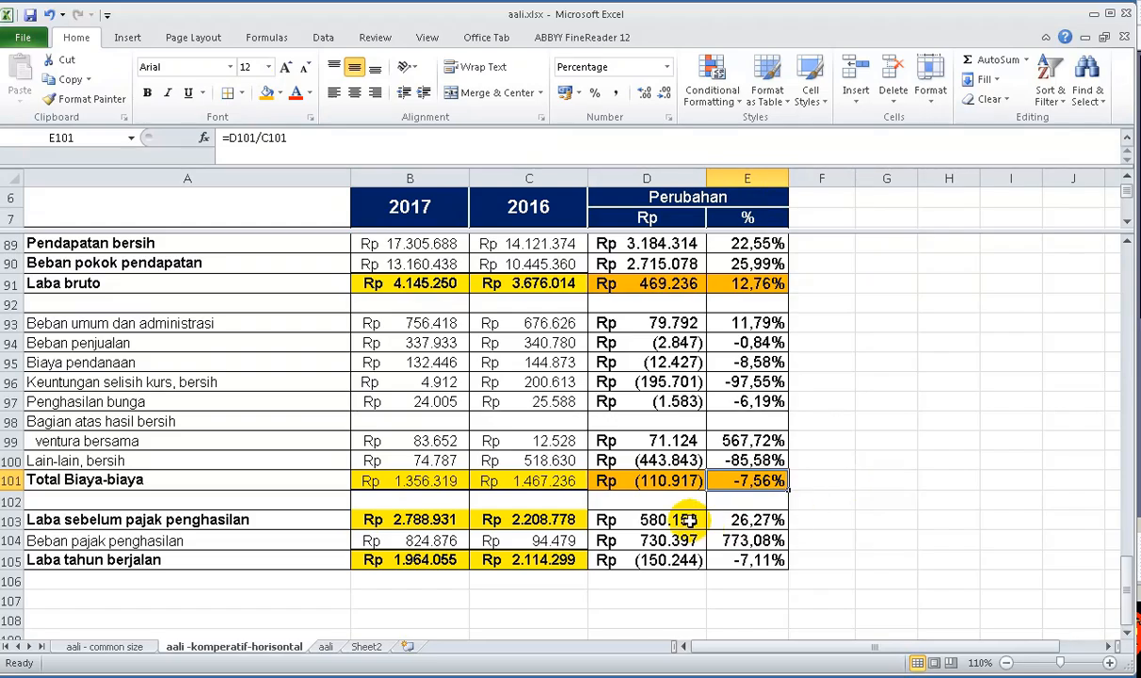
click(633, 478)
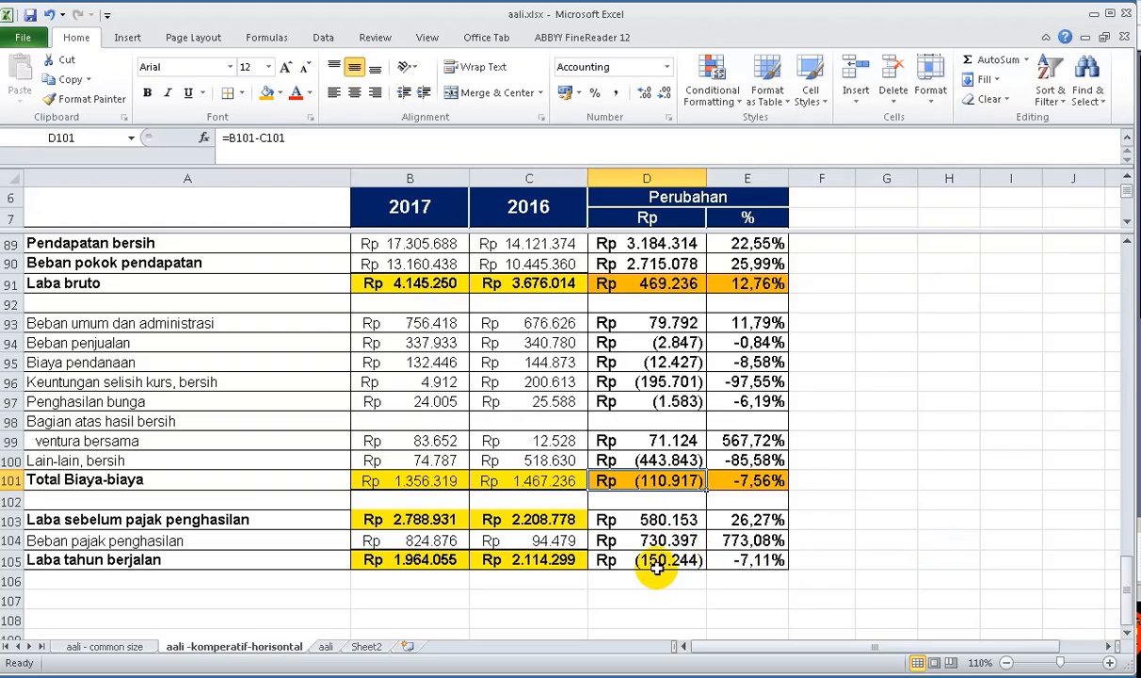
Fill the Rp and % change cells of Laba tahun berjalan with orange and check their formulas
drag(666, 559, 767, 559)
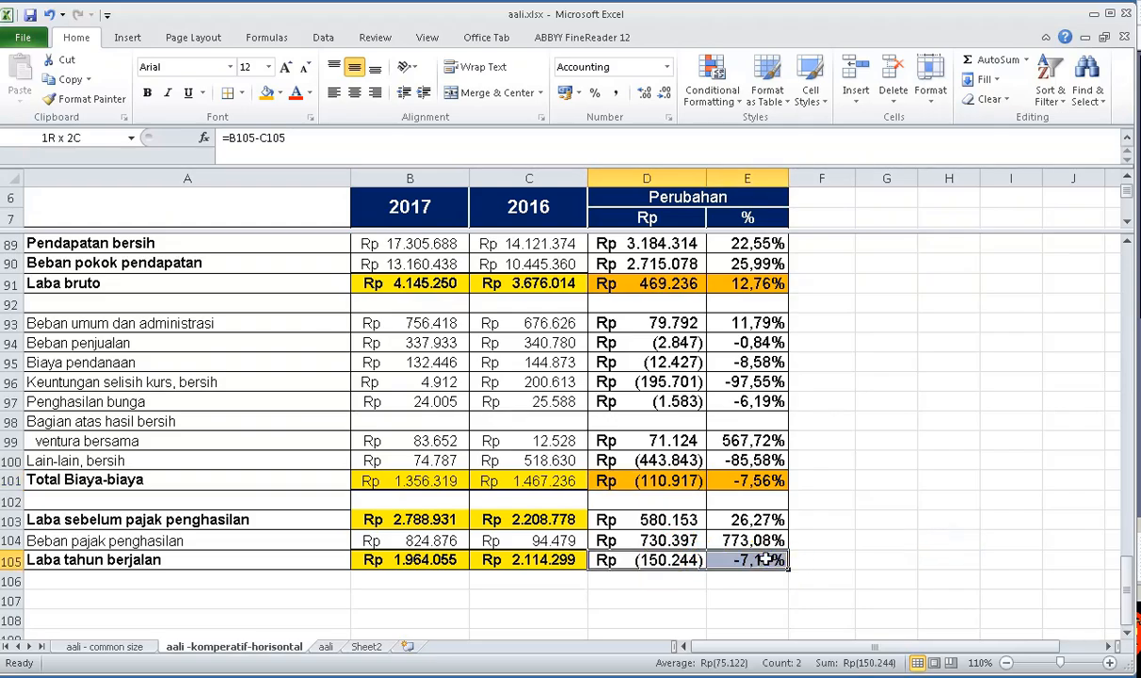
click(267, 93)
click(753, 563)
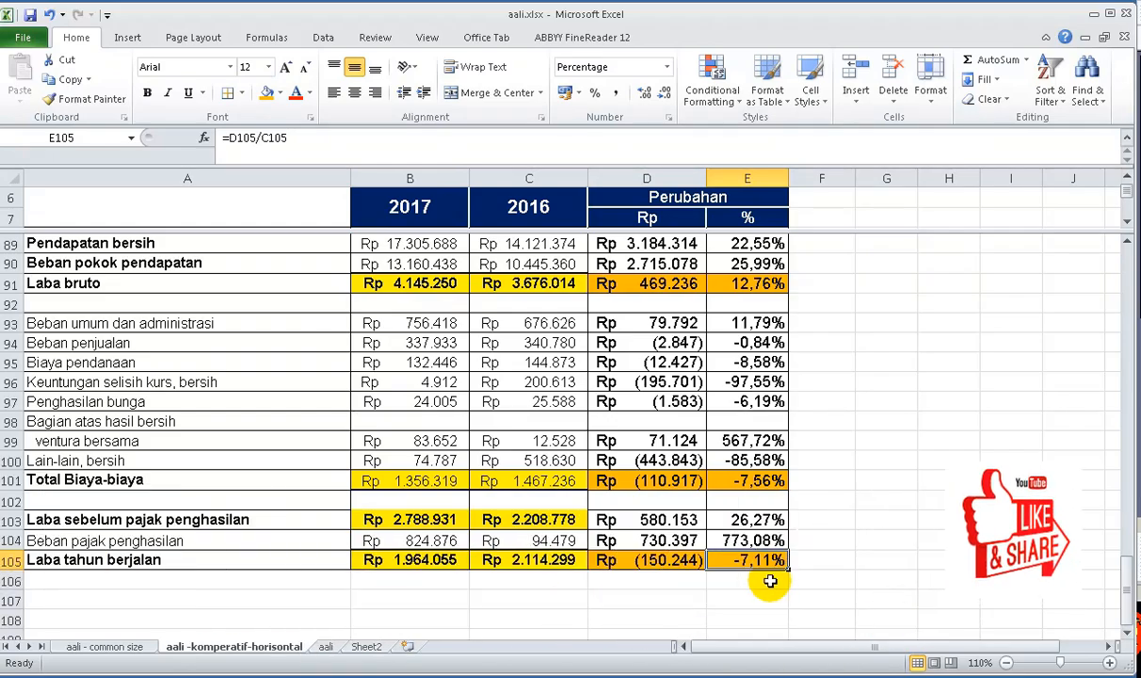
click(640, 562)
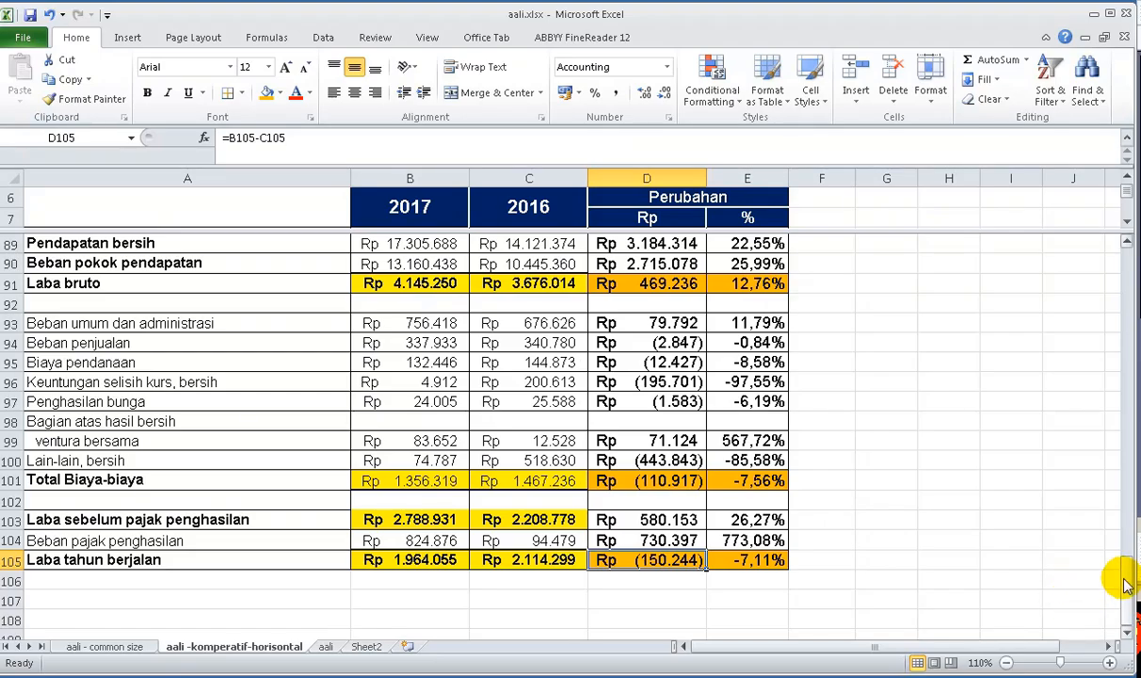
Return to the start of the comparative sheet to review the report title and the asset section's changes
drag(1128, 584, 1130, 259)
scroll(1052, 230, down, 2)
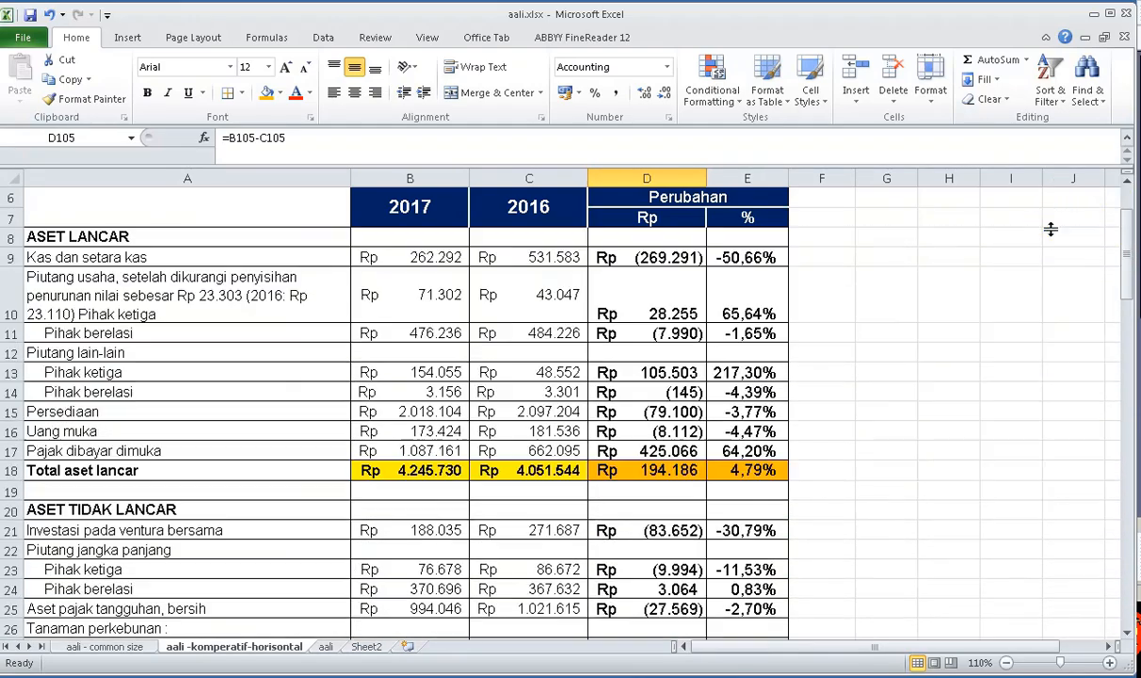
drag(1123, 236, 1122, 212)
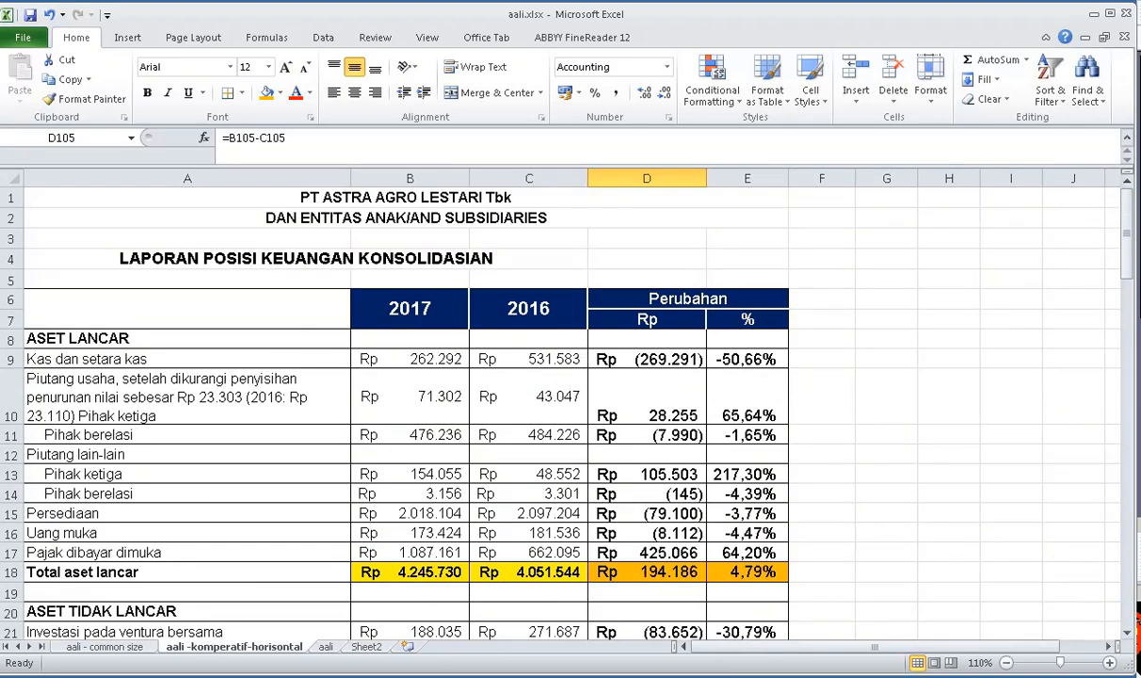